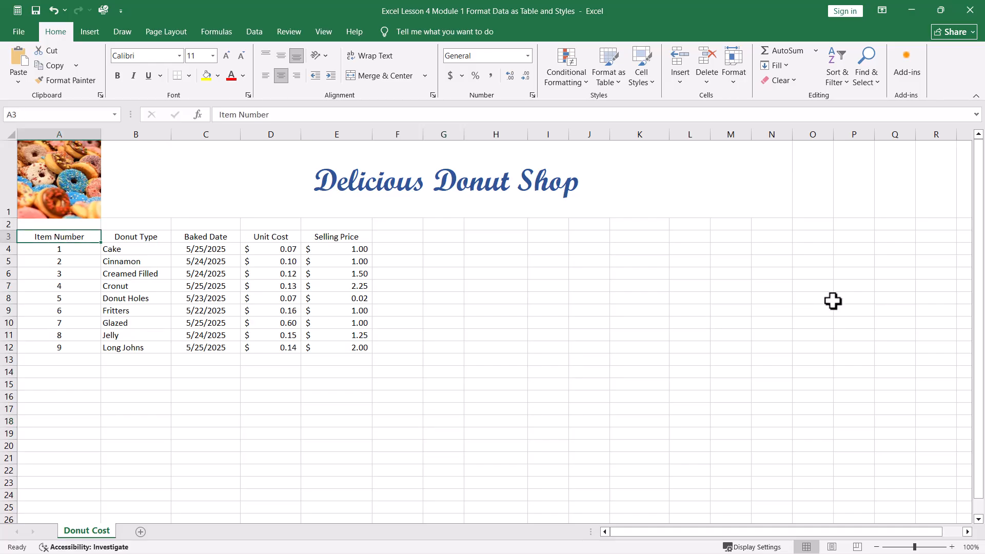
Step: Review the column headings and the data cells of the donut list in A3:E12
{"action": "key", "text": "Right"}
{"action": "key", "text": "Right"}
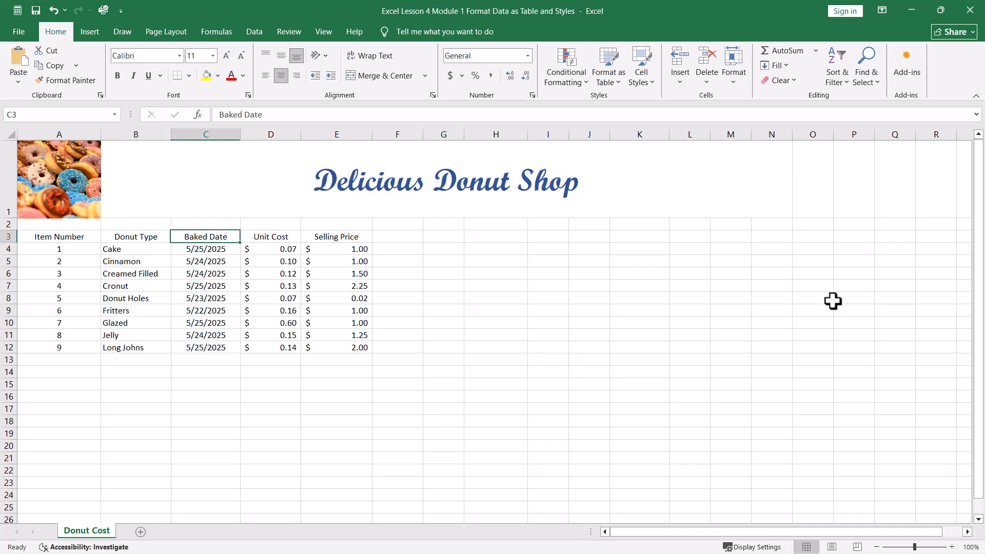
{"action": "key", "text": "Right"}
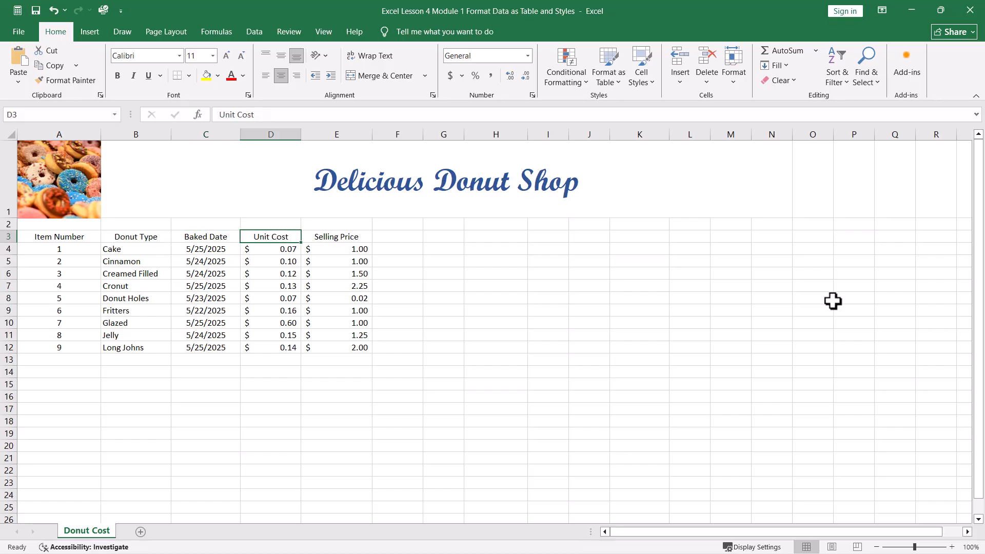
{"action": "key", "text": "Right"}
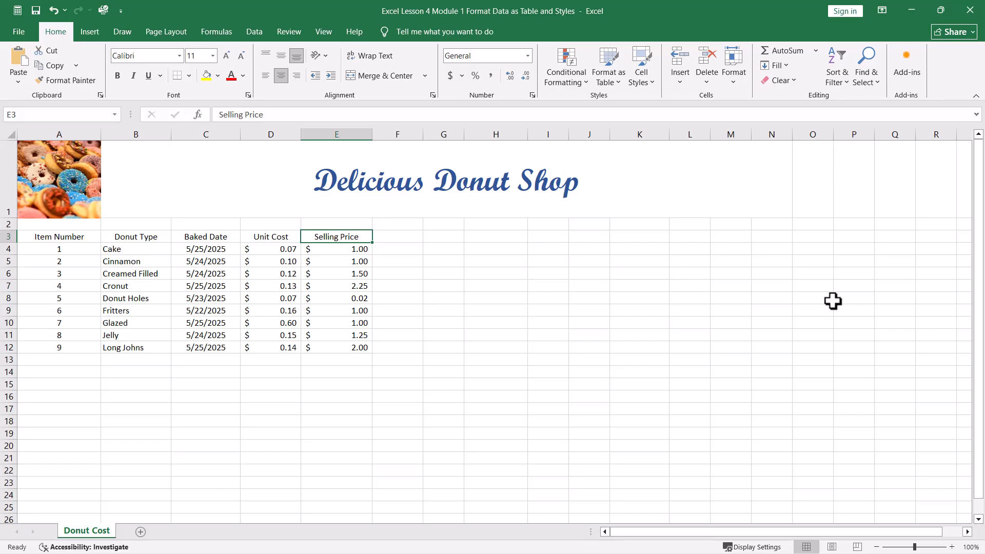
{"action": "left_click", "coordinate": [275, 272]}
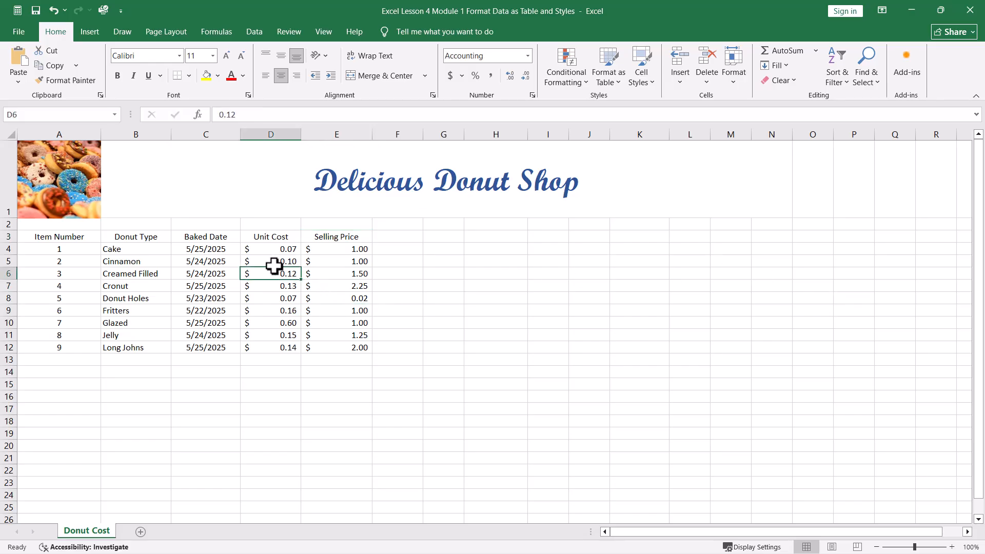
{"action": "left_click", "coordinate": [203, 272]}
{"action": "left_click", "coordinate": [154, 274]}
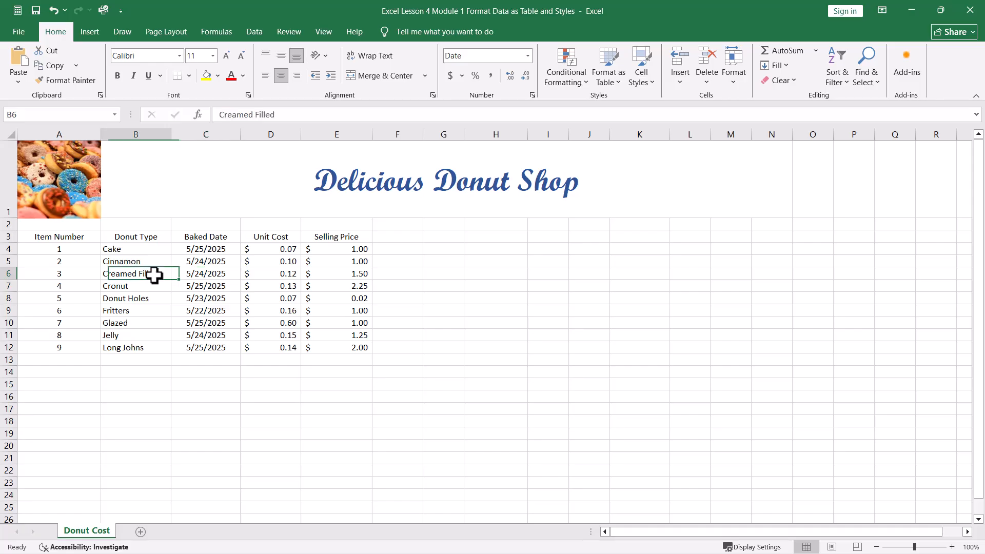
{"action": "left_click", "coordinate": [131, 238]}
{"action": "left_click", "coordinate": [125, 286]}
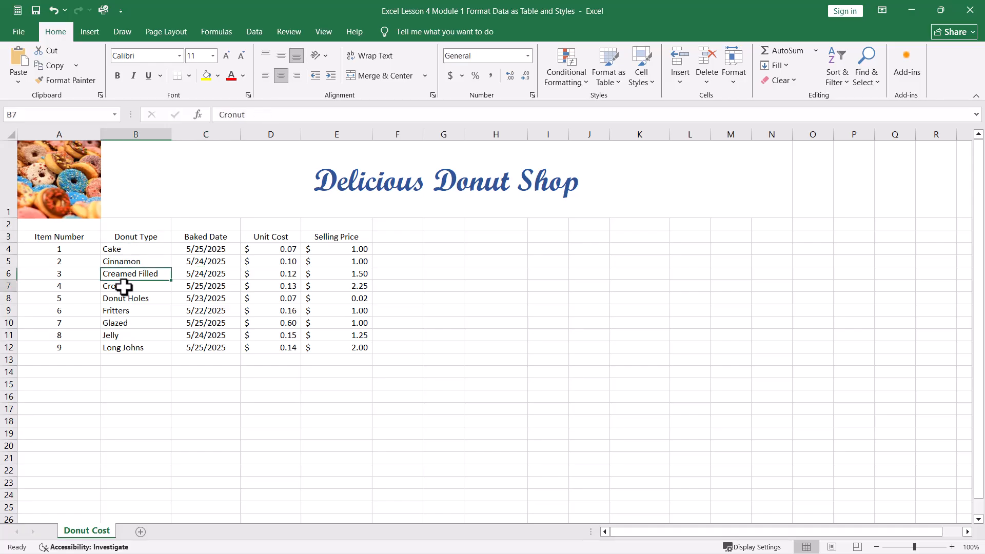
{"action": "left_click", "coordinate": [127, 342]}
{"action": "left_click", "coordinate": [92, 291]}
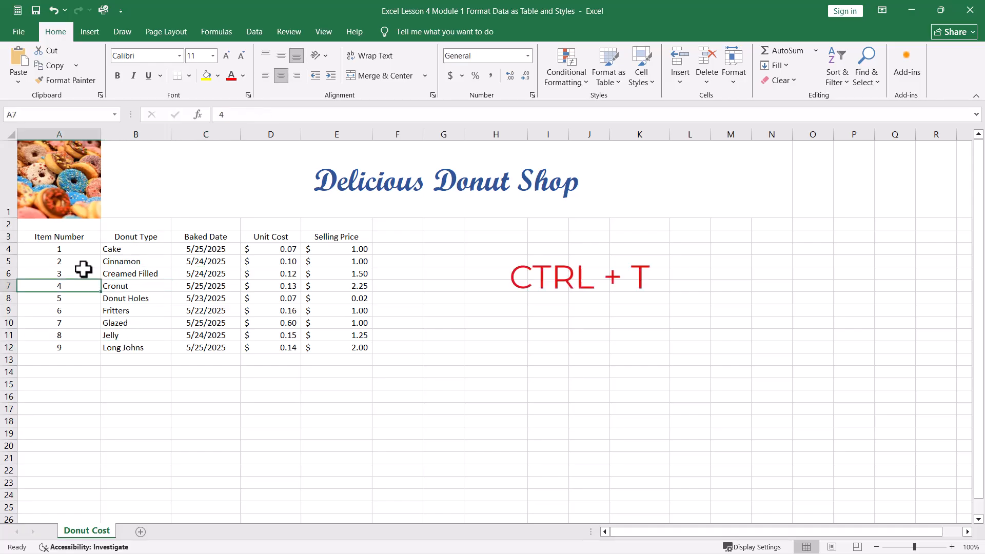
Step: Convert the donut list in $A$3:$E$12 into a table with headers
{"action": "left_click", "coordinate": [73, 238]}
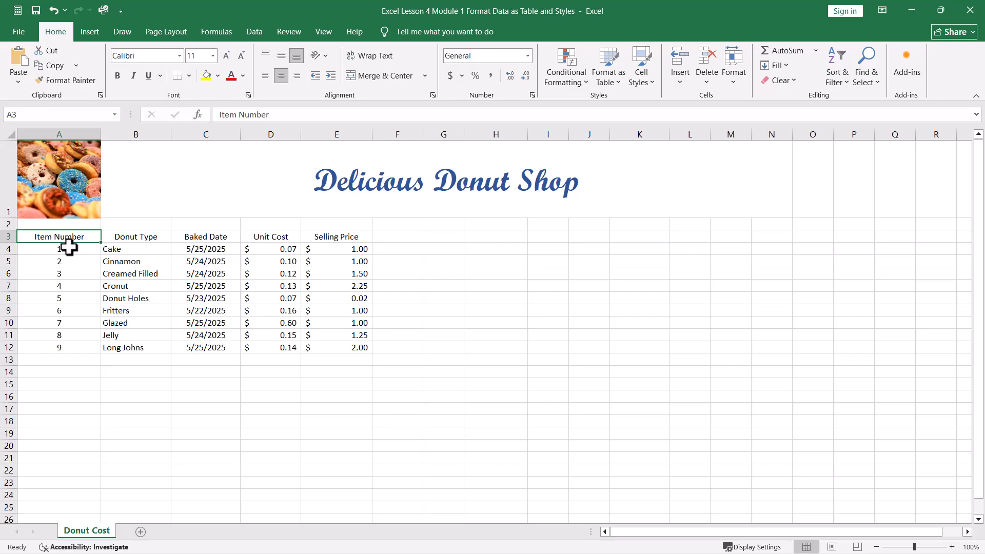
{"action": "key", "text": "ctrl+t"}
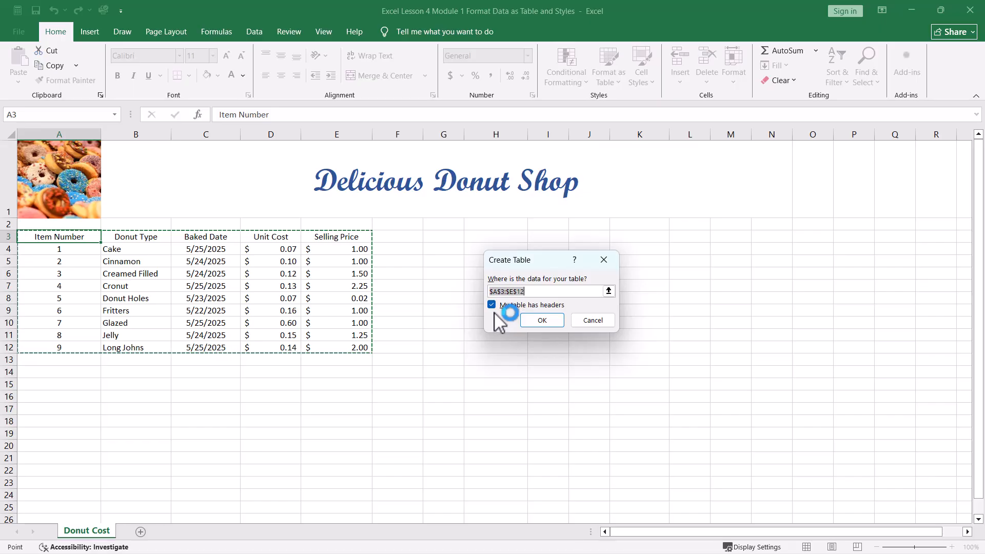
{"action": "left_click", "coordinate": [544, 322]}
{"action": "left_click", "coordinate": [368, 433]}
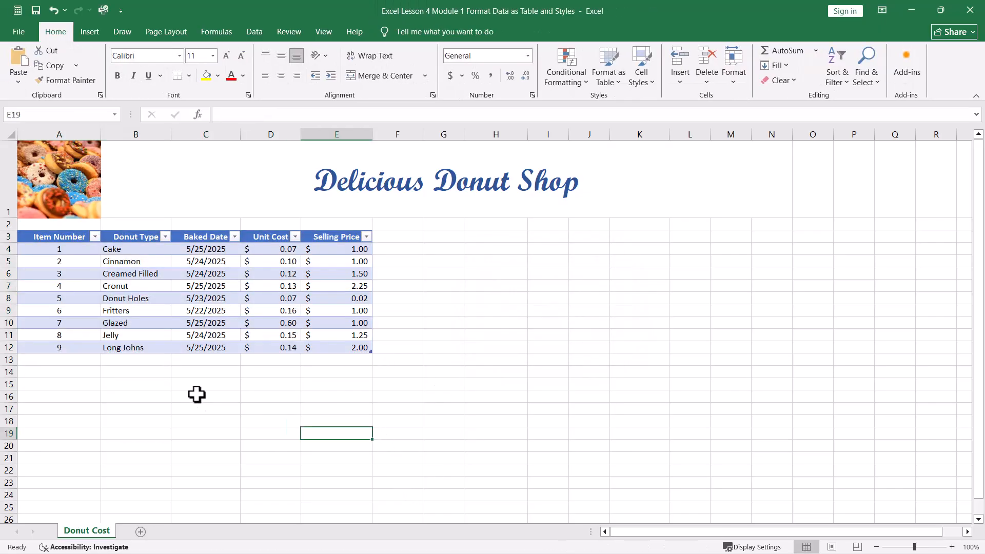
Step: Turn the Last Column style option on for the donut table and switch it back off
{"action": "left_click", "coordinate": [328, 248]}
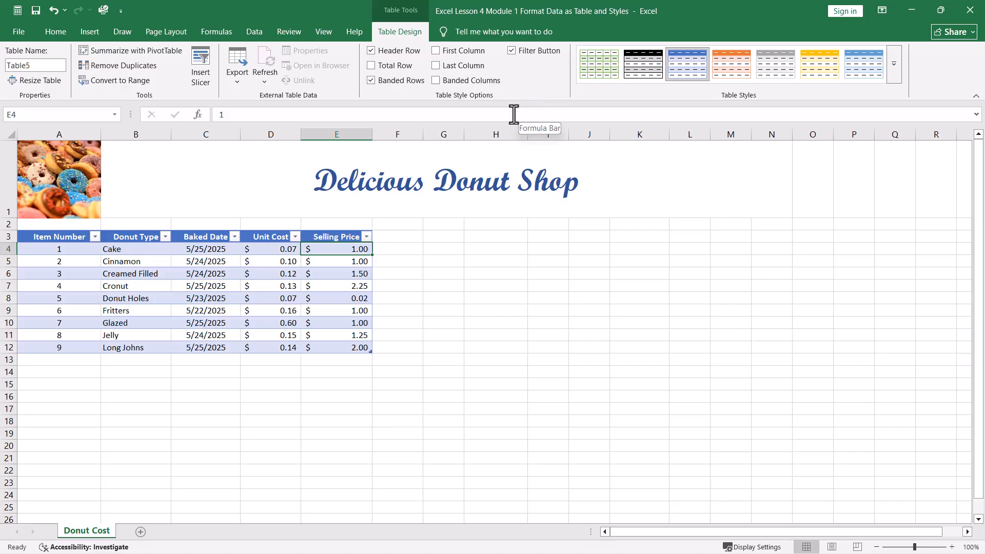
{"action": "left_click", "coordinate": [439, 66]}
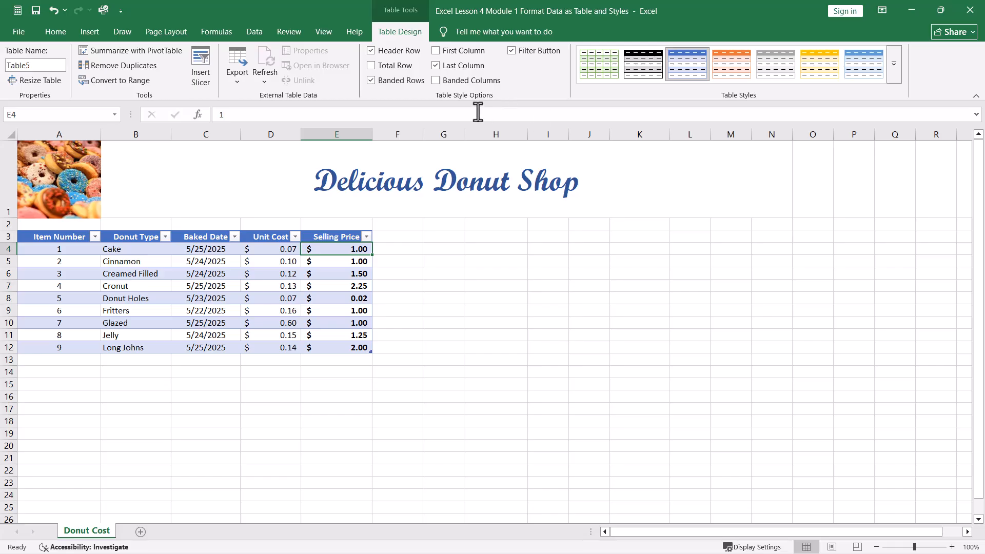
{"action": "left_click", "coordinate": [435, 66]}
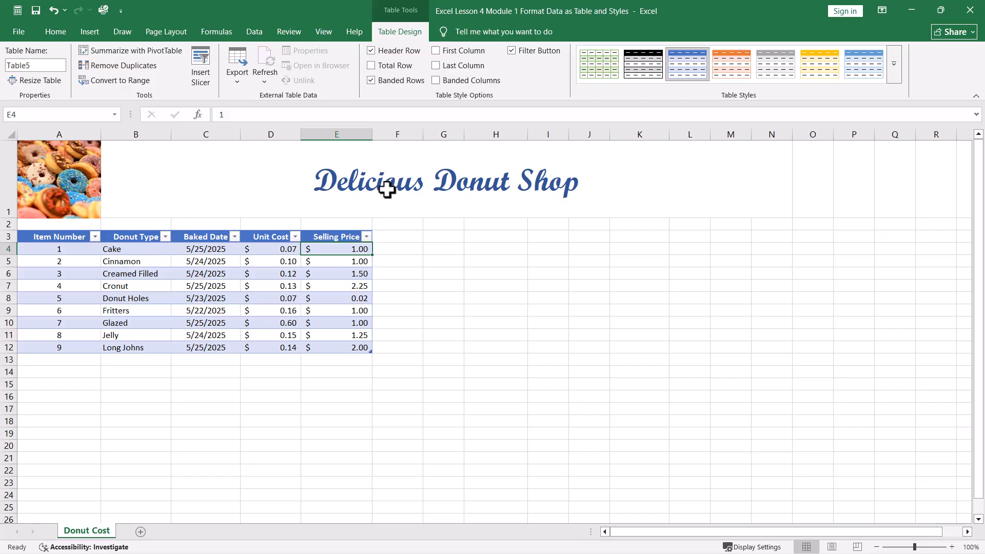
Step: Hide the donut table's Header Row and show it again
{"action": "left_click", "coordinate": [378, 54]}
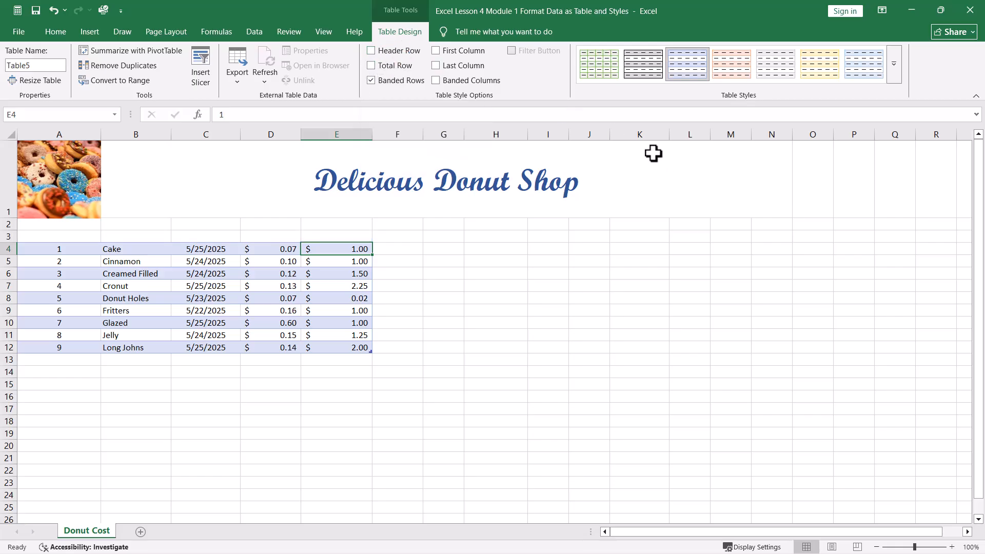
{"action": "left_click", "coordinate": [374, 51]}
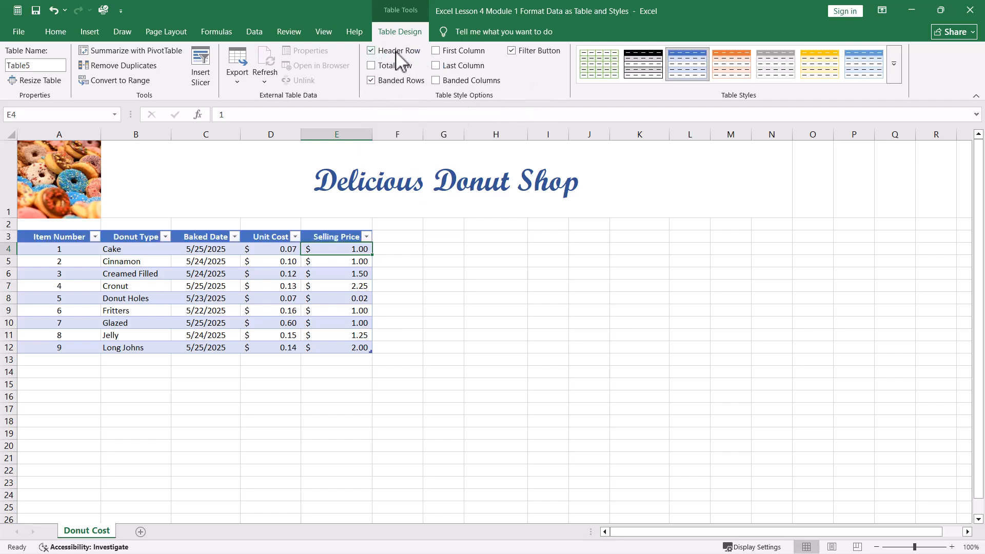
{"action": "left_click", "coordinate": [398, 51]}
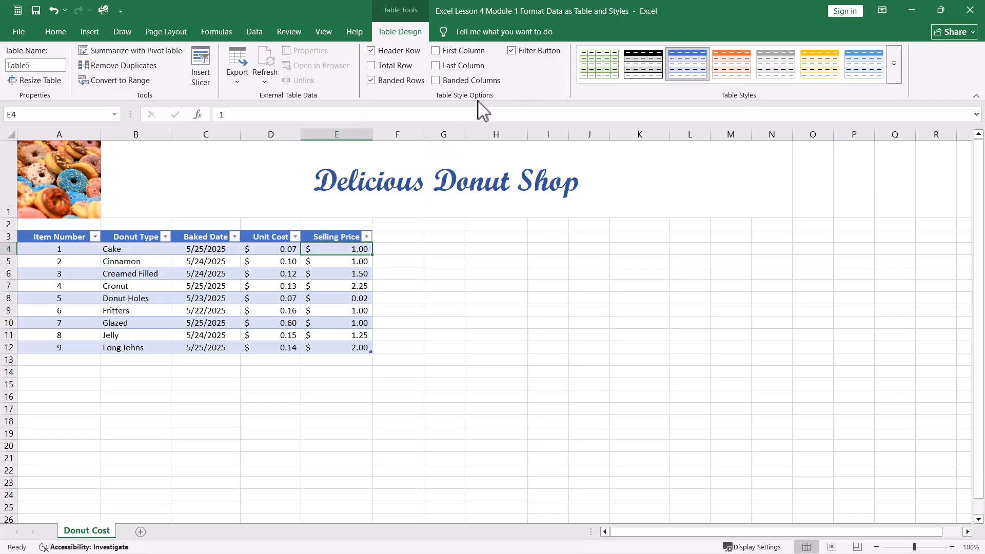
Step: Try the Total Row and First Column options on the donut table, turning each back off
{"action": "left_click", "coordinate": [386, 67]}
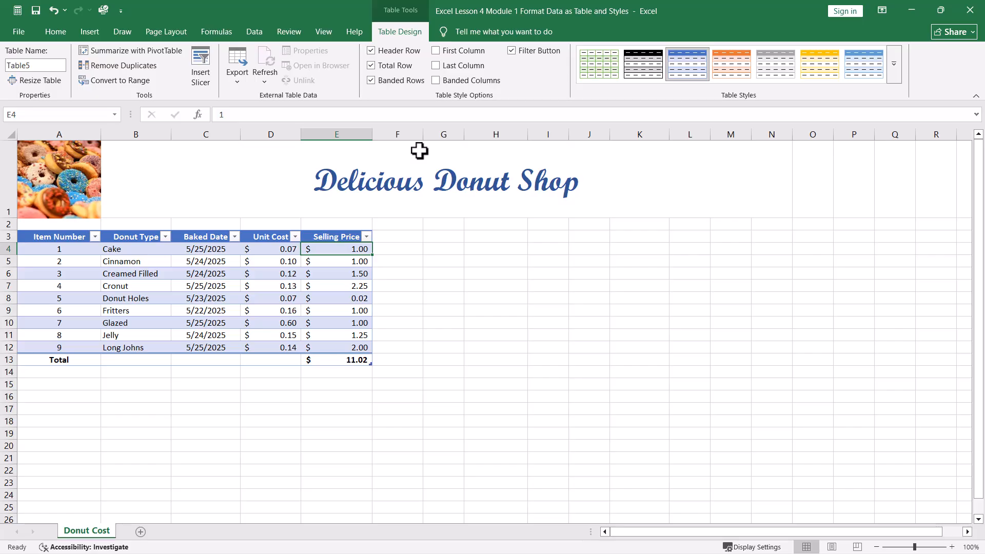
{"action": "left_click", "coordinate": [407, 66]}
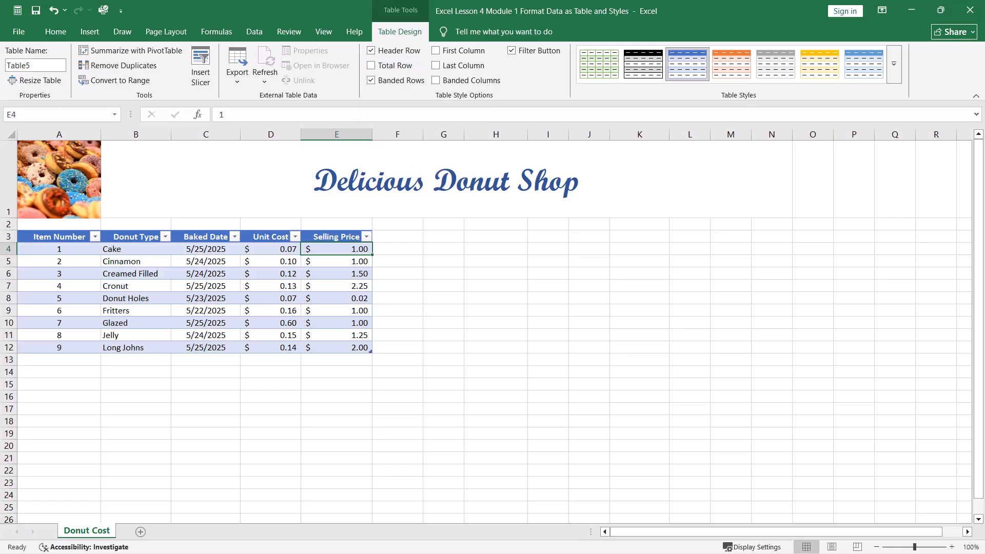
{"action": "left_click", "coordinate": [436, 51]}
{"action": "left_click", "coordinate": [439, 51]}
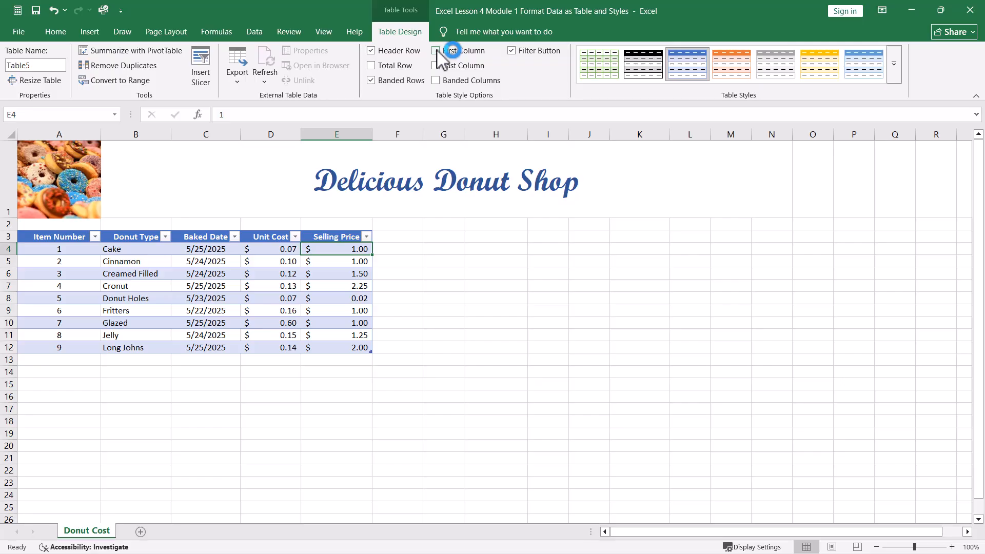
Step: Try the table with Banded Columns on and with Banded Rows off, restoring each option
{"action": "left_click", "coordinate": [445, 82]}
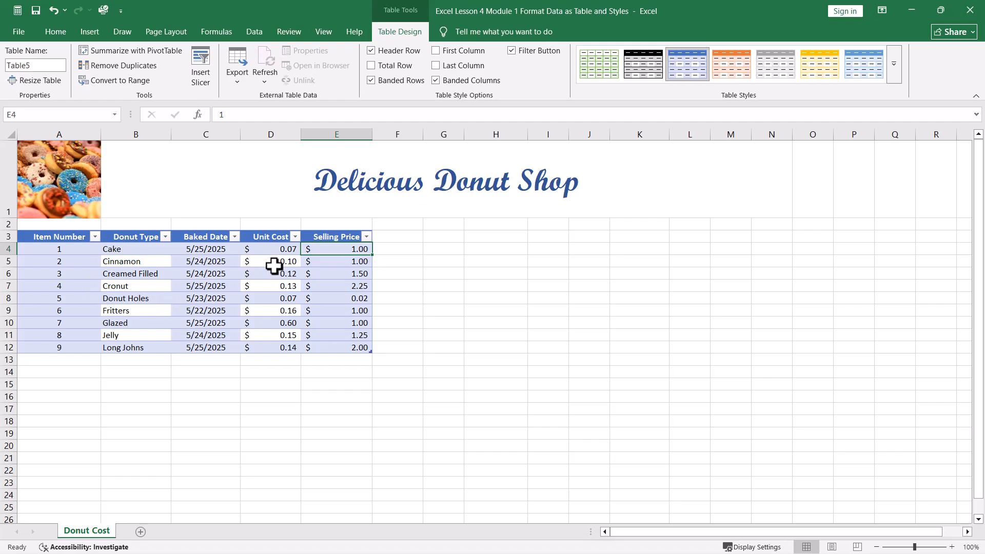
{"action": "left_click", "coordinate": [446, 82]}
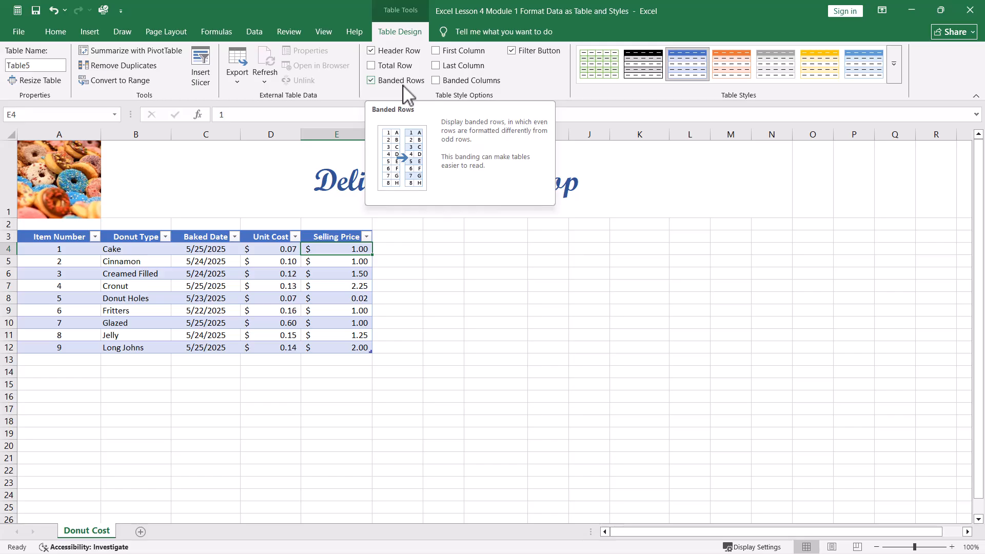
{"action": "left_click", "coordinate": [371, 80]}
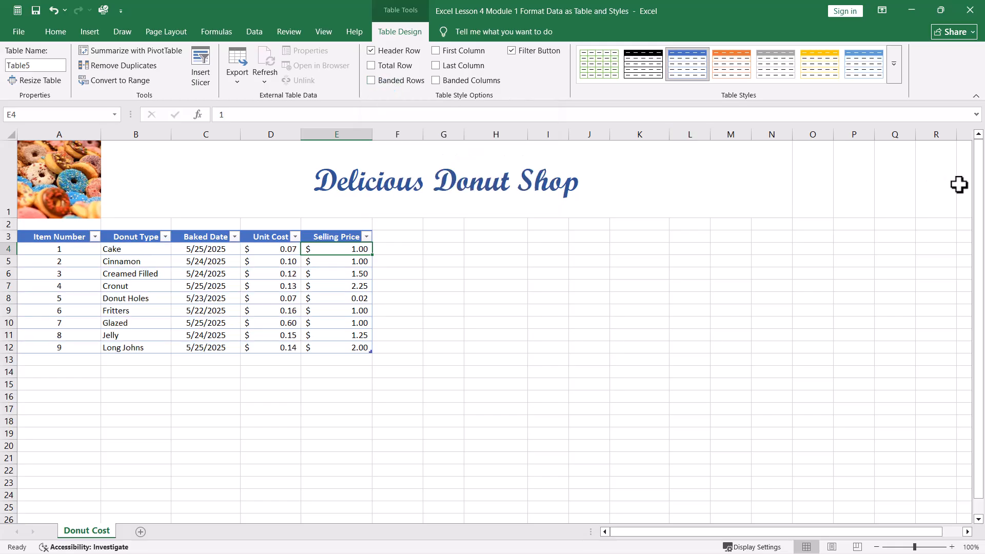
{"action": "left_click", "coordinate": [371, 80]}
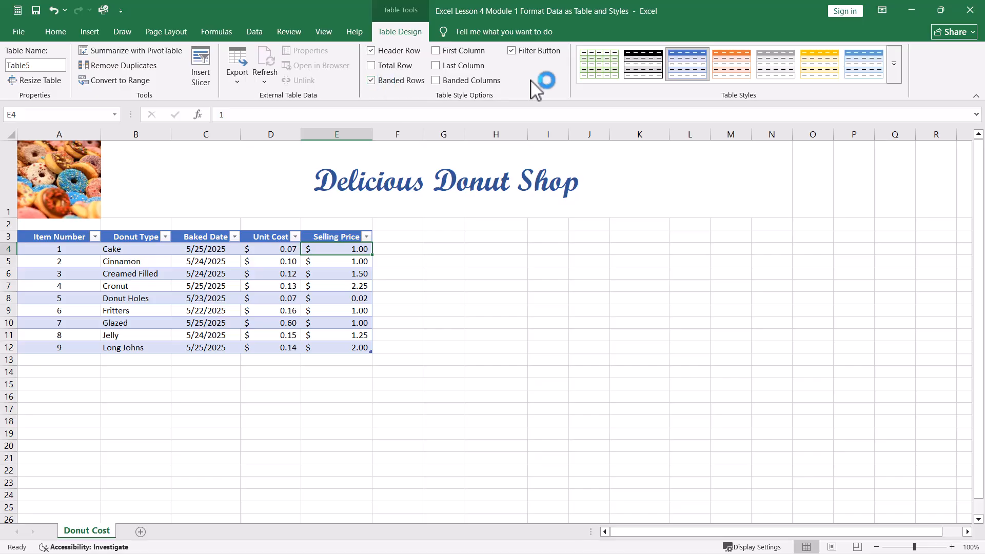
Step: Hide and restore the table's Filter Buttons, and check the filter controls for Selling Price, Unit Cost and Baked Date
{"action": "left_click", "coordinate": [511, 50]}
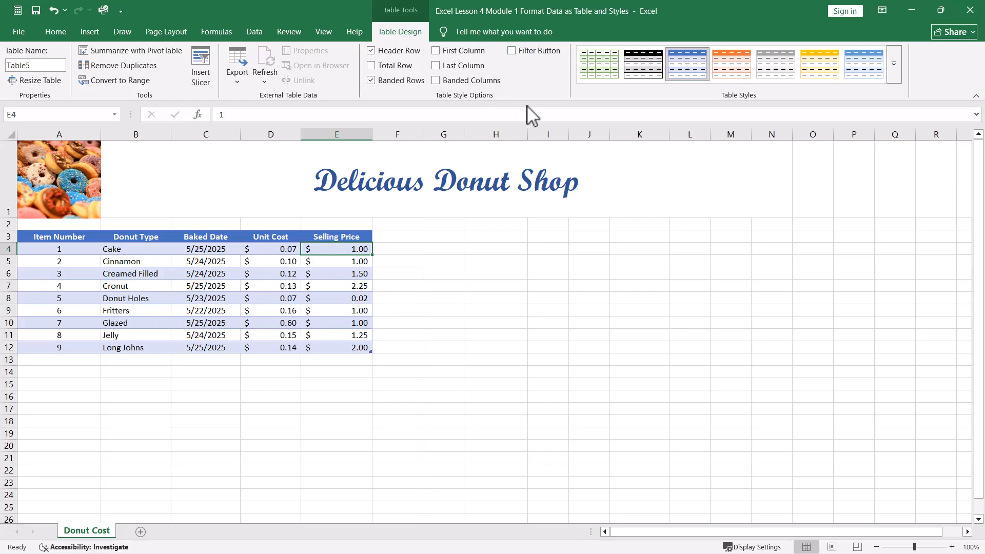
{"action": "left_click", "coordinate": [528, 54]}
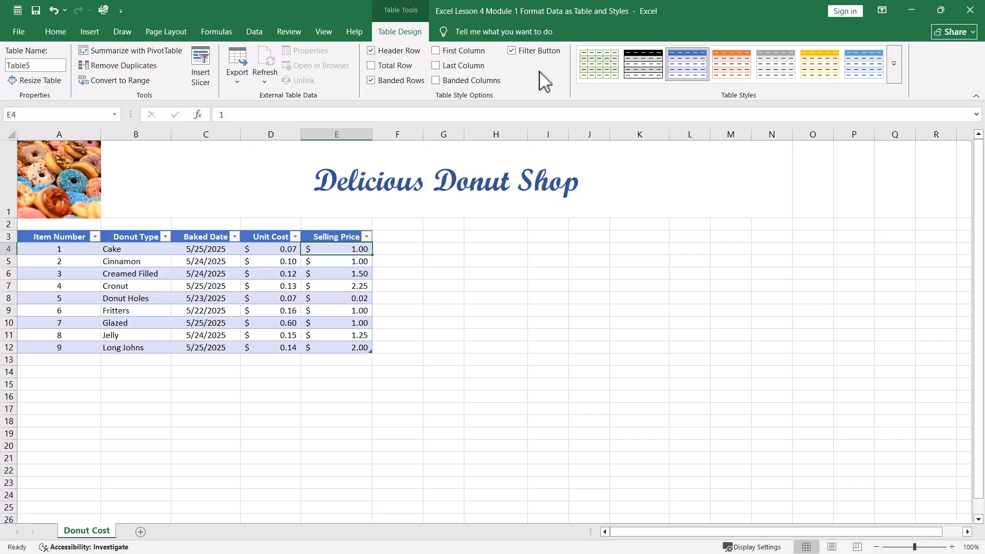
{"action": "left_click", "coordinate": [367, 237]}
{"action": "left_click", "coordinate": [367, 237]}
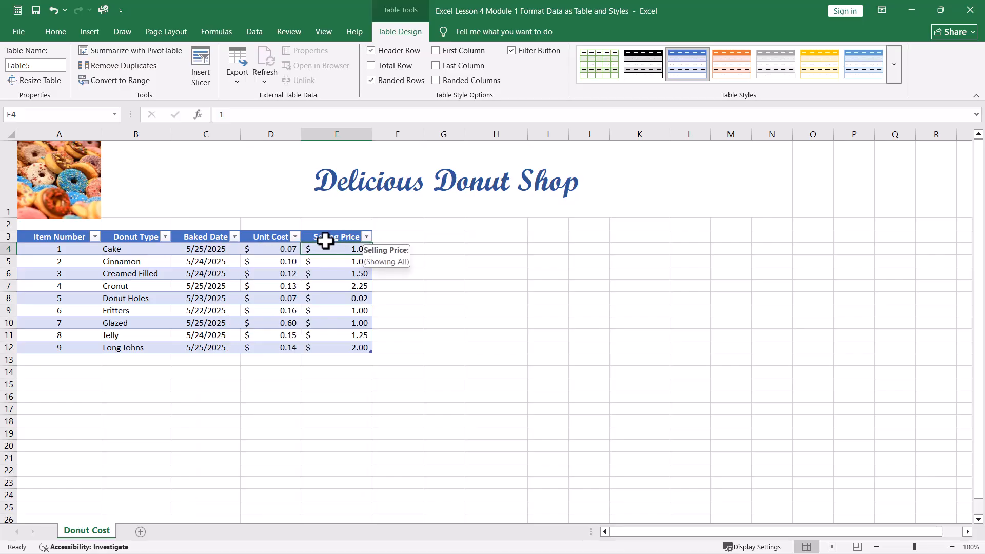
{"action": "left_click", "coordinate": [295, 237]}
{"action": "left_click", "coordinate": [235, 238]}
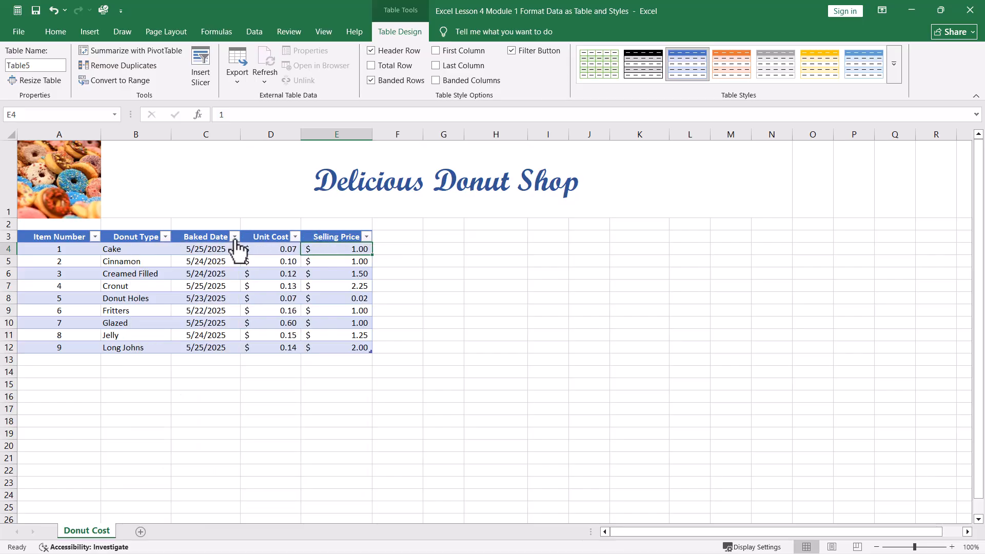
{"action": "left_click", "coordinate": [234, 238]}
{"action": "left_click", "coordinate": [235, 238]}
Step: Resize the donut table to the range $A$3:$H$12 and undo the resize
{"action": "left_click", "coordinate": [58, 82]}
{"action": "left_click", "coordinate": [286, 261]}
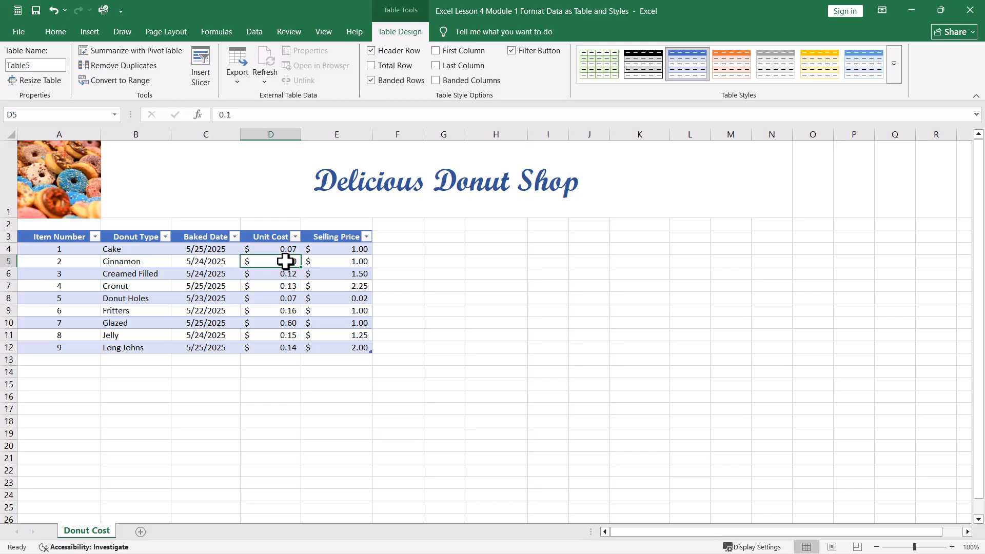
{"action": "left_click", "coordinate": [44, 80]}
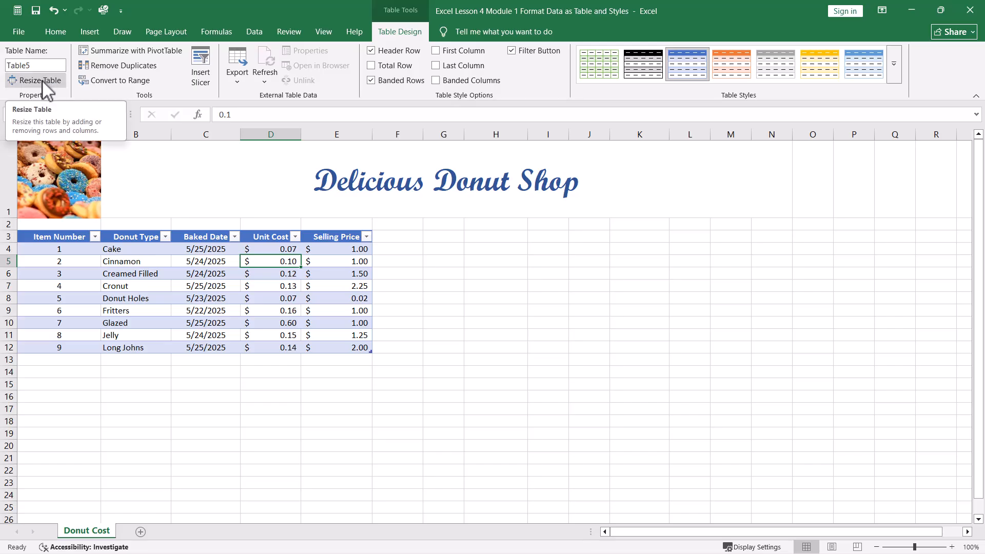
{"action": "left_click", "coordinate": [42, 80]}
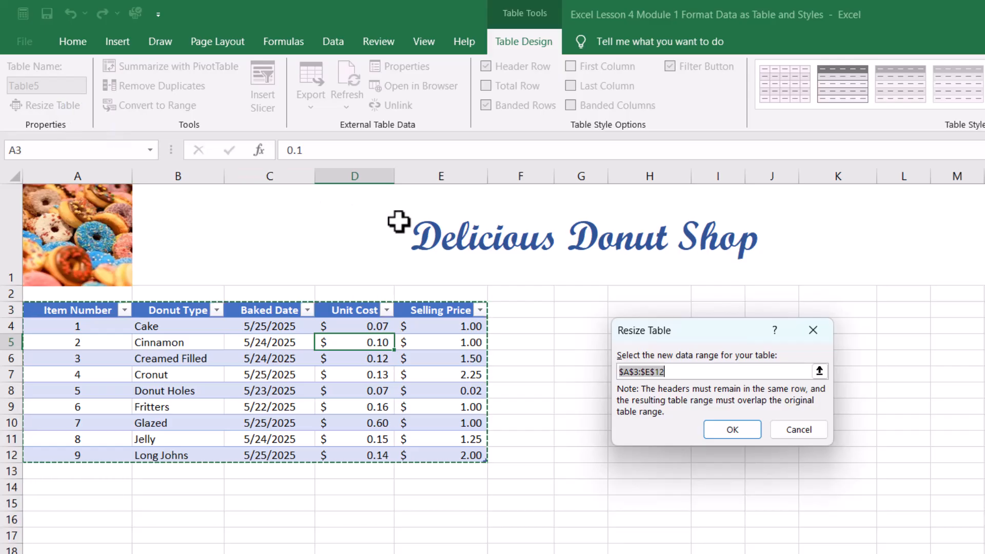
{"action": "left_click", "coordinate": [695, 373]}
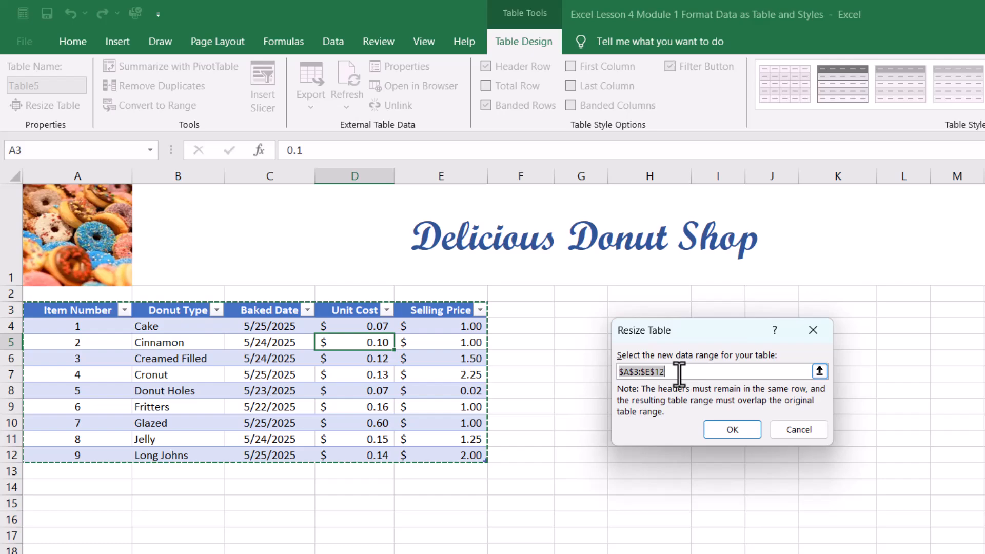
{"action": "left_click", "coordinate": [650, 371]}
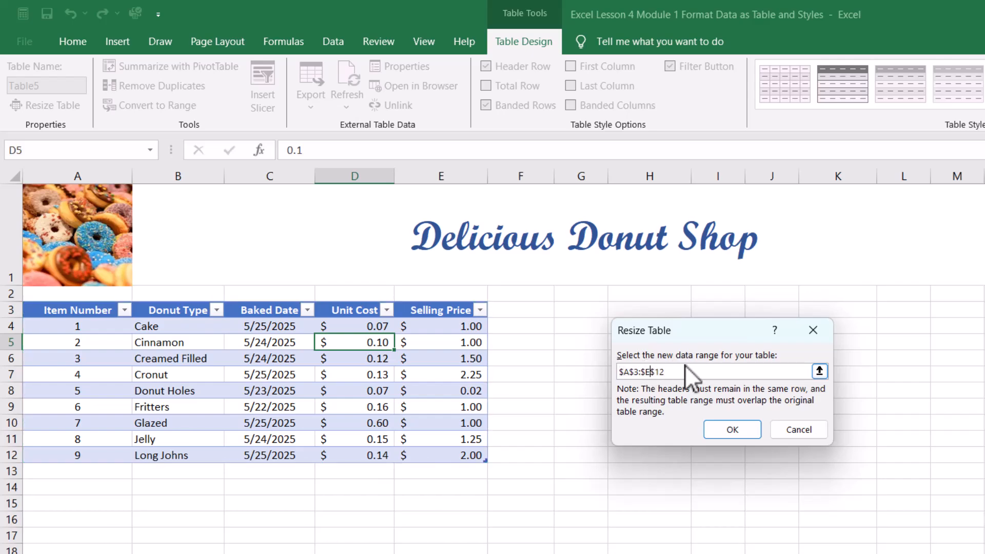
{"action": "key", "text": "BackSpace"}
{"action": "type", "text": "h"}
{"action": "left_click", "coordinate": [734, 432]}
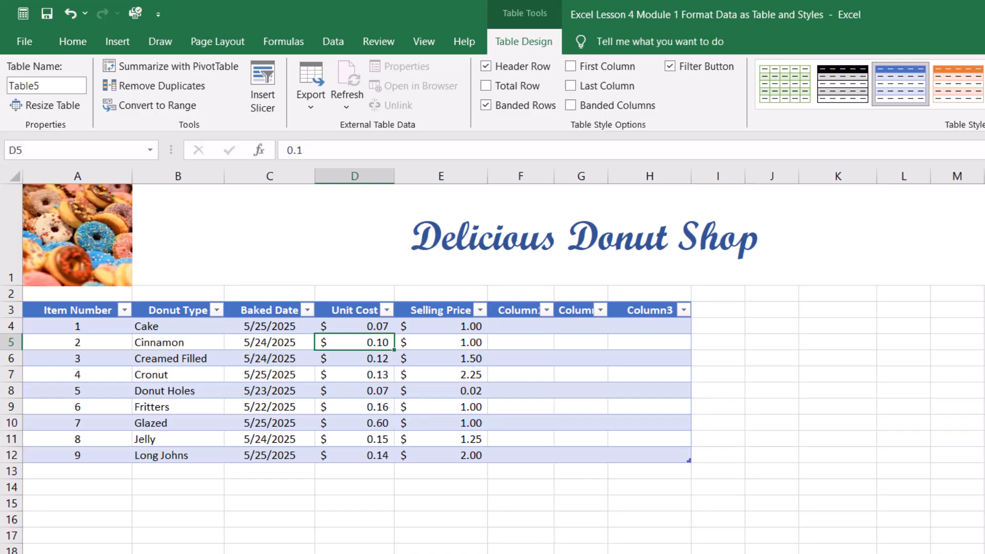
{"action": "key", "text": "ctrl+z"}
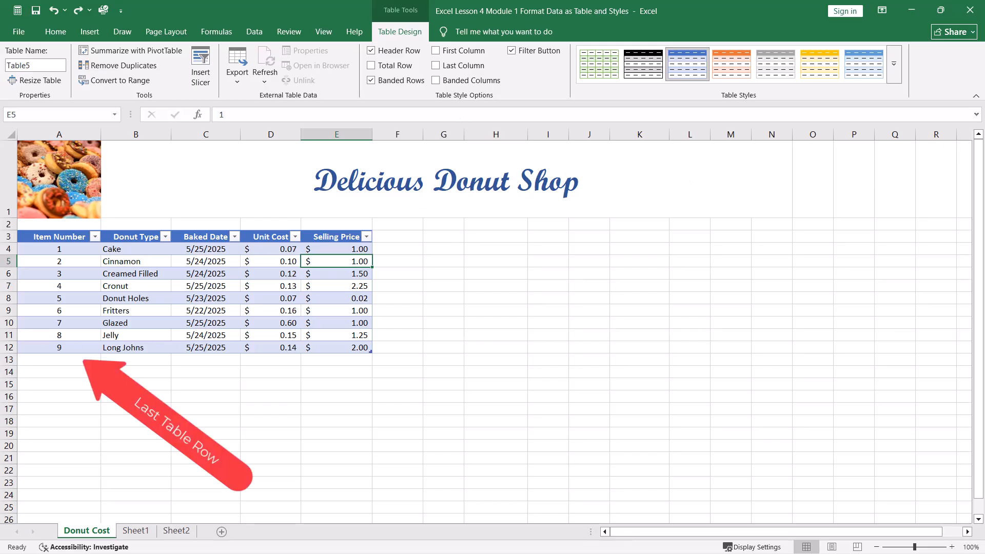
Step: Add a row directly below the donut table's last row with item number 10, type data and baked date 2/25/25
{"action": "left_click", "coordinate": [59, 359]}
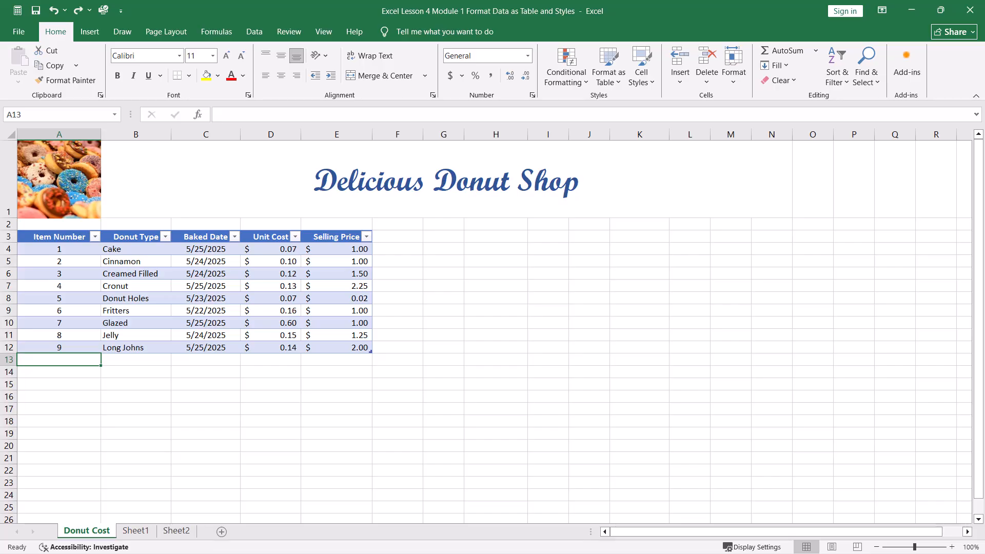
{"action": "type", "text": "10"}
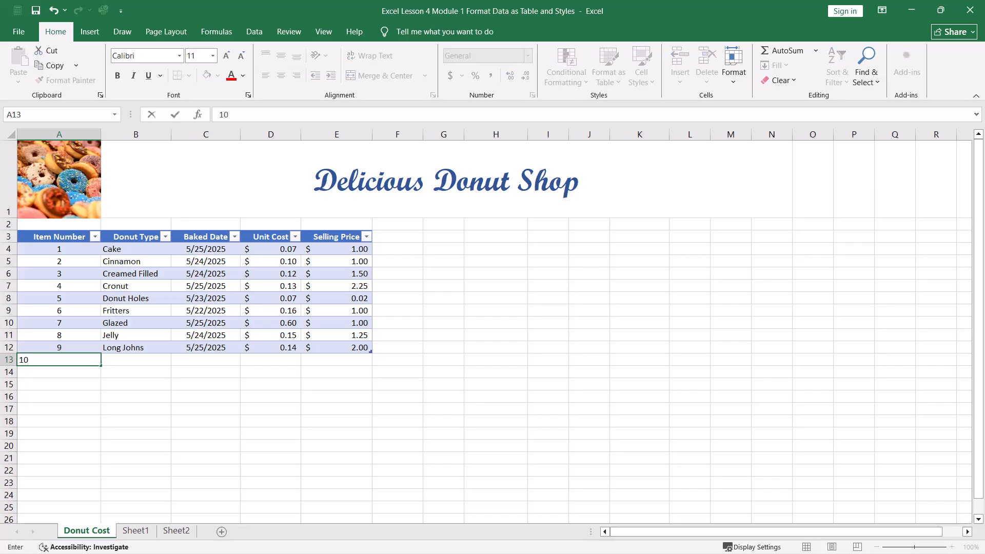
{"action": "key", "text": "Tab"}
{"action": "type", "text": "data"}
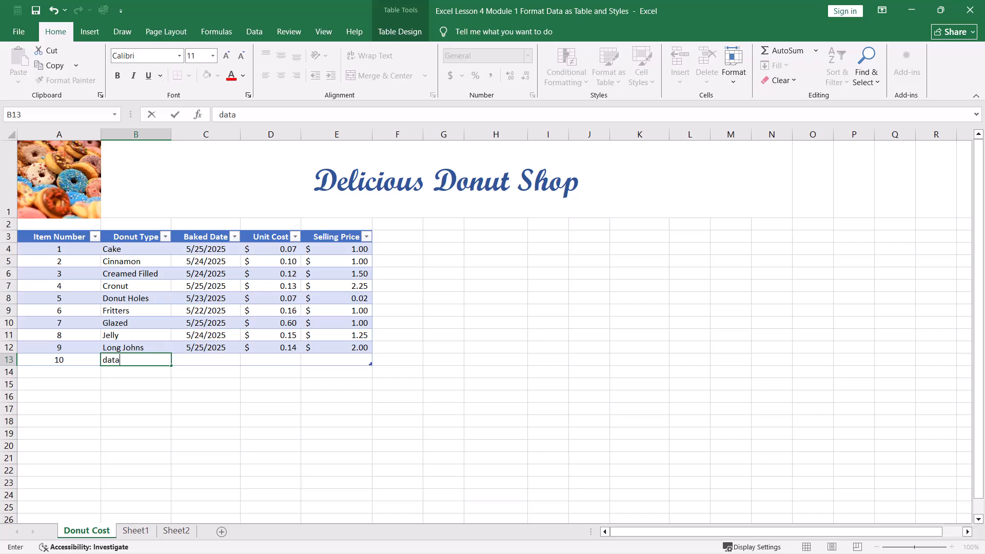
{"action": "key", "text": "Tab"}
{"action": "type", "text": "2"}
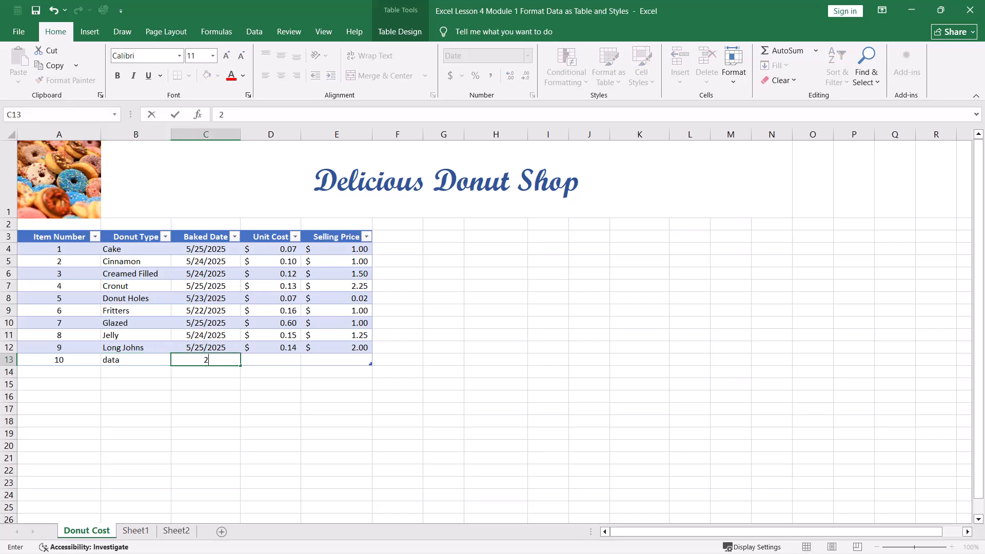
{"action": "type", "text": "/25/25"}
{"action": "left_click", "coordinate": [59, 396]}
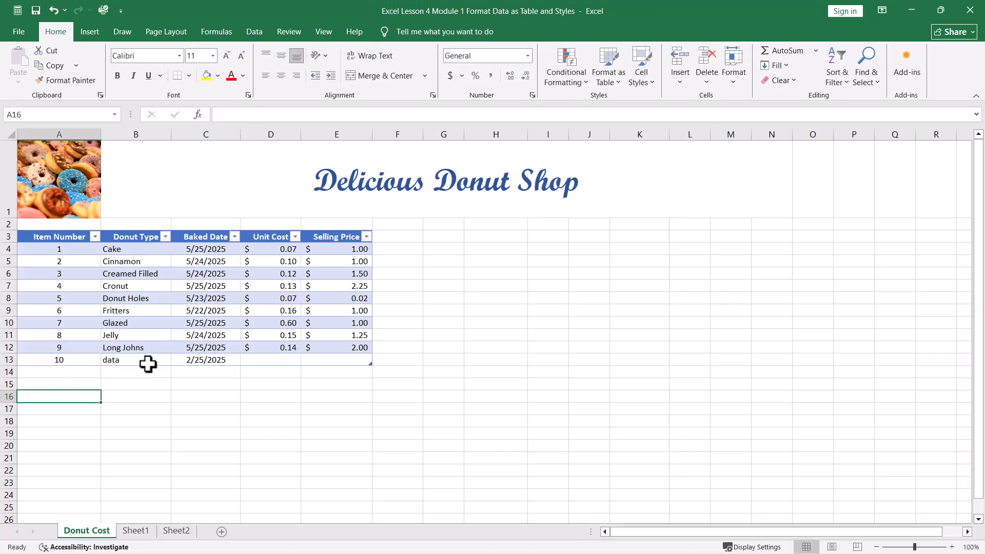
Step: Extend the table with a row in row 14 holding item number 11, type data and baked date 2/25/25
{"action": "left_click", "coordinate": [55, 370]}
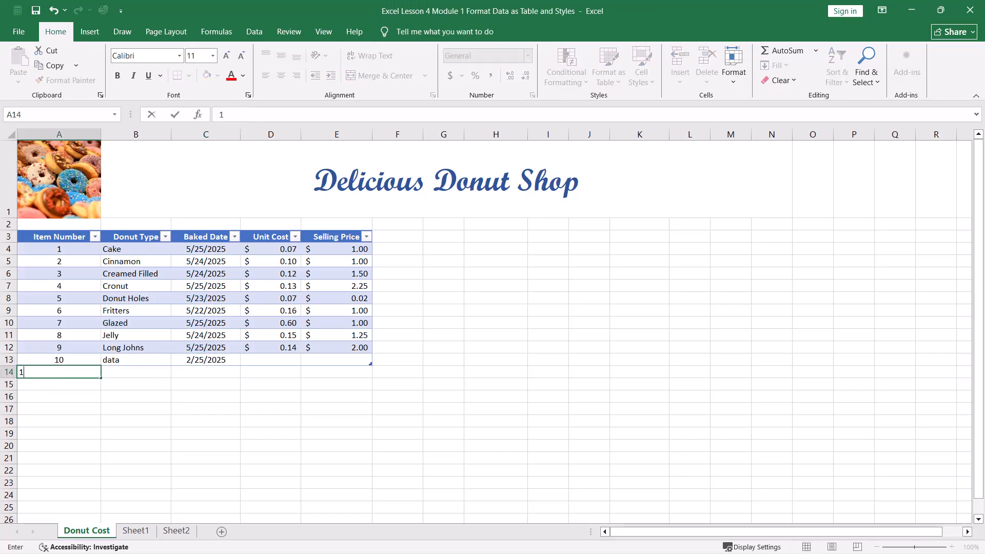
{"action": "type", "text": "11"}
{"action": "key", "text": "Tab"}
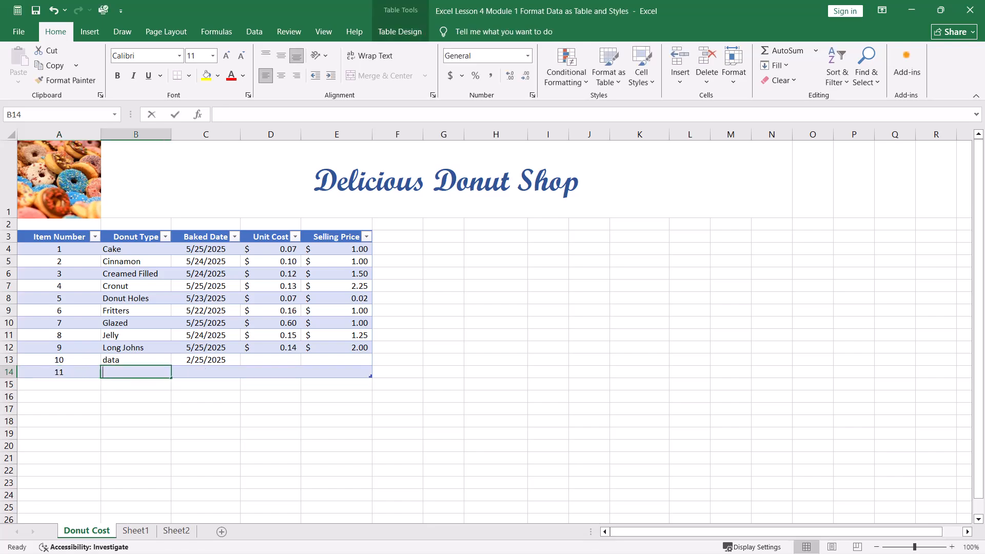
{"action": "type", "text": "data"}
{"action": "key", "text": "Tab"}
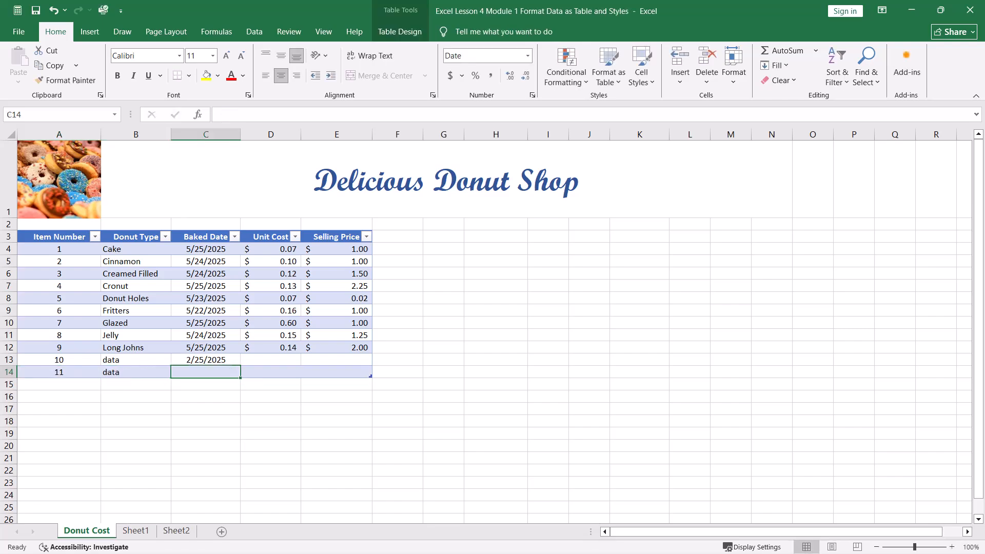
{"action": "type", "text": "2/25/2"}
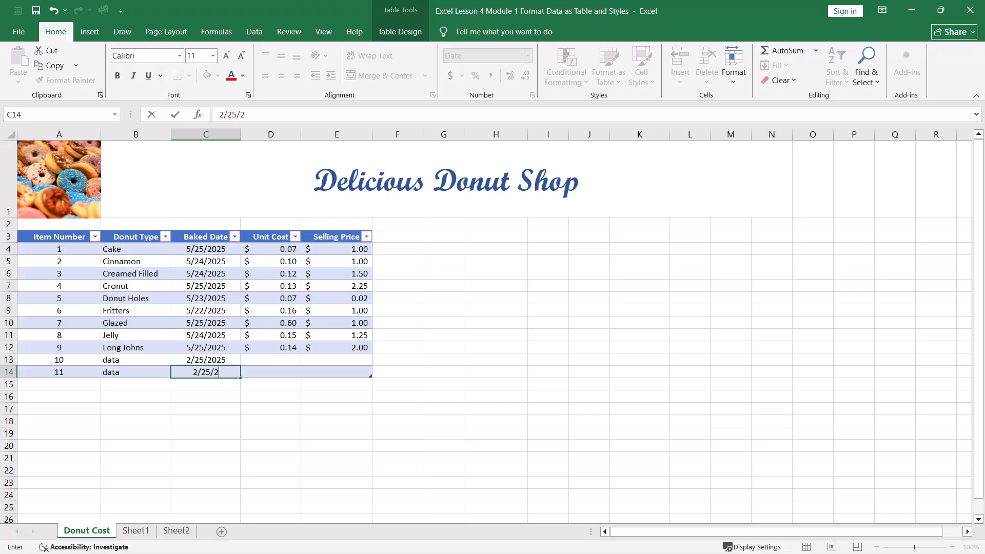
{"action": "type", "text": "5"}
{"action": "key", "text": "Return"}
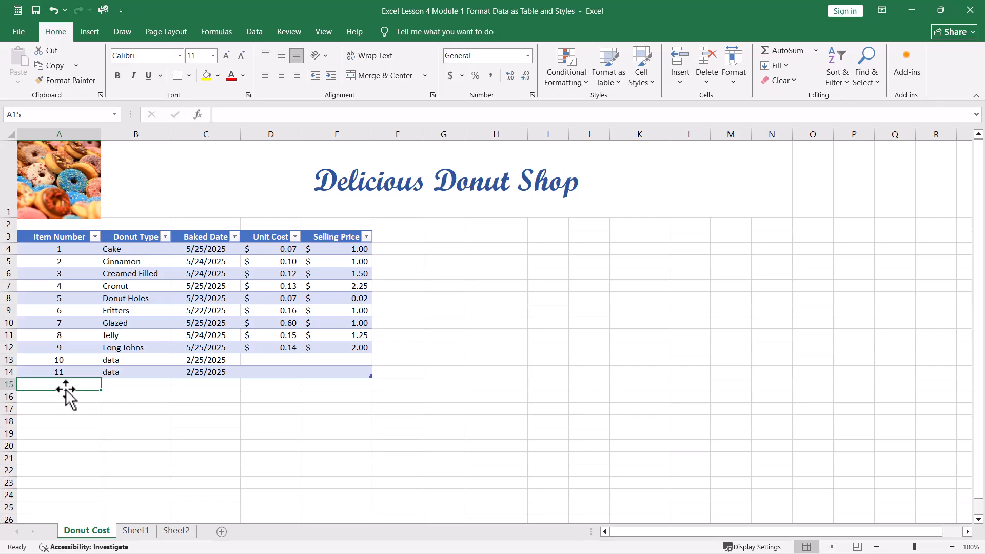
Step: Extend the table by two columns by entering 30 in F4 and 30 in G5
{"action": "left_click", "coordinate": [395, 251]}
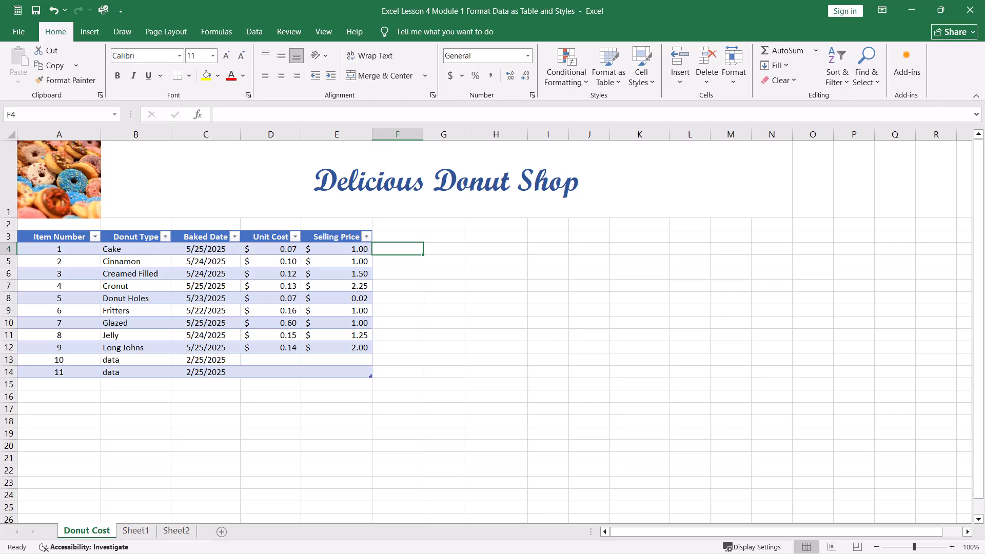
{"action": "type", "text": "30"}
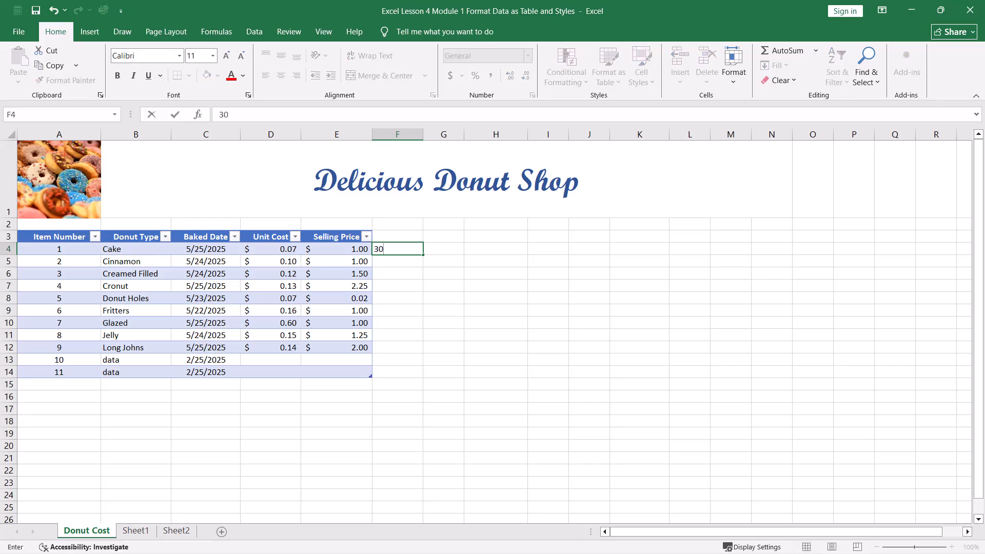
{"action": "key", "text": "Return"}
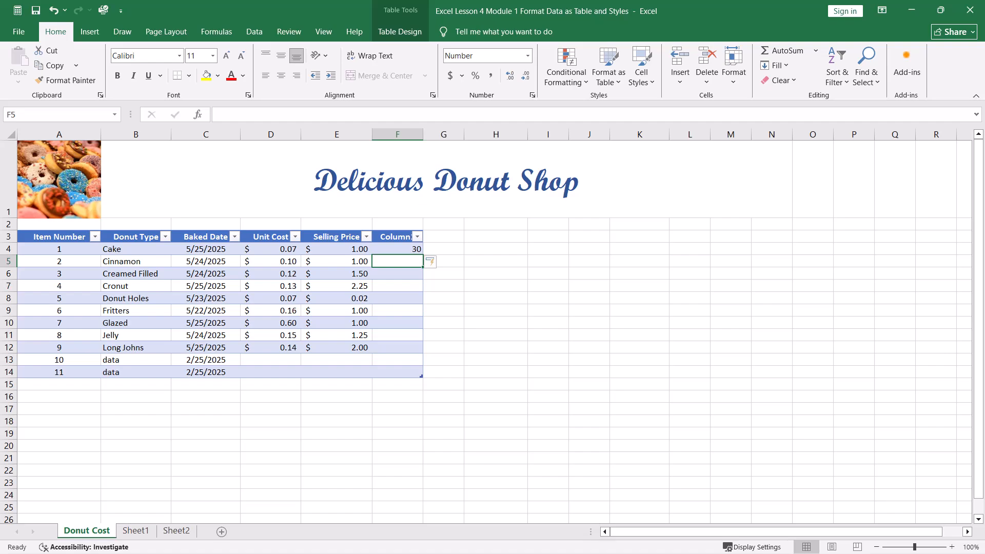
{"action": "key", "text": "Right"}
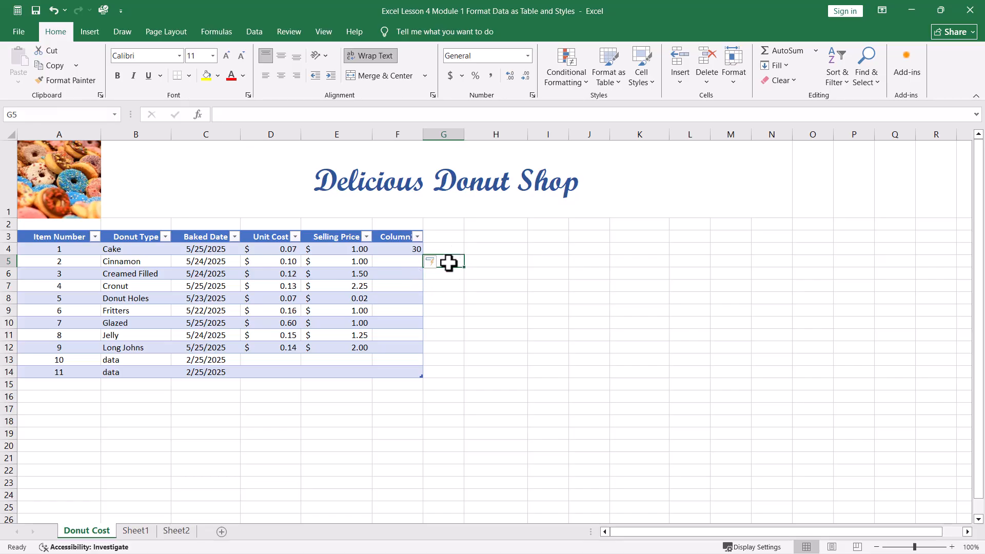
{"action": "type", "text": "30"}
{"action": "key", "text": "Return"}
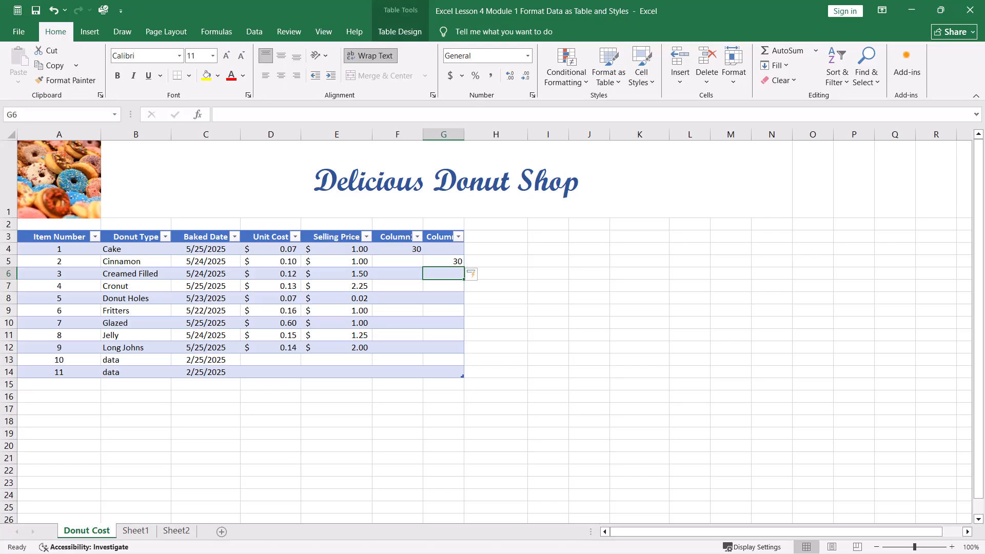
{"action": "left_click", "coordinate": [378, 444]}
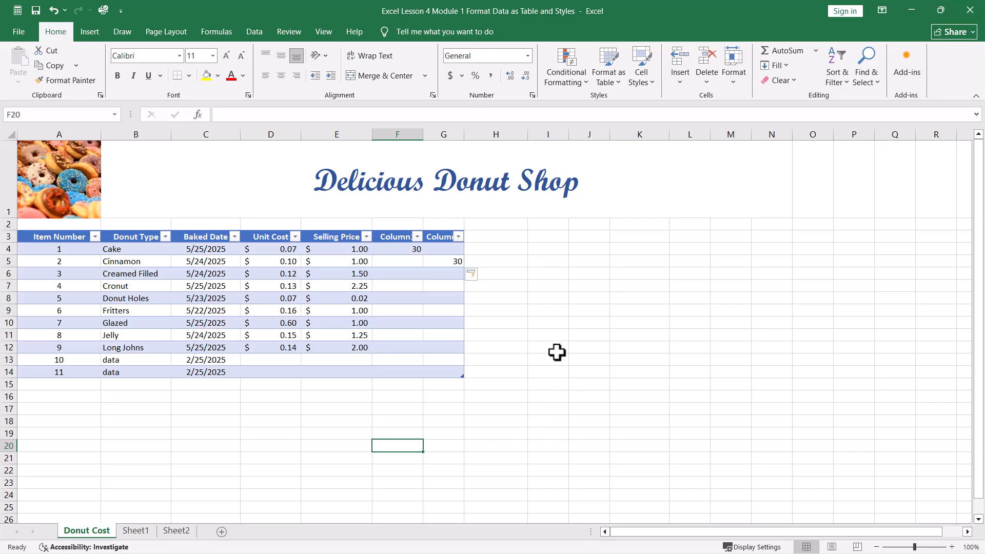
Step: Enter 70, data, data and data across cells H18:K18, outside the table
{"action": "left_click", "coordinate": [543, 388]}
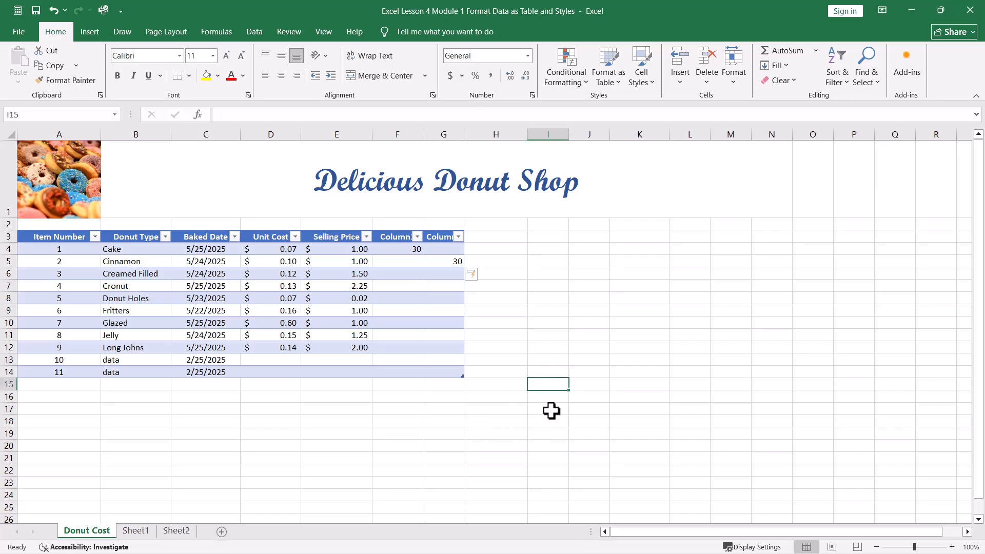
{"action": "left_click", "coordinate": [509, 423]}
{"action": "type", "text": "70"}
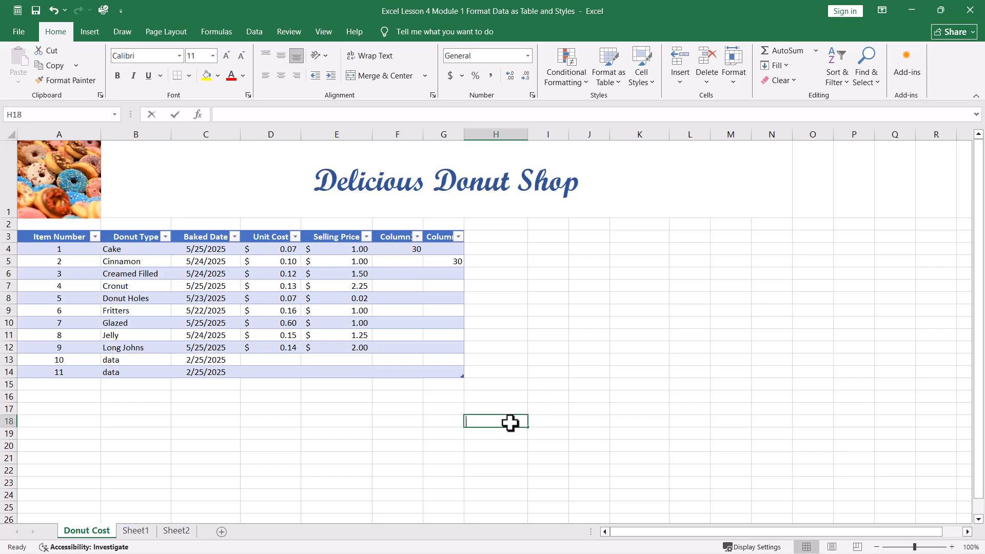
{"action": "key", "text": "Tab"}
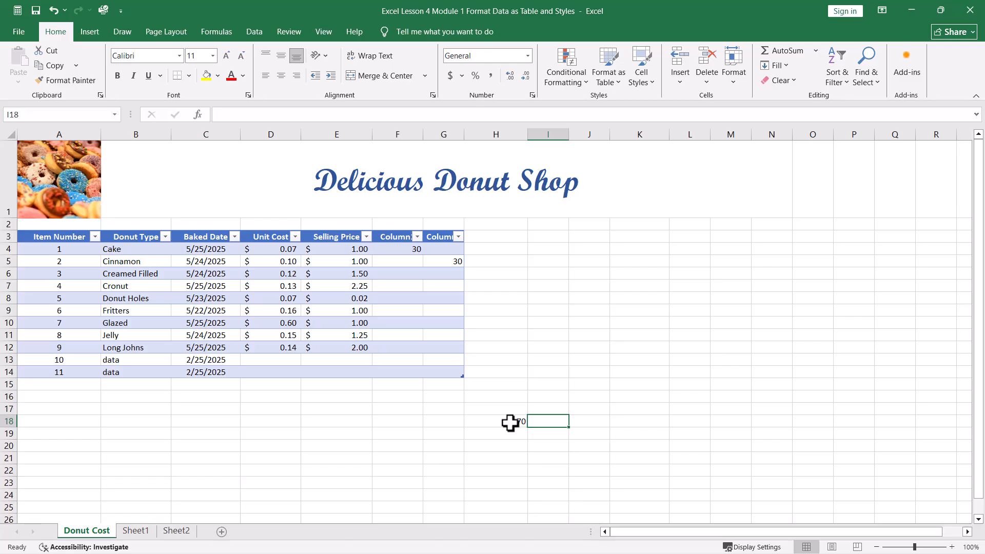
{"action": "type", "text": "data"}
{"action": "key", "text": "Tab"}
{"action": "type", "text": "dd"}
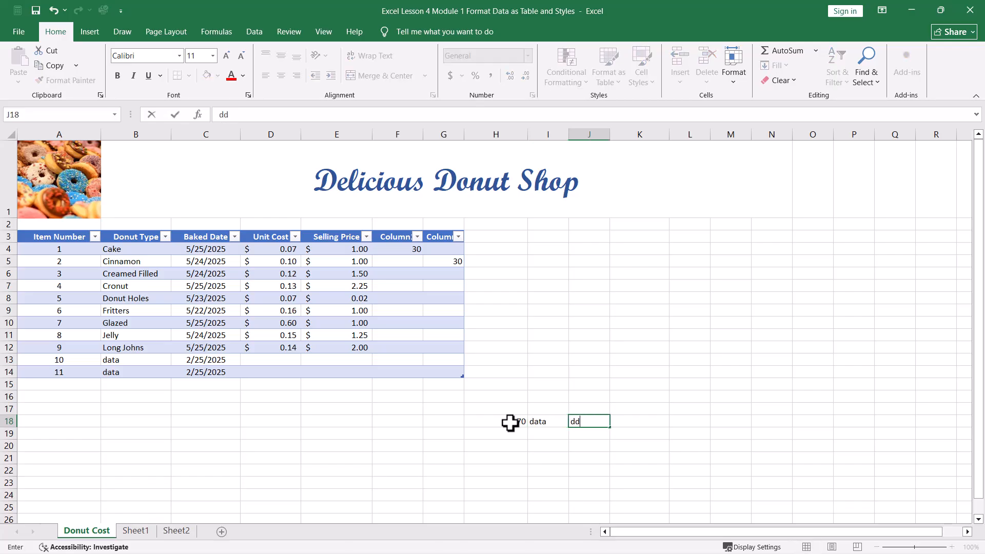
{"action": "key", "text": "BackSpace"}
{"action": "type", "text": "ata"}
{"action": "key", "text": "Tab"}
{"action": "type", "text": "data"}
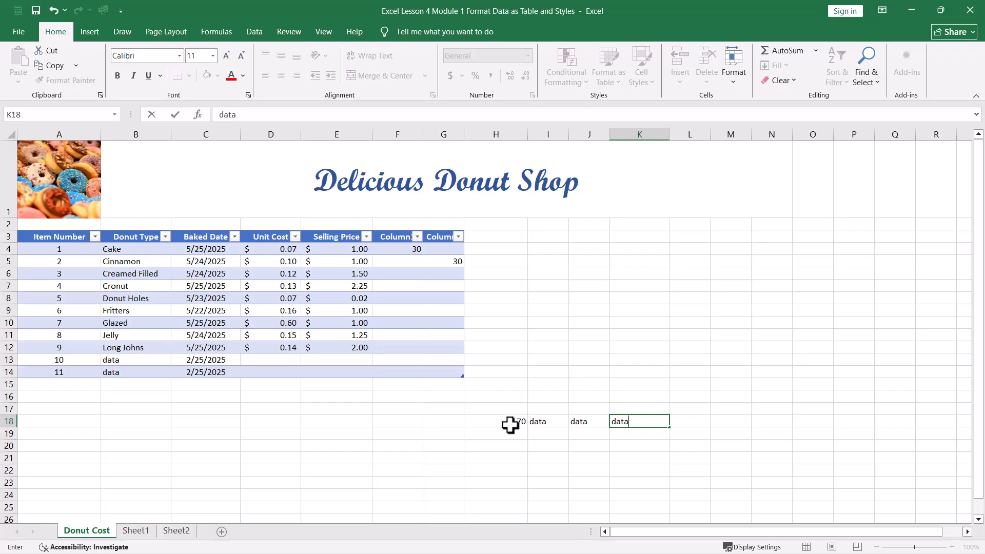
{"action": "left_click", "coordinate": [672, 312]}
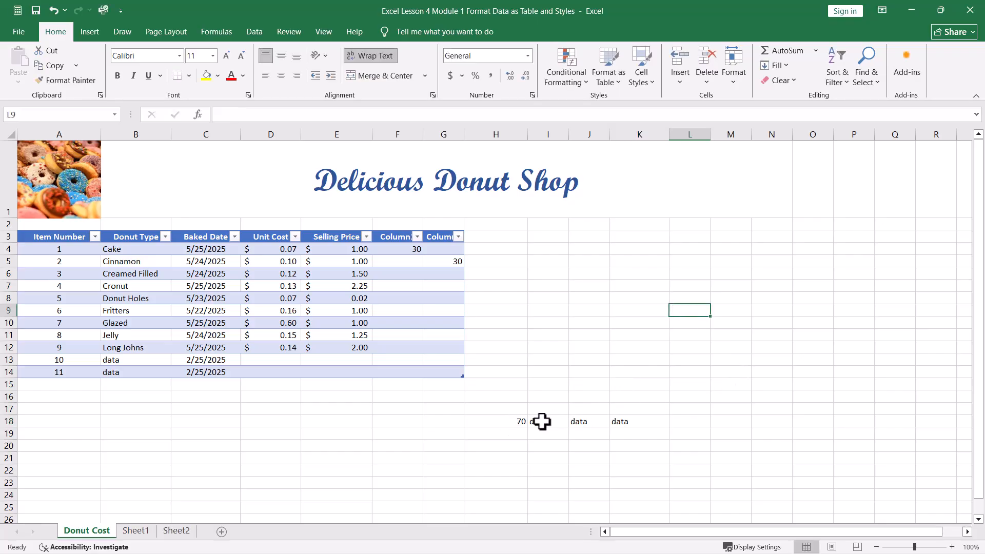
Step: Copy H18:K18 and paste it below the table as new rows starting at A15 and A16
{"action": "left_click_drag", "start_coordinate": [512, 424], "coordinate": [623, 426]}
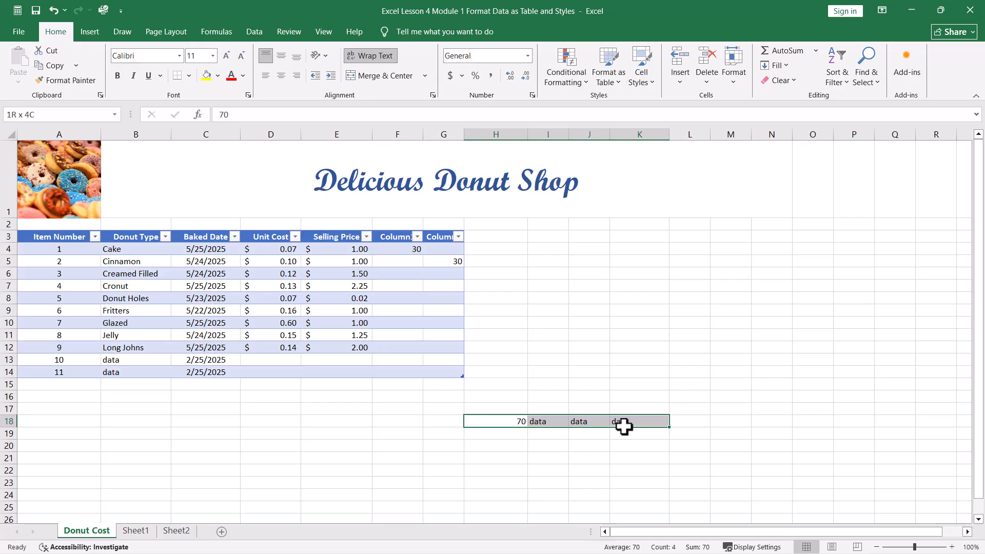
{"action": "key", "text": "ctrl+c"}
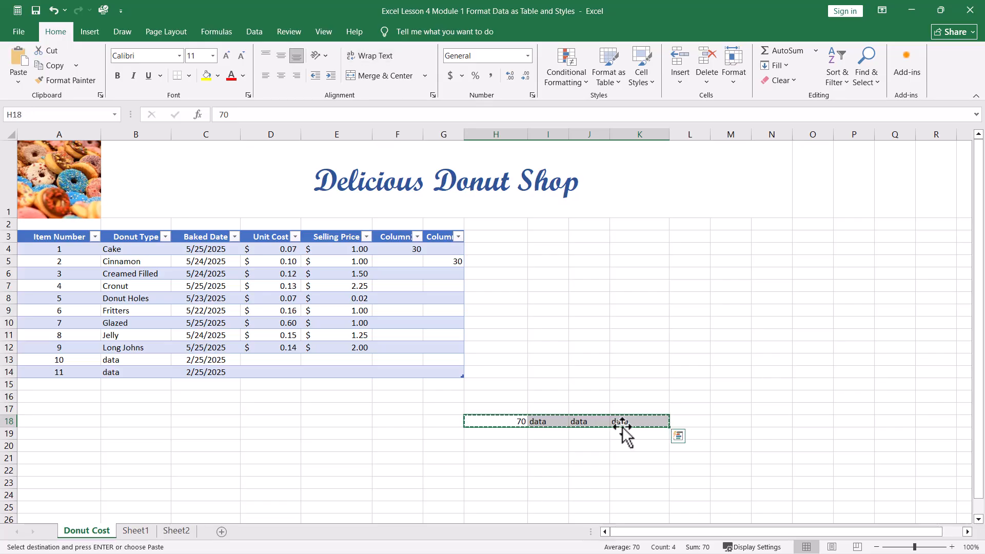
{"action": "left_click", "coordinate": [64, 384]}
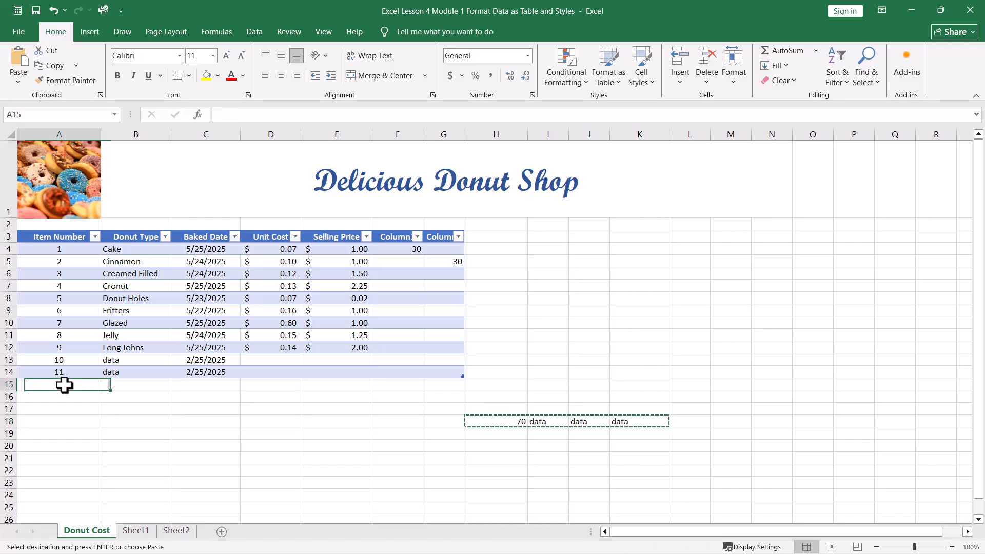
{"action": "key", "text": "ctrl+v"}
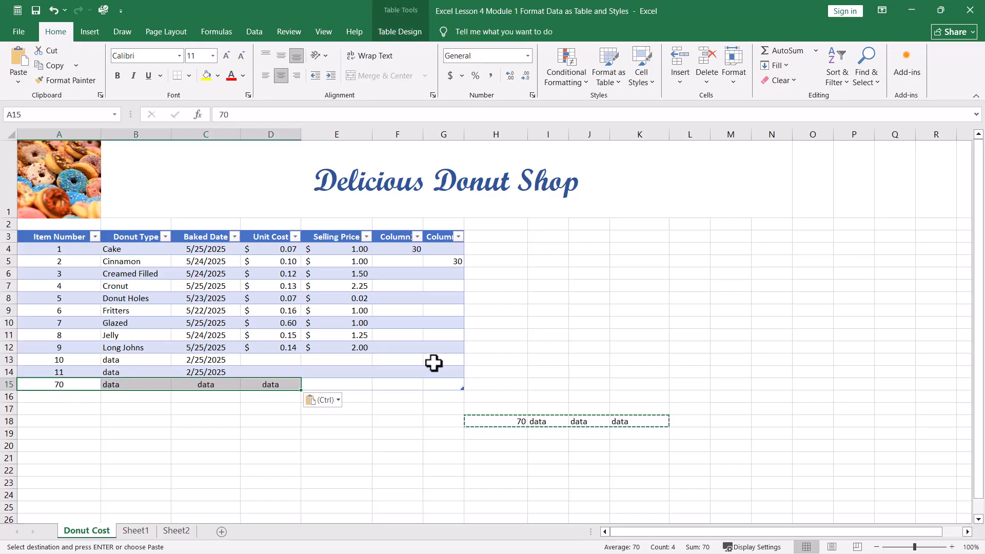
{"action": "left_click", "coordinate": [408, 385]}
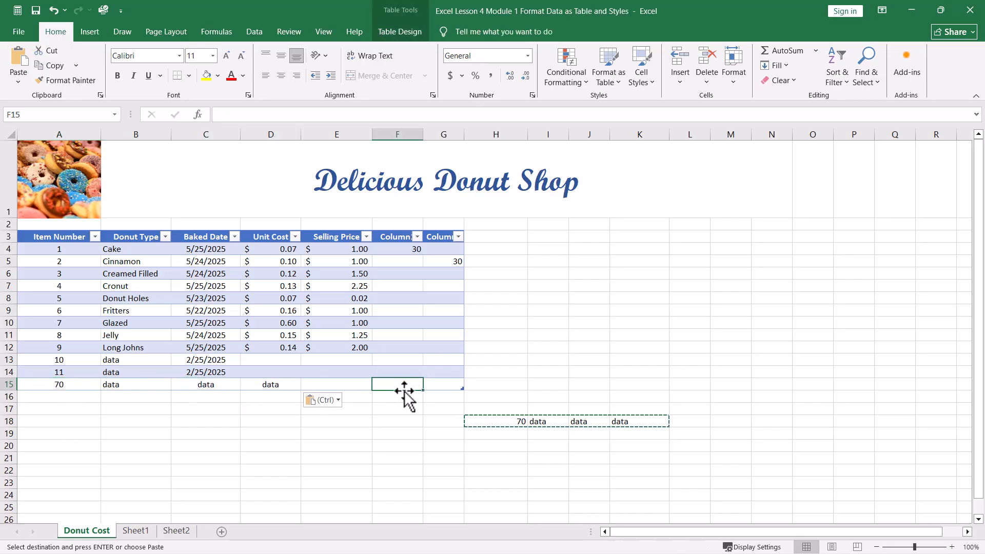
{"action": "left_click", "coordinate": [82, 395]}
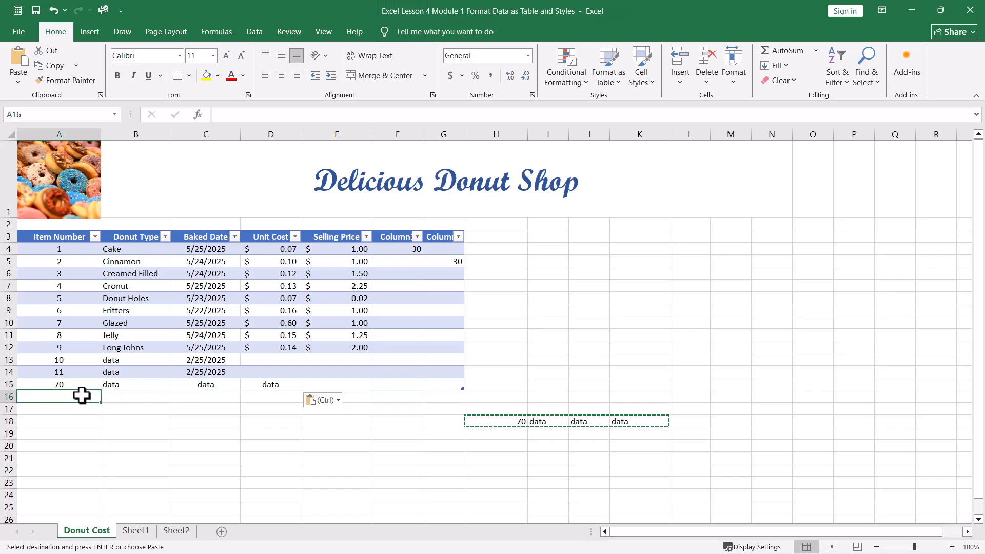
{"action": "key", "text": "ctrl+v"}
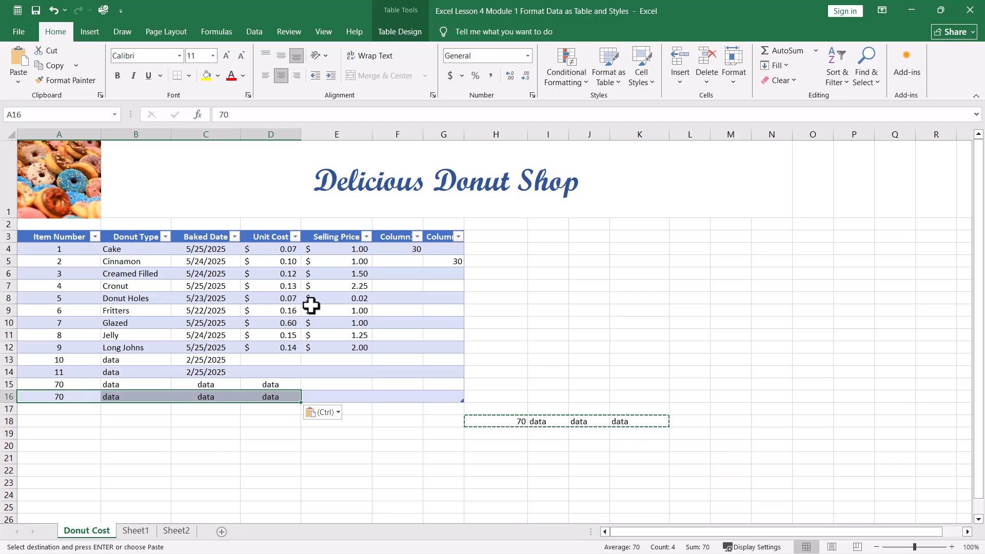
Step: Enter 400 in M4 and 100 in M5, and fill the 100 down into M6
{"action": "left_click", "coordinate": [501, 250]}
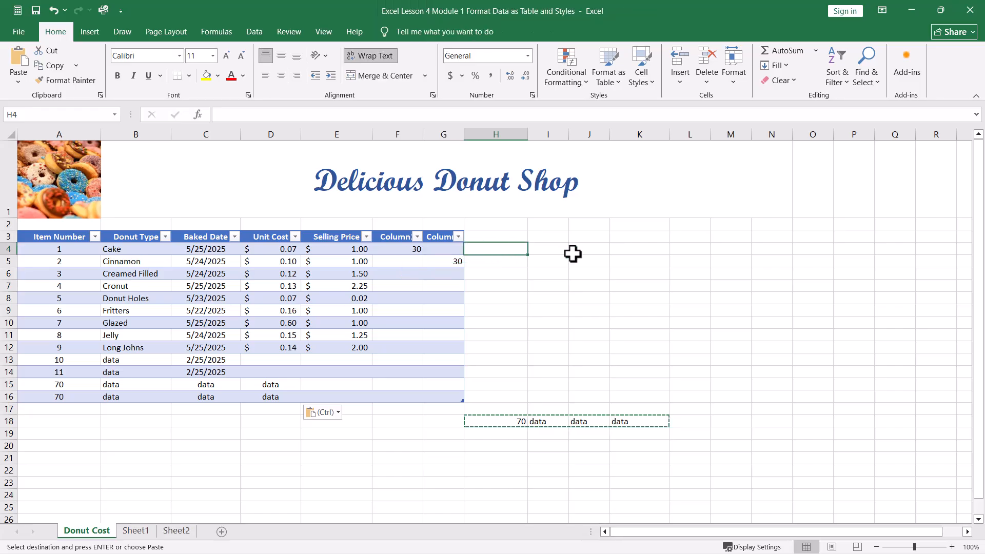
{"action": "left_click", "coordinate": [726, 249]}
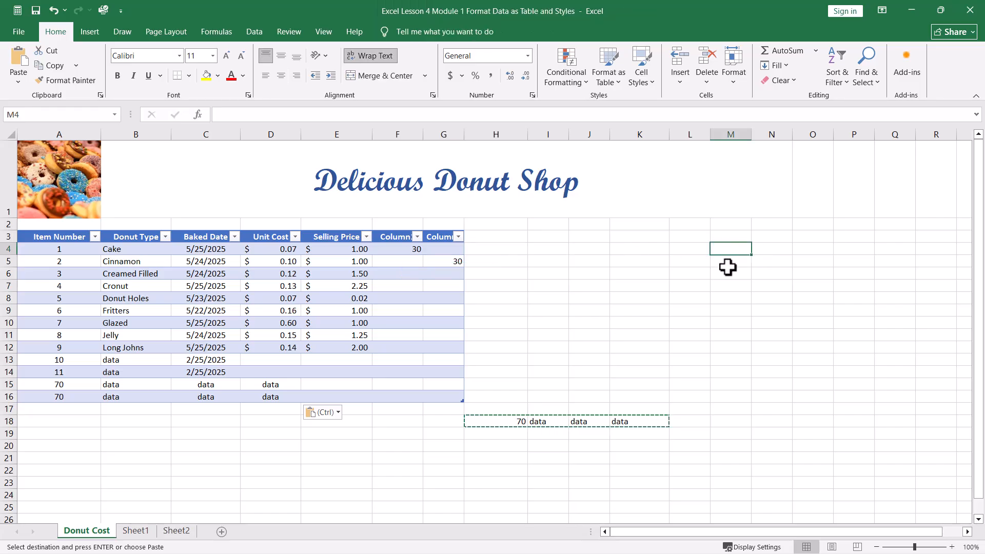
{"action": "type", "text": "400"}
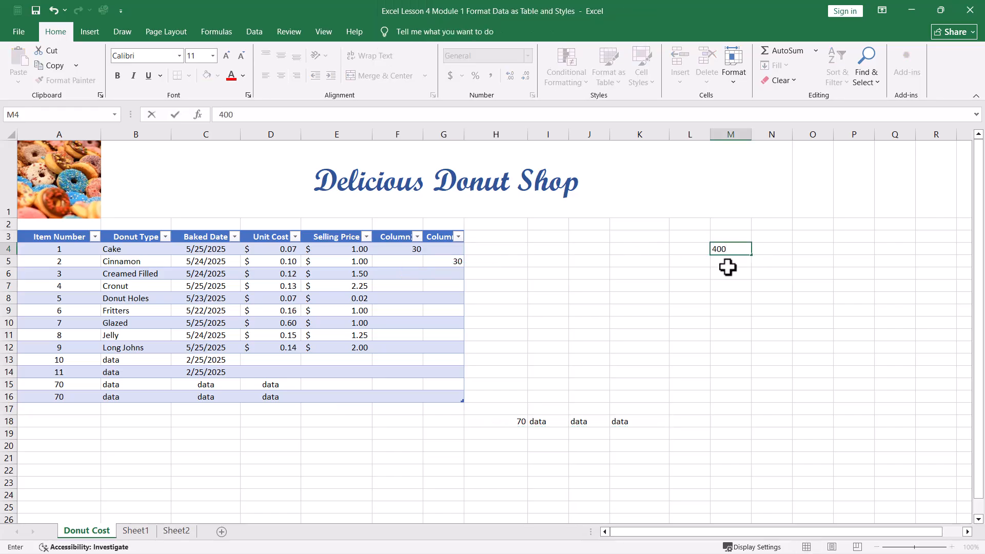
{"action": "key", "text": "Return"}
{"action": "type", "text": "100"}
{"action": "key", "text": "Return"}
{"action": "key", "text": "ctrl+d"}
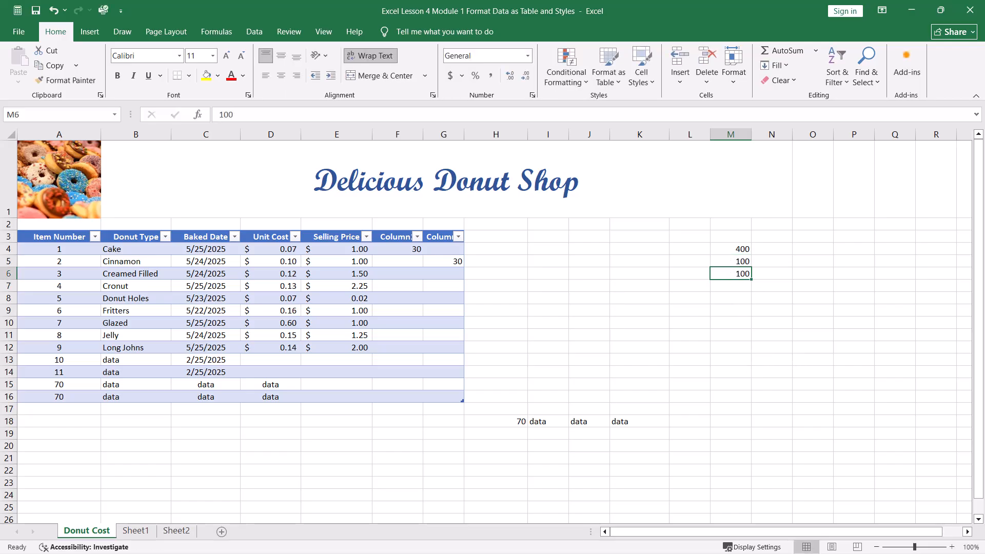
Step: Copy M4:M6 and paste it directly beside the table at H4 as a new column
{"action": "left_click_drag", "start_coordinate": [733, 248], "coordinate": [733, 273]}
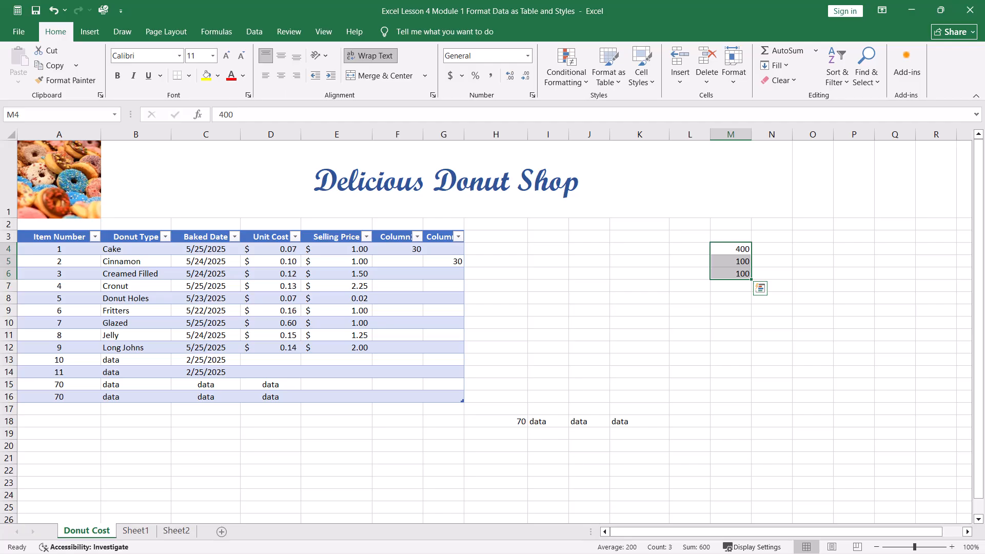
{"action": "key", "text": "ctrl+c"}
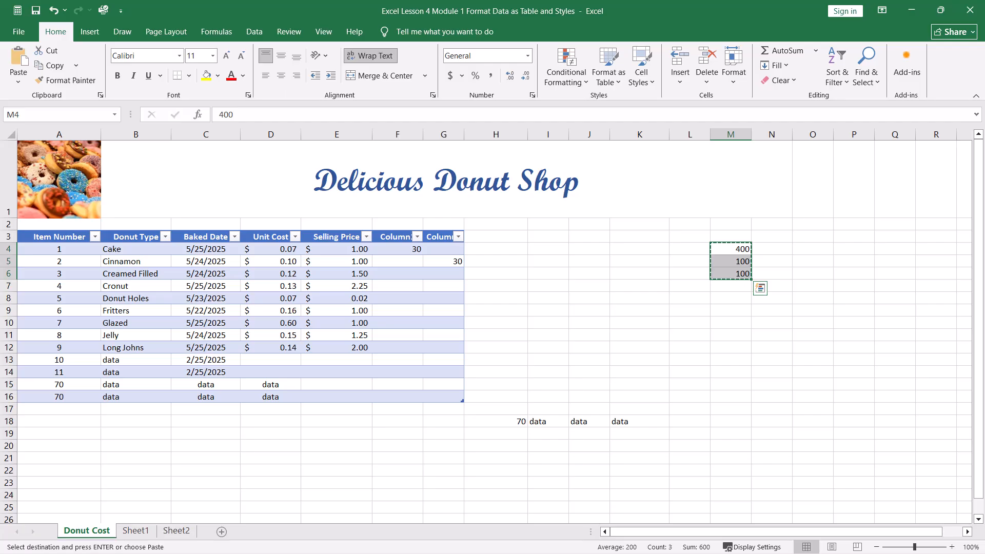
{"action": "left_click", "coordinate": [495, 249]}
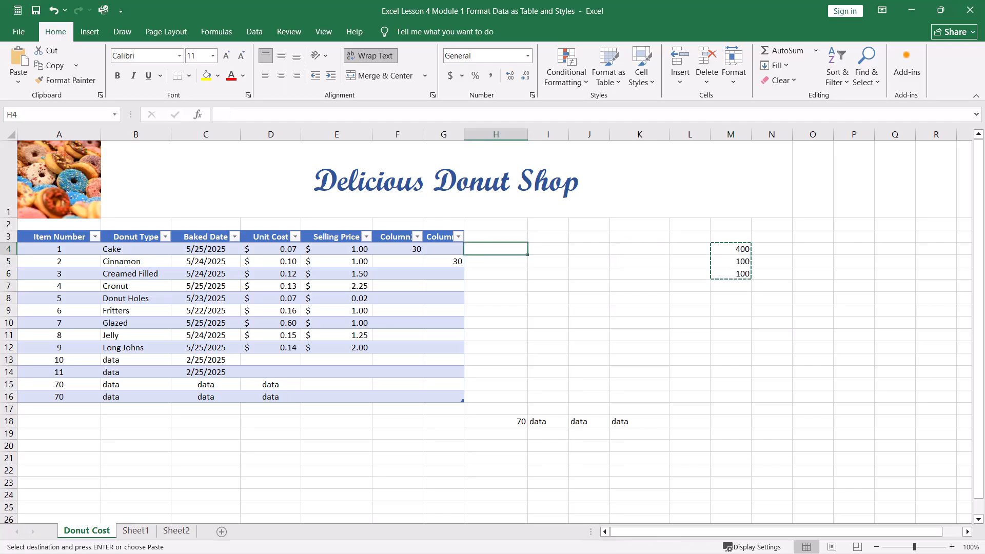
{"action": "key", "text": "ctrl+v"}
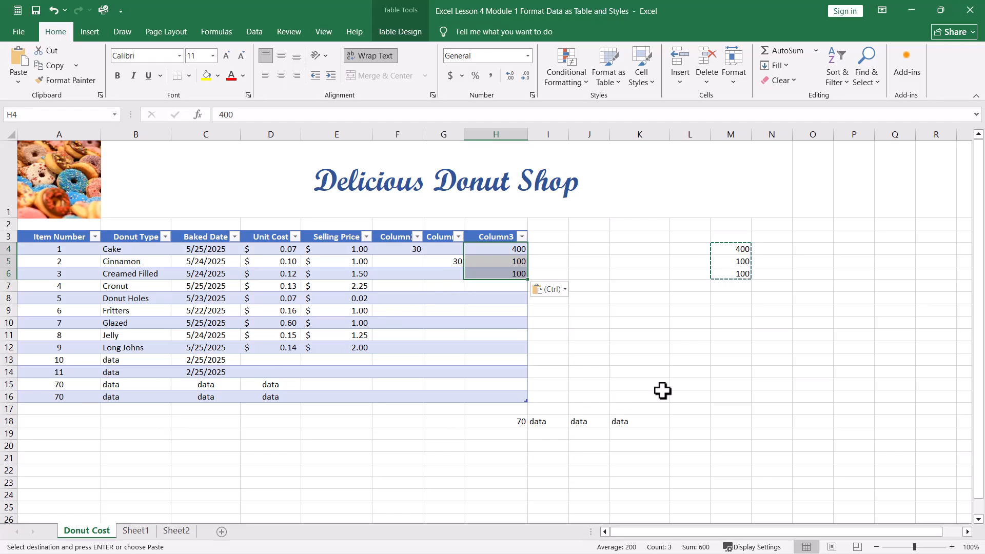
{"action": "left_click", "coordinate": [629, 358]}
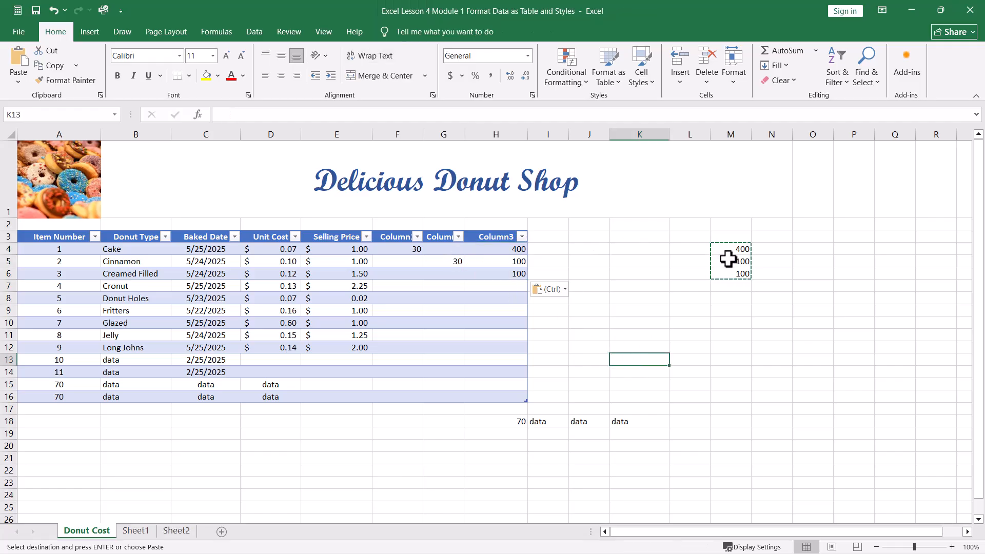
{"action": "key", "text": "Escape"}
{"action": "left_click", "coordinate": [545, 249]}
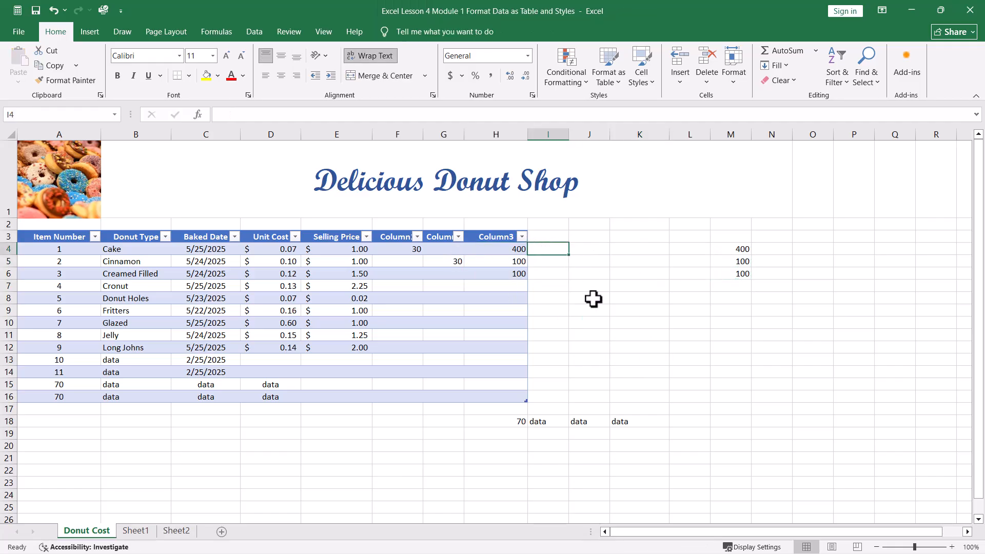
Step: Fill the 100 in M6 down to M16, and copy M4:M16 to I4 as another table column
{"action": "left_click", "coordinate": [735, 277]}
{"action": "left_click_drag", "start_coordinate": [750, 281], "coordinate": [744, 401]}
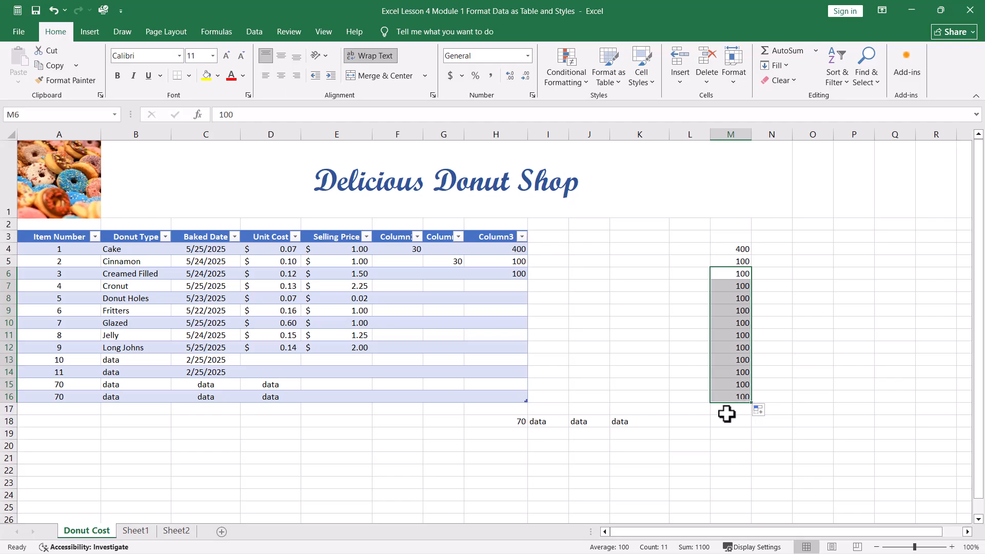
{"action": "left_click", "coordinate": [723, 445]}
{"action": "left_click_drag", "start_coordinate": [728, 249], "coordinate": [736, 395]}
{"action": "key", "text": "ctrl+c"}
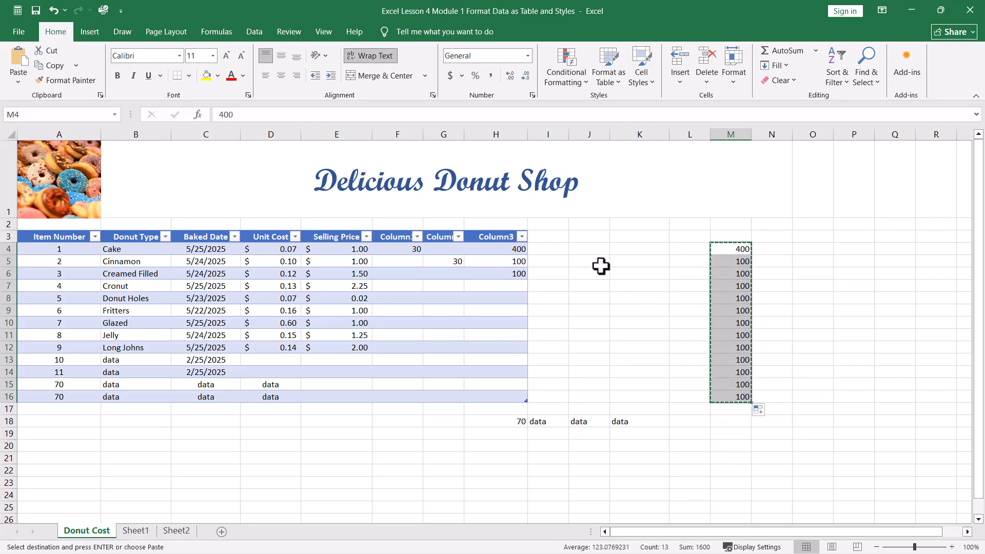
{"action": "left_click", "coordinate": [547, 251]}
{"action": "key", "text": "ctrl+v"}
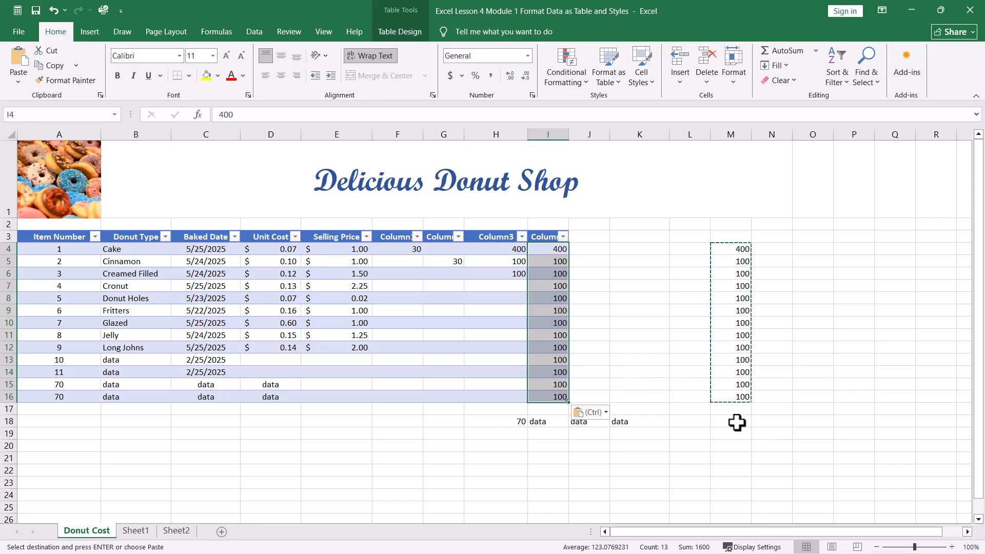
{"action": "key", "text": "Escape"}
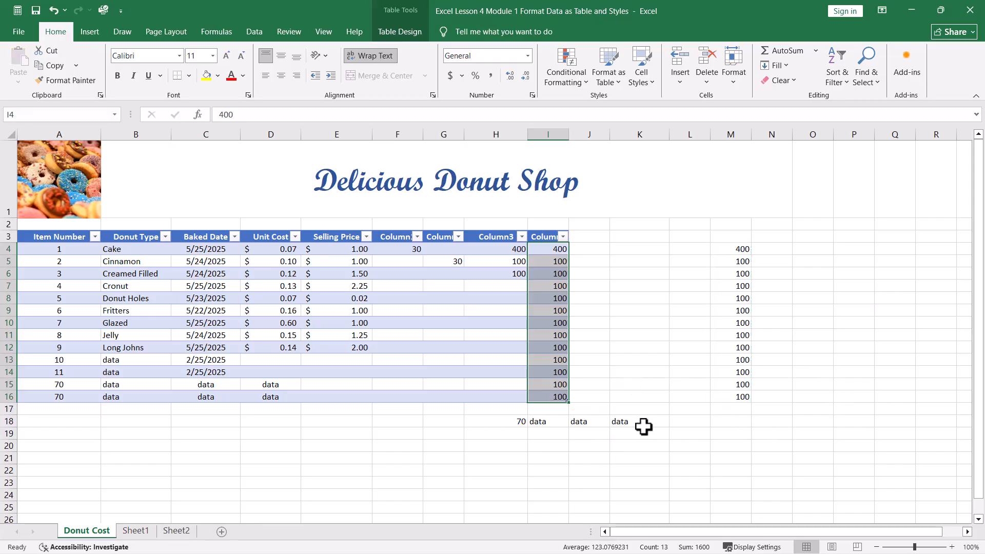
Step: Fill 100 into M17, and copy M4:M17 to J4 beside the table
{"action": "left_click", "coordinate": [732, 408]}
{"action": "key", "text": "ctrl+d"}
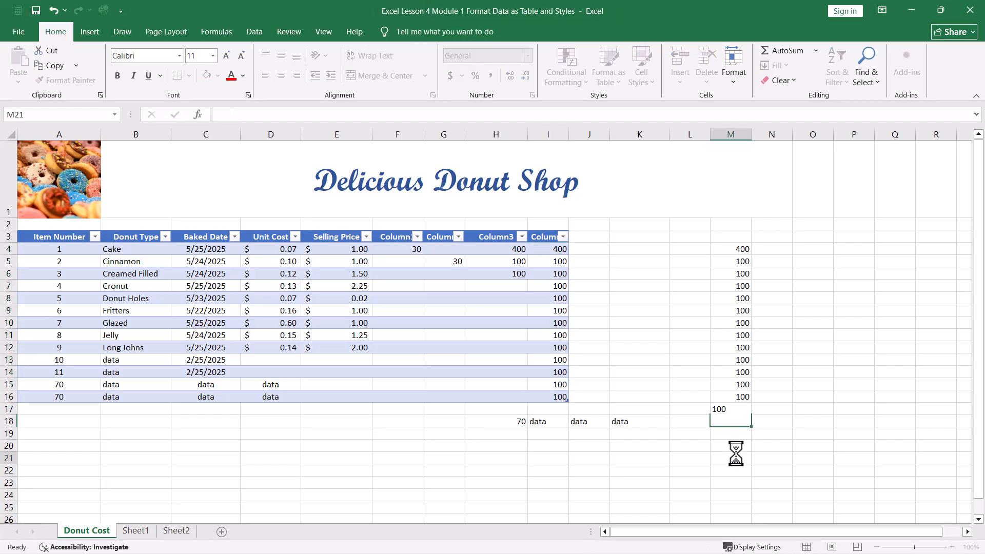
{"action": "left_click", "coordinate": [733, 456]}
{"action": "left_click_drag", "start_coordinate": [724, 252], "coordinate": [733, 409]}
{"action": "key", "text": "ctrl+c"}
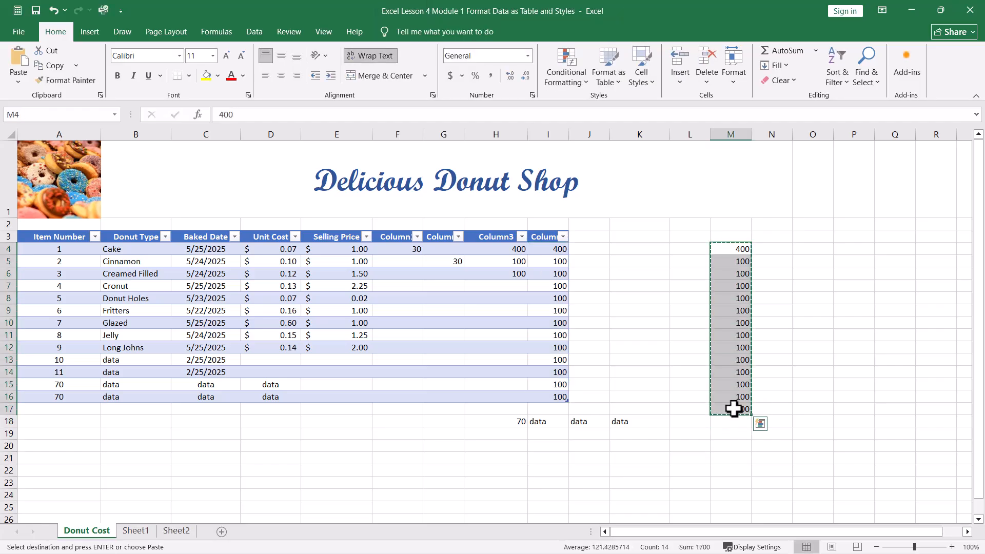
{"action": "left_click", "coordinate": [589, 251]}
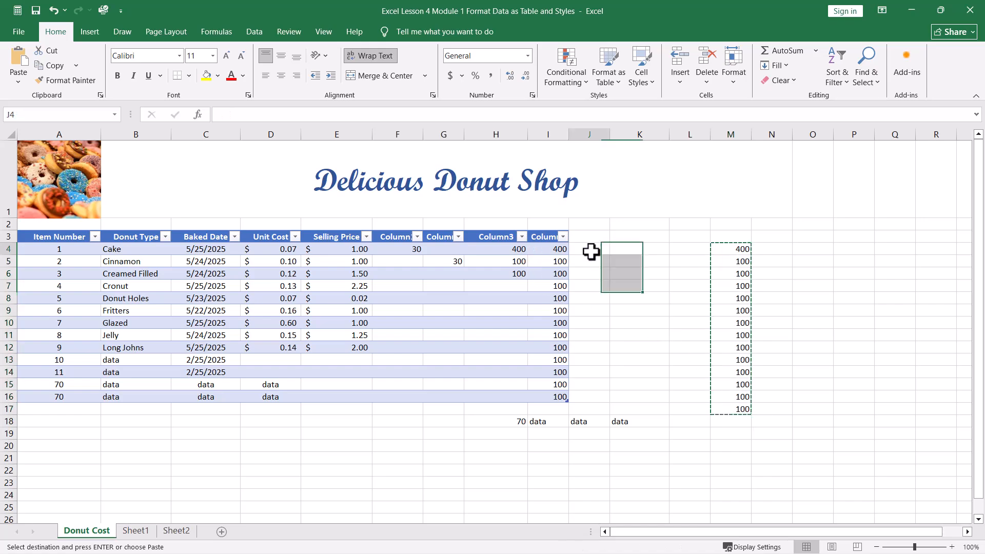
{"action": "key", "text": "ctrl+v"}
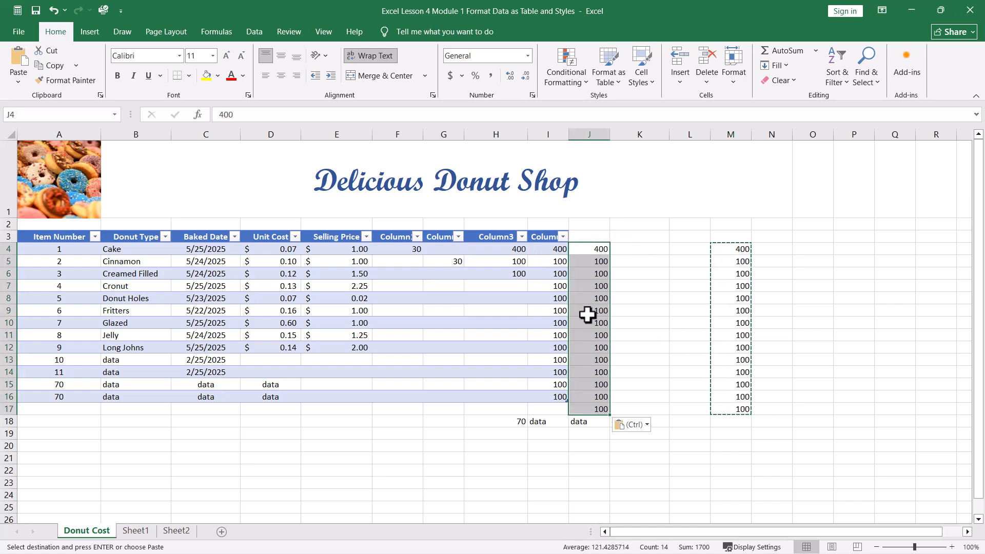
{"action": "left_click", "coordinate": [500, 493]}
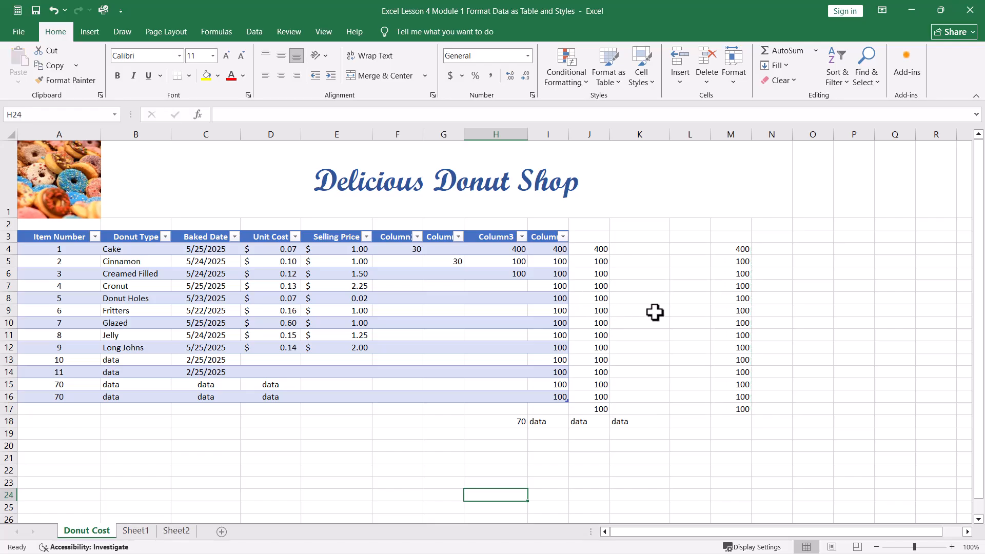
Step: Undo all the added table rows, columns and side entries back to the original nine-item table in A3:E12
{"action": "key", "text": "ctrl+z"}
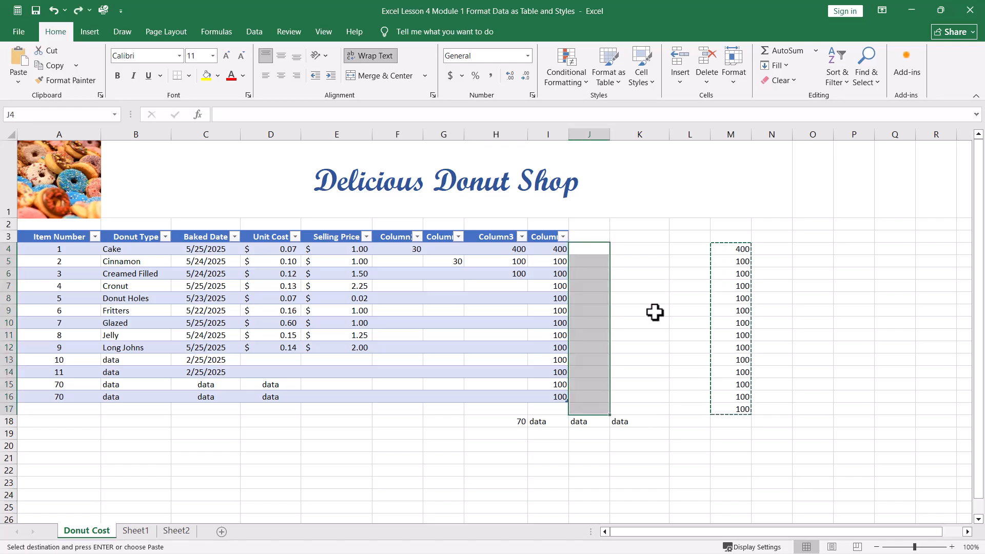
{"action": "key", "text": "Escape"}
{"action": "key", "text": "ctrl+z"}
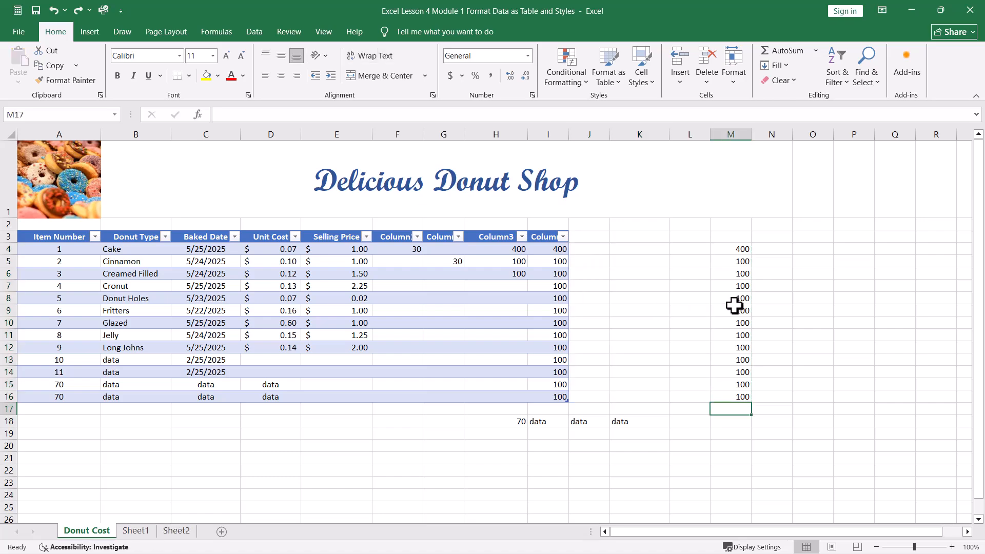
{"action": "key", "text": "ctrl+z"}
{"action": "key", "text": "ctrl+z"}
{"action": "key", "text": "ctrl+z"}
{"action": "key", "text": "ctrl+z"}
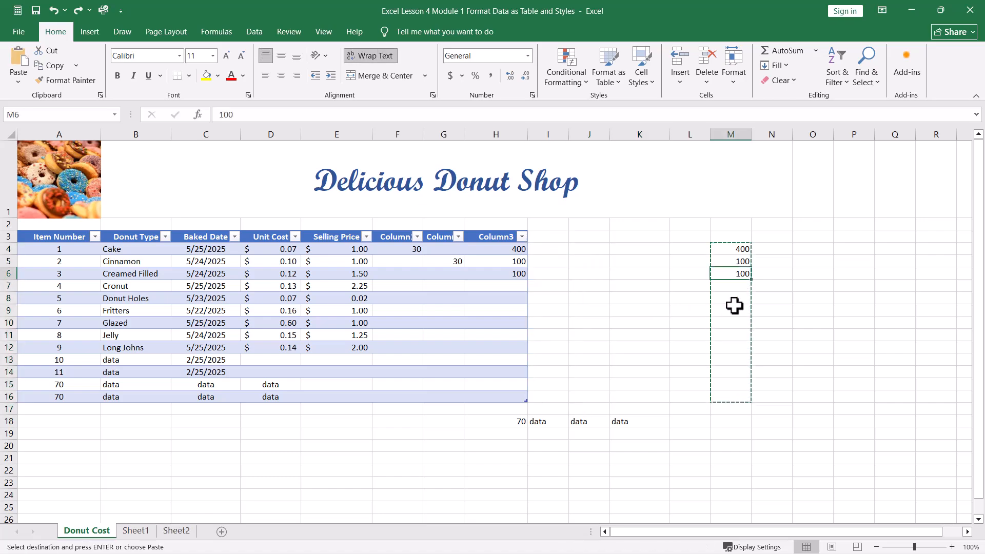
{"action": "key", "text": "ctrl+z"}
{"action": "key", "text": "ctrl+z"}
{"action": "key", "text": "ctrl+z"}
{"action": "key", "text": "ctrl+z"}
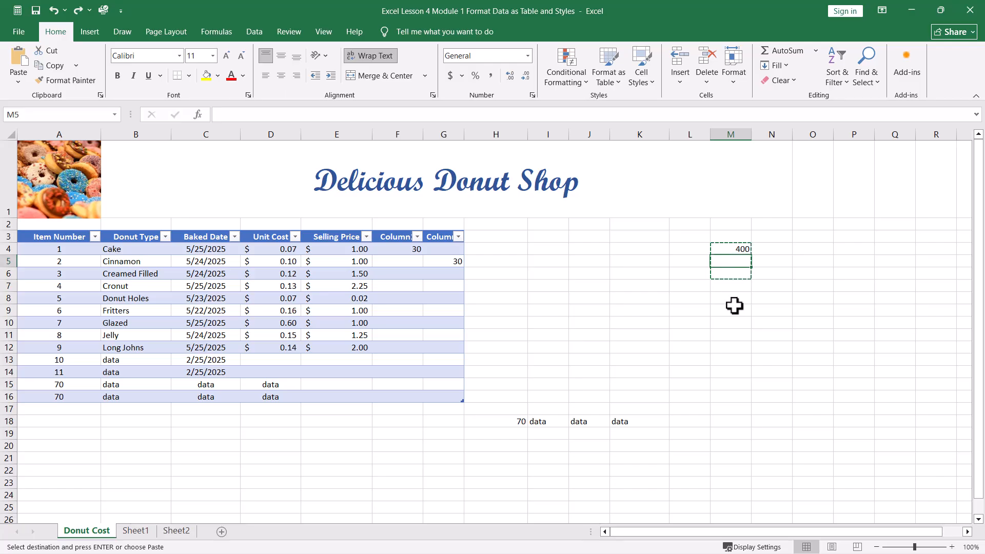
{"action": "key", "text": "ctrl+z"}
{"action": "key", "text": "ctrl+z"}
{"action": "key", "text": "ctrl+z"}
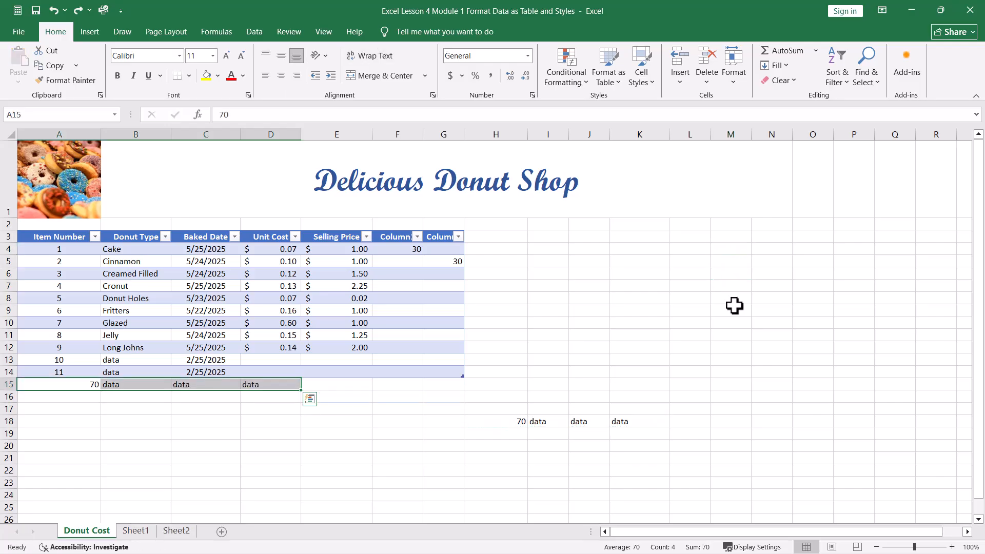
{"action": "key", "text": "ctrl+z"}
{"action": "key", "text": "ctrl+z"}
{"action": "key", "text": "ctrl+z"}
{"action": "key", "text": "ctrl+z"}
{"action": "key", "text": "ctrl+z"}
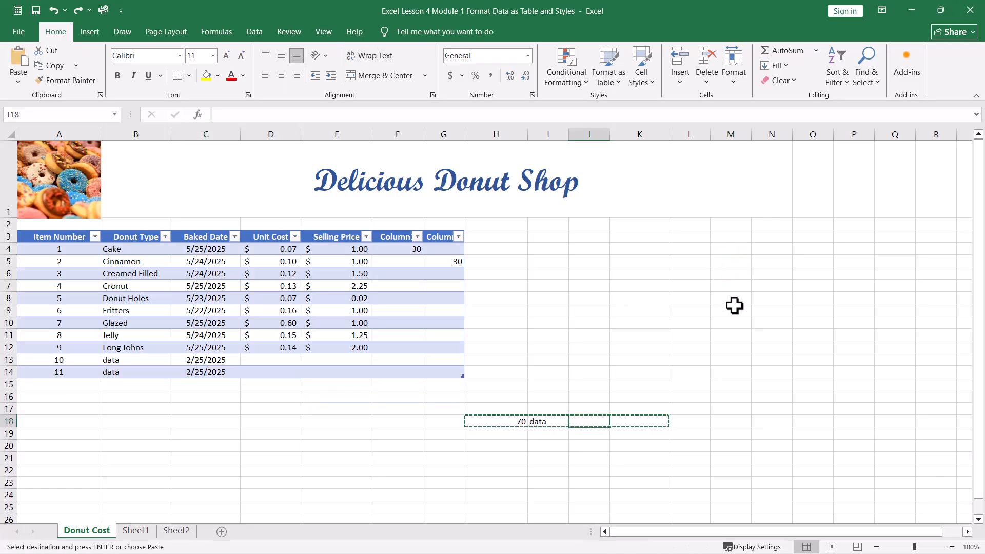
{"action": "key", "text": "ctrl+z"}
{"action": "key", "text": "ctrl+z"}
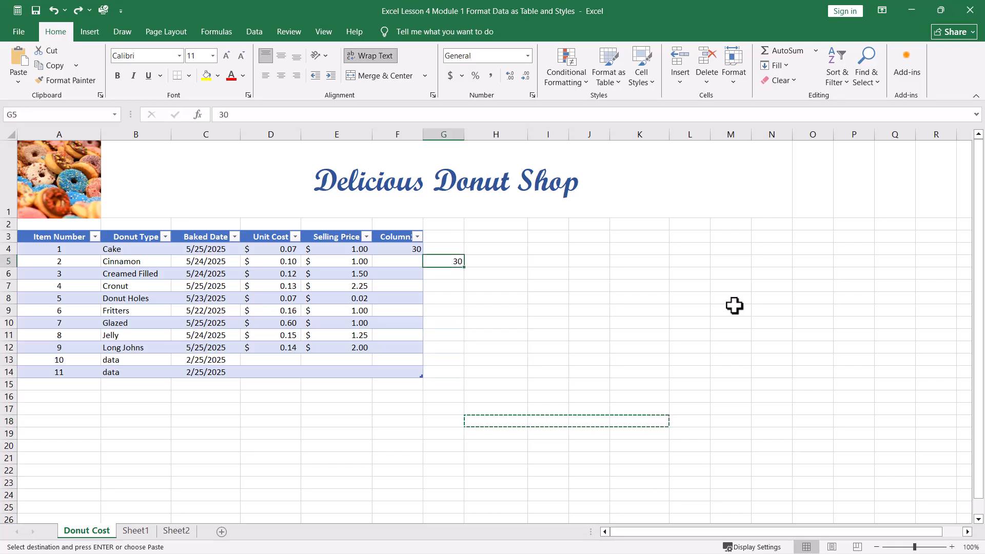
{"action": "key", "text": "ctrl+z"}
{"action": "key", "text": "ctrl+z"}
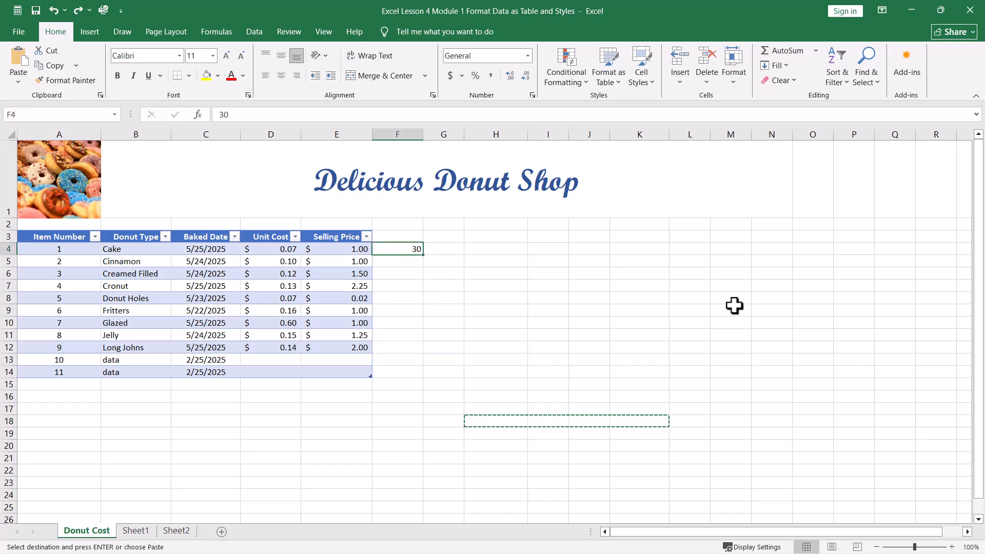
{"action": "key", "text": "ctrl+z"}
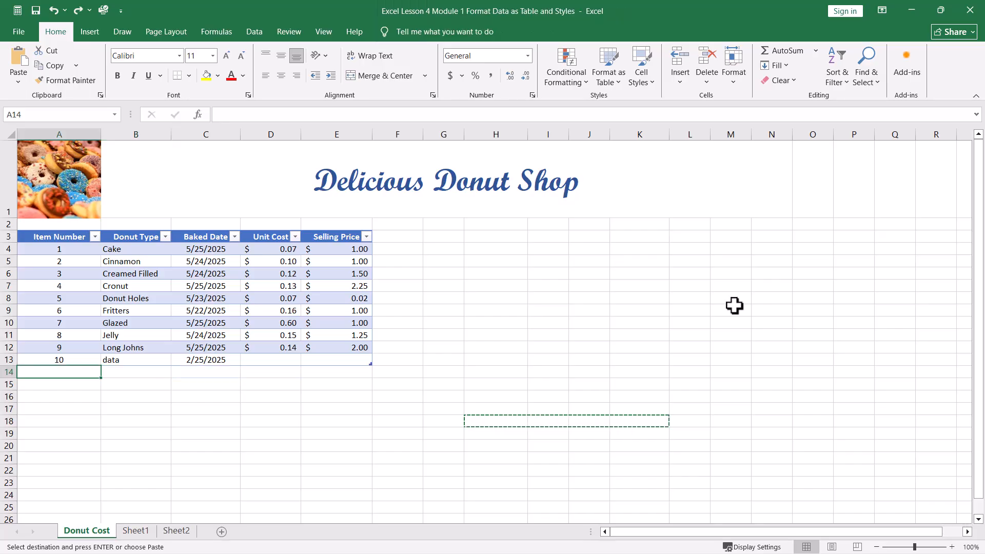
{"action": "key", "text": "ctrl+z"}
{"action": "key", "text": "ctrl+z"}
{"action": "key", "text": "ctrl+z"}
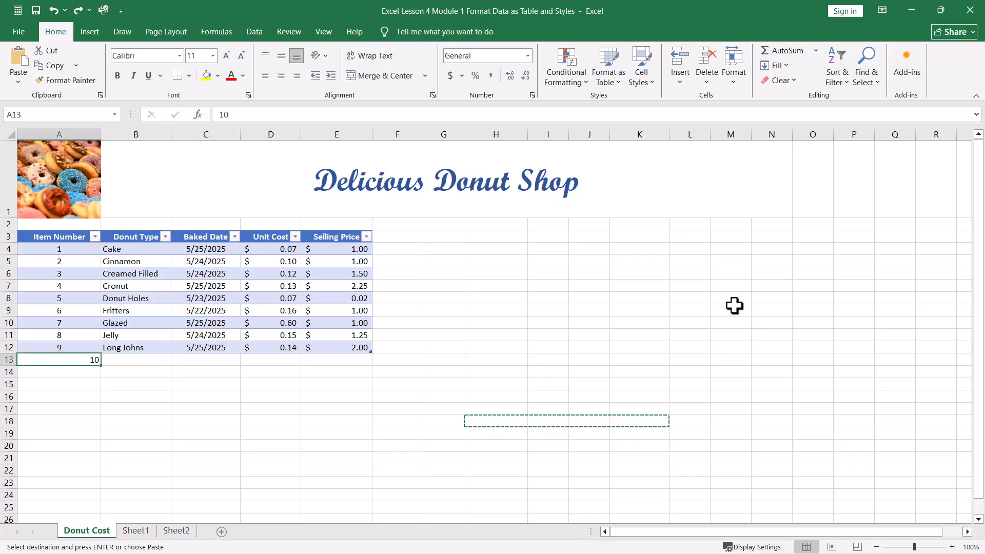
{"action": "key", "text": "ctrl+z"}
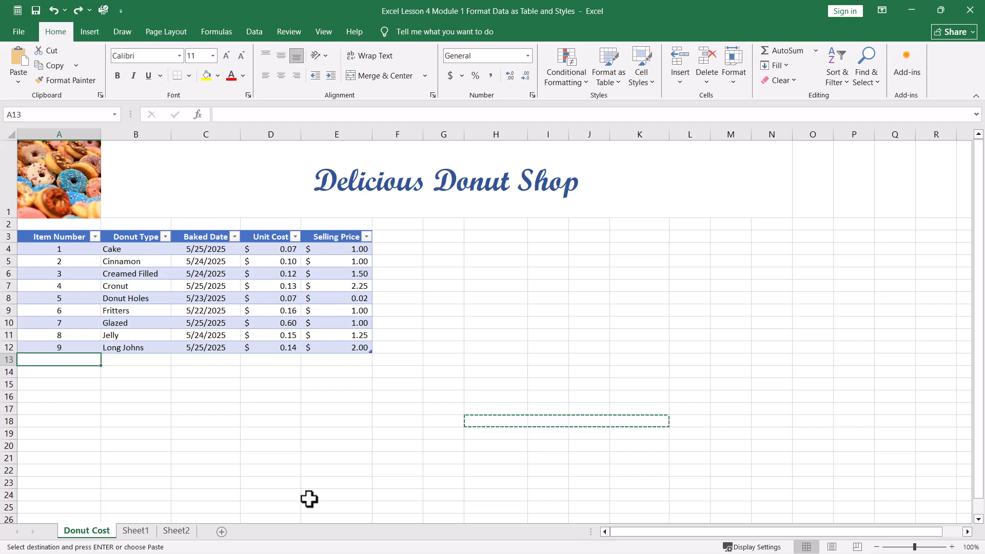
{"action": "left_click", "coordinate": [257, 446]}
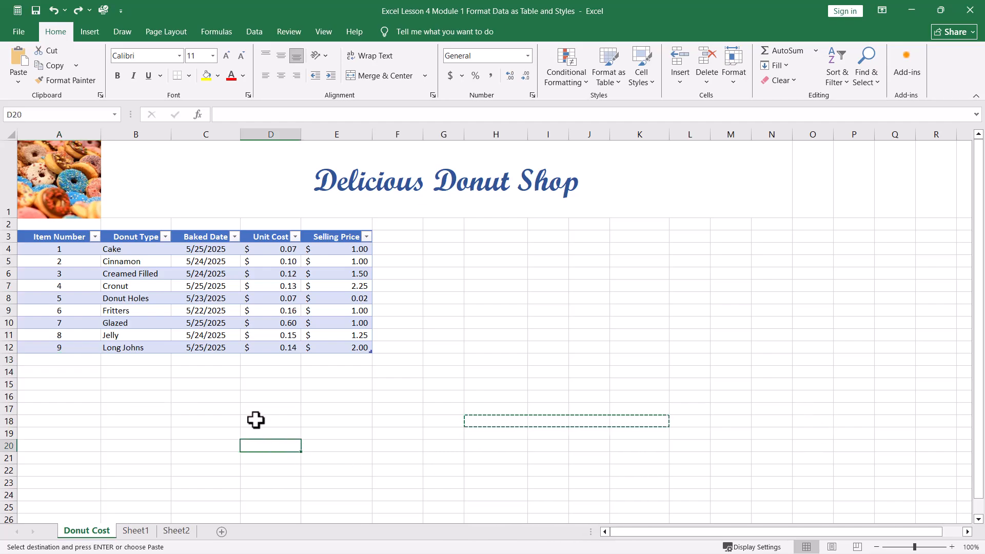
Step: Insert a table column to the left of Unit Cost and a table row above the Cake row
{"action": "left_click", "coordinate": [277, 249]}
{"action": "right_click", "coordinate": [277, 250]}
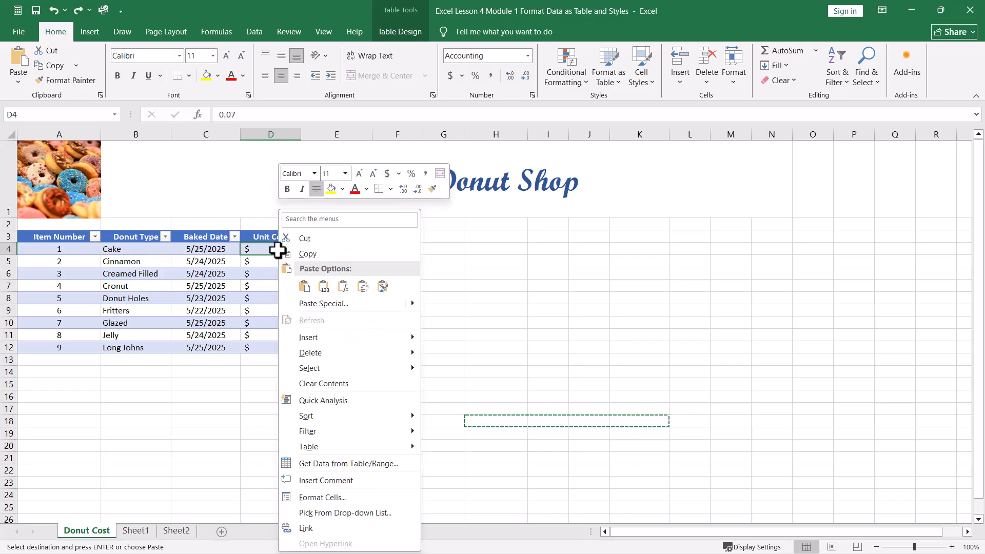
{"action": "mouse_move", "coordinate": [323, 339]}
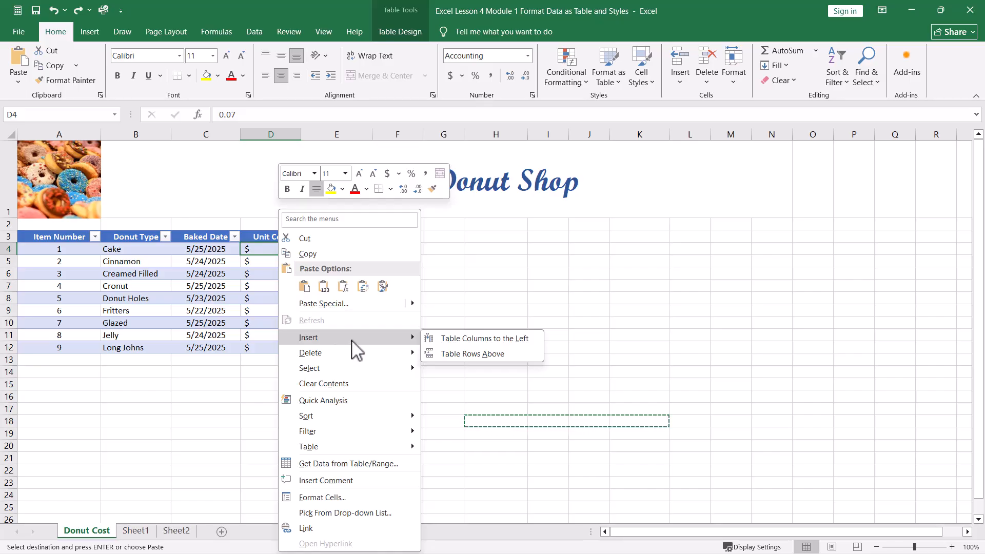
{"action": "left_click", "coordinate": [473, 340]}
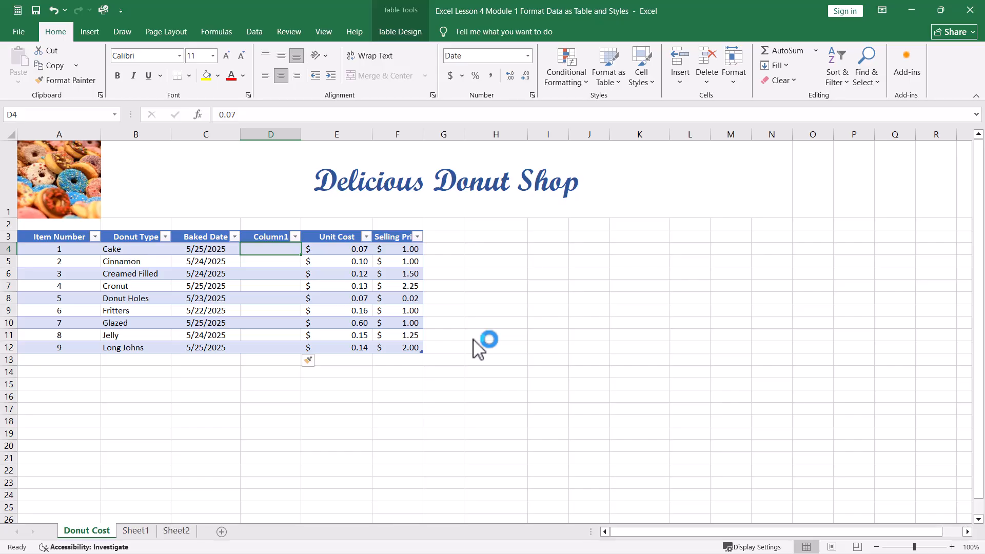
{"action": "right_click", "coordinate": [282, 248]}
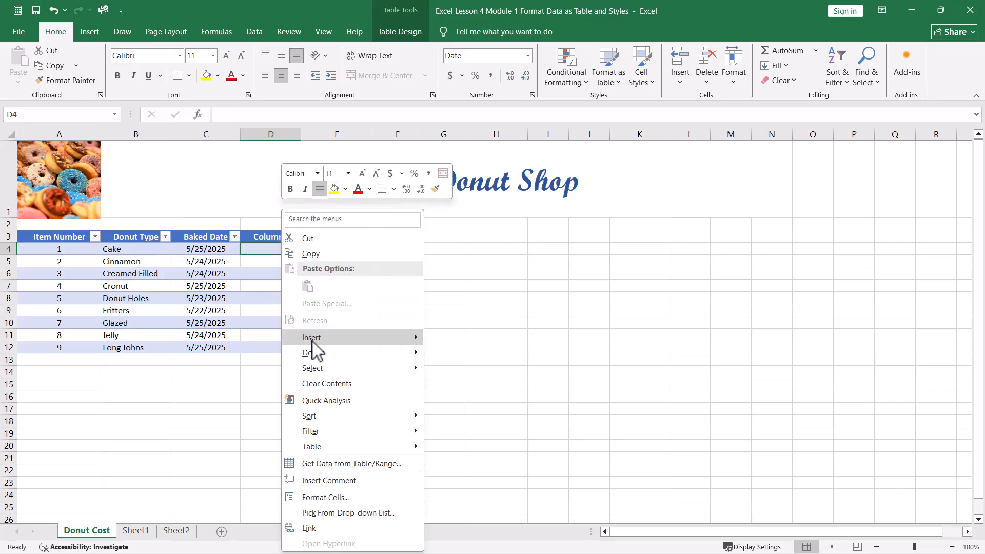
{"action": "left_click", "coordinate": [489, 355]}
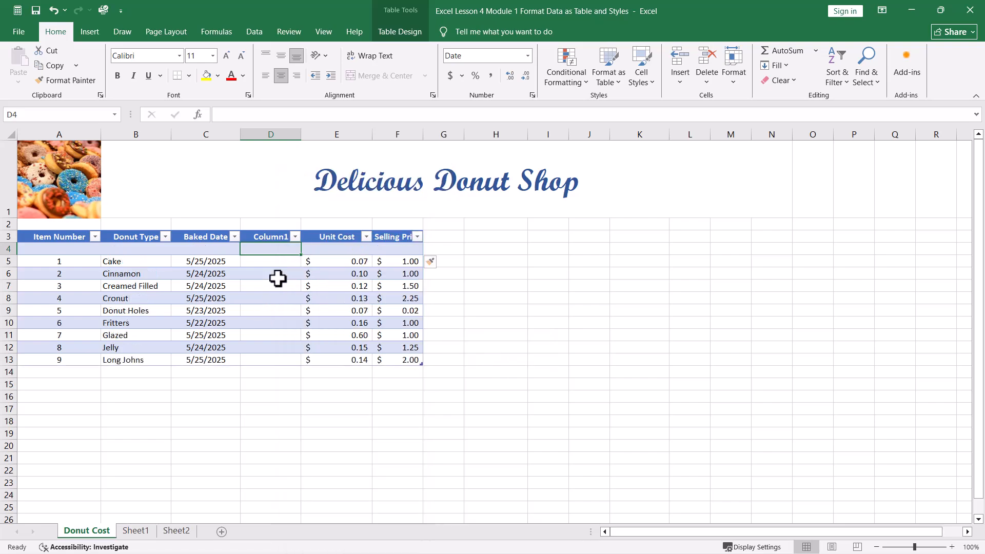
{"action": "left_click", "coordinate": [269, 263]}
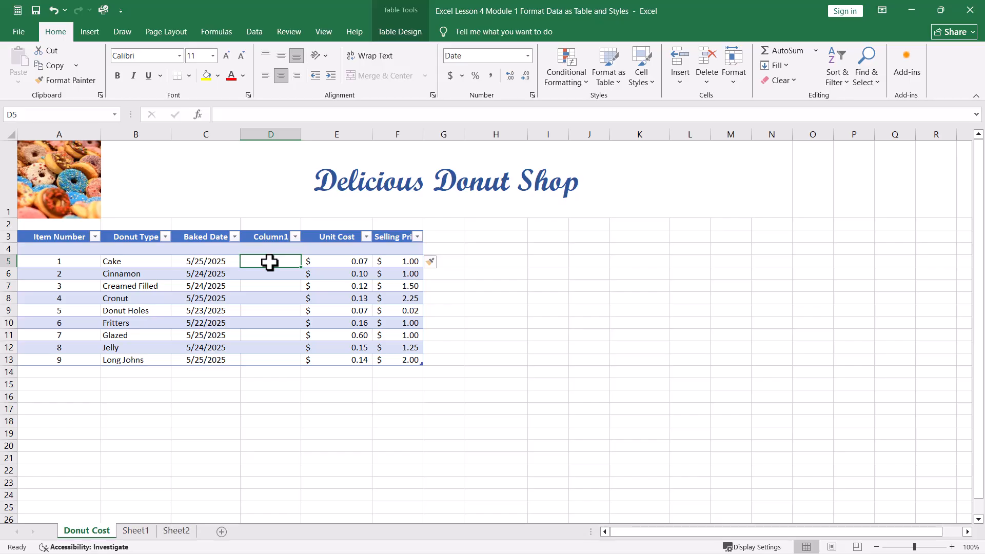
{"action": "right_click", "coordinate": [269, 262]}
{"action": "left_click", "coordinate": [301, 337]}
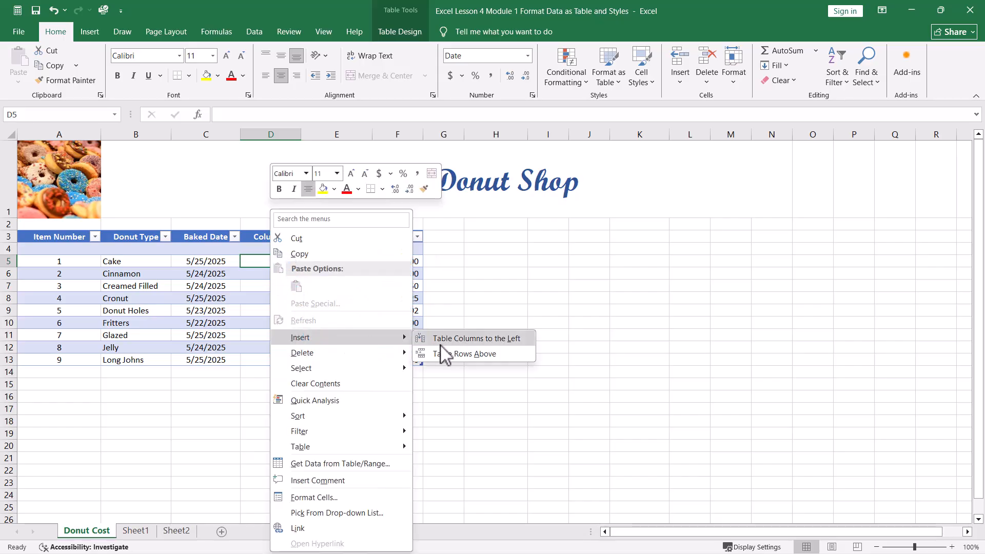
{"action": "left_click", "coordinate": [439, 359]}
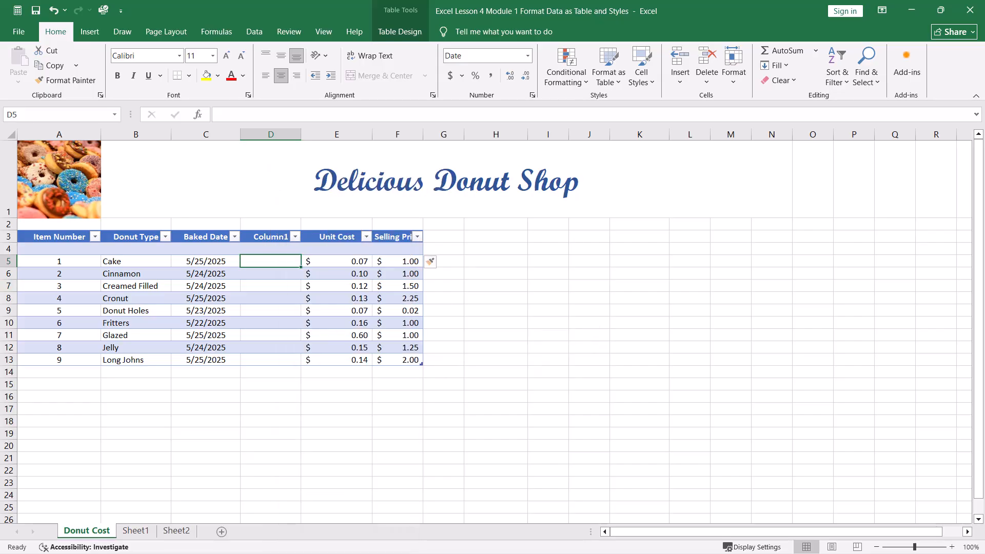
{"action": "right_click", "coordinate": [264, 263]}
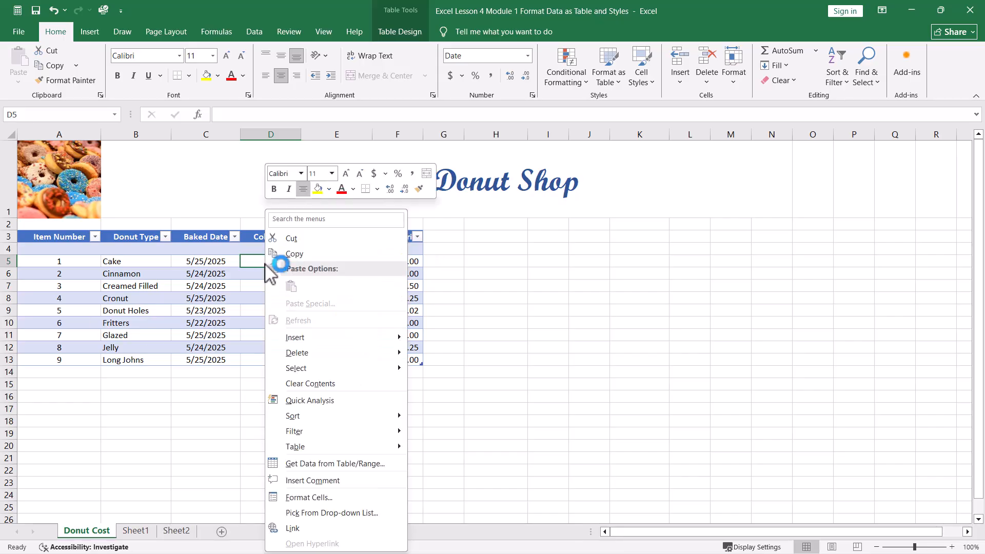
{"action": "mouse_move", "coordinate": [293, 354]}
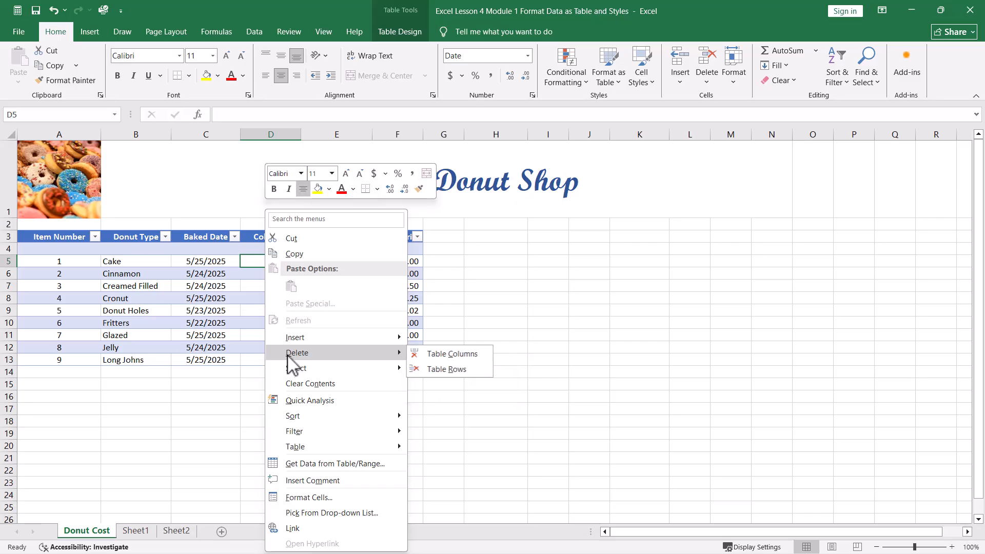
{"action": "left_click", "coordinate": [421, 354]}
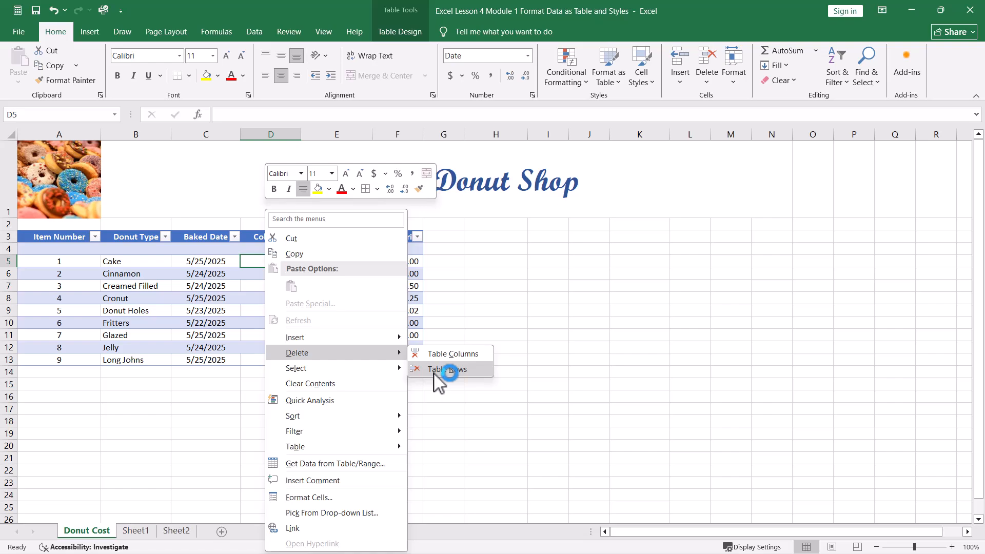
{"action": "left_click", "coordinate": [533, 321]}
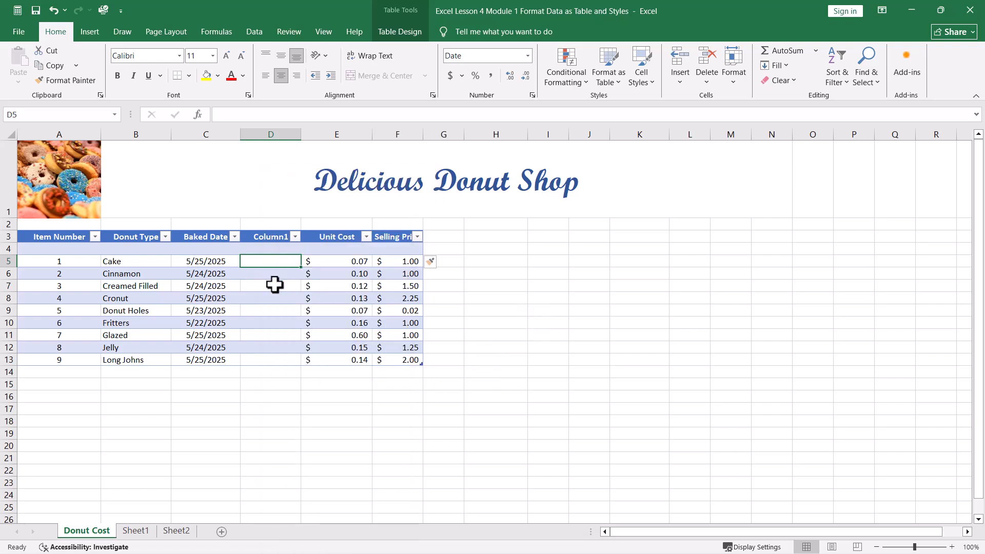
Step: Delete the blank table row above the Cake row
{"action": "left_click", "coordinate": [251, 250]}
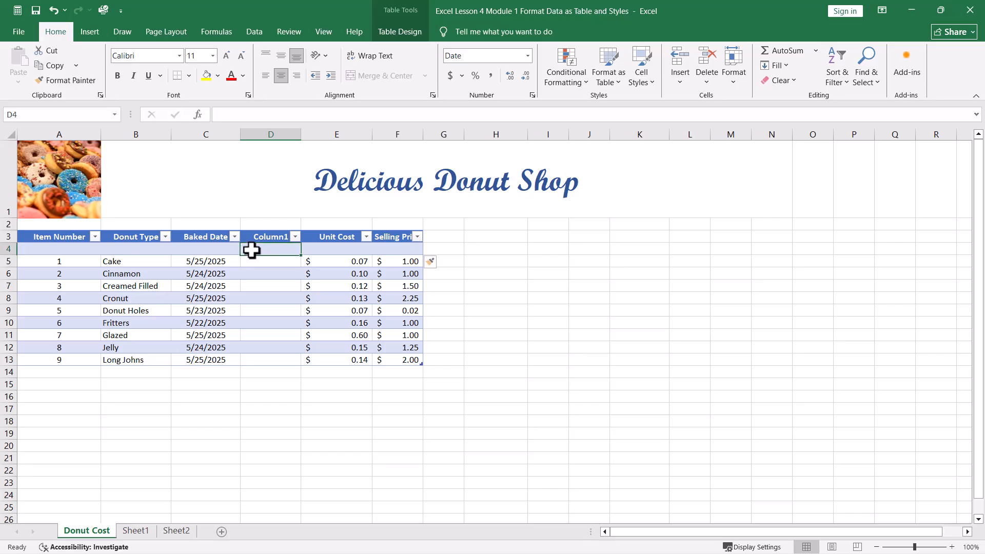
{"action": "right_click", "coordinate": [253, 251]}
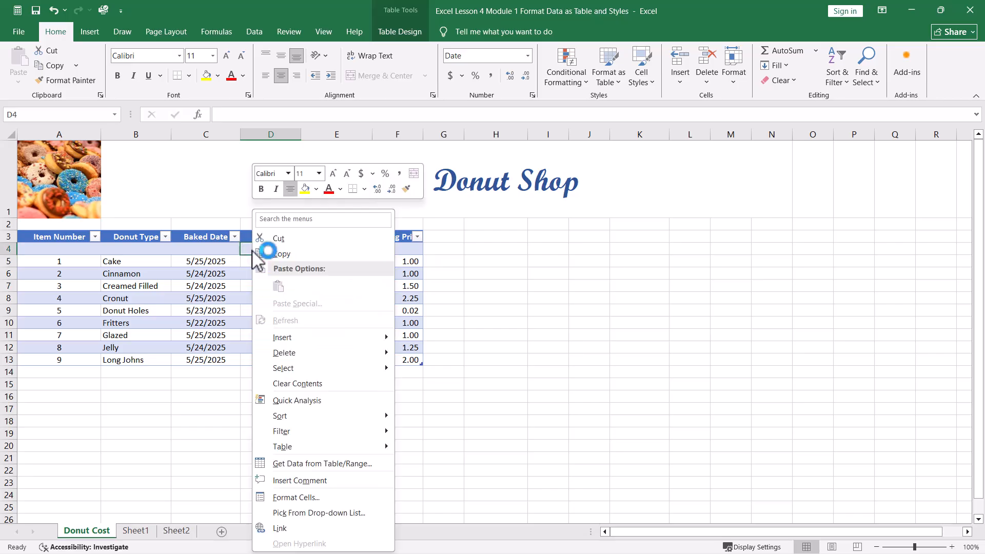
{"action": "mouse_move", "coordinate": [276, 339]}
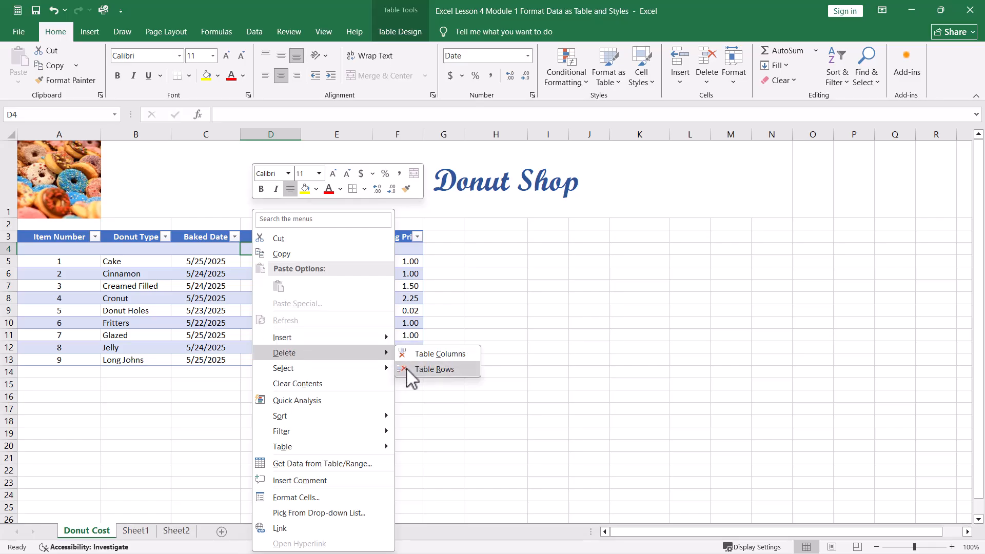
{"action": "left_click", "coordinate": [417, 371]}
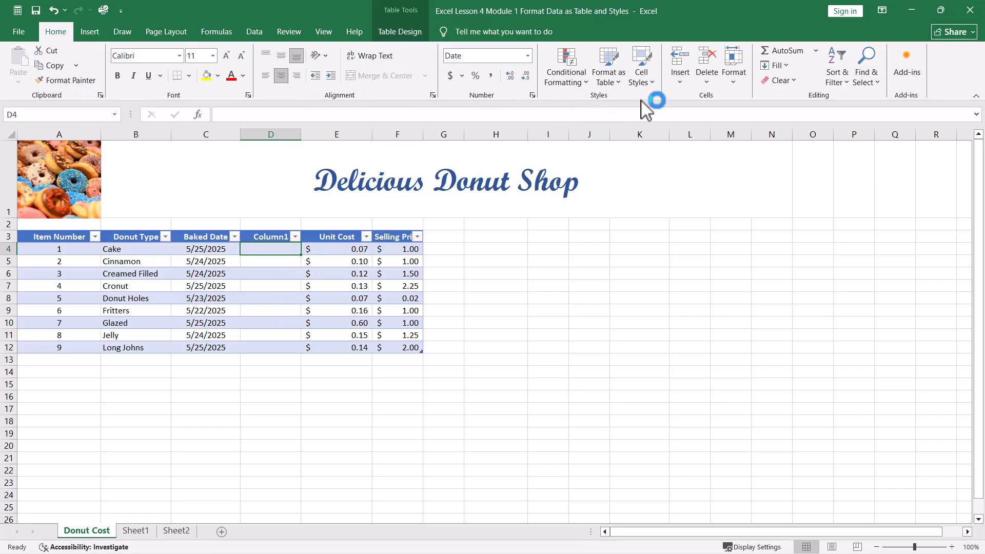
Step: Delete the empty table column between Baked Date and Unit Cost
{"action": "left_click", "coordinate": [706, 85]}
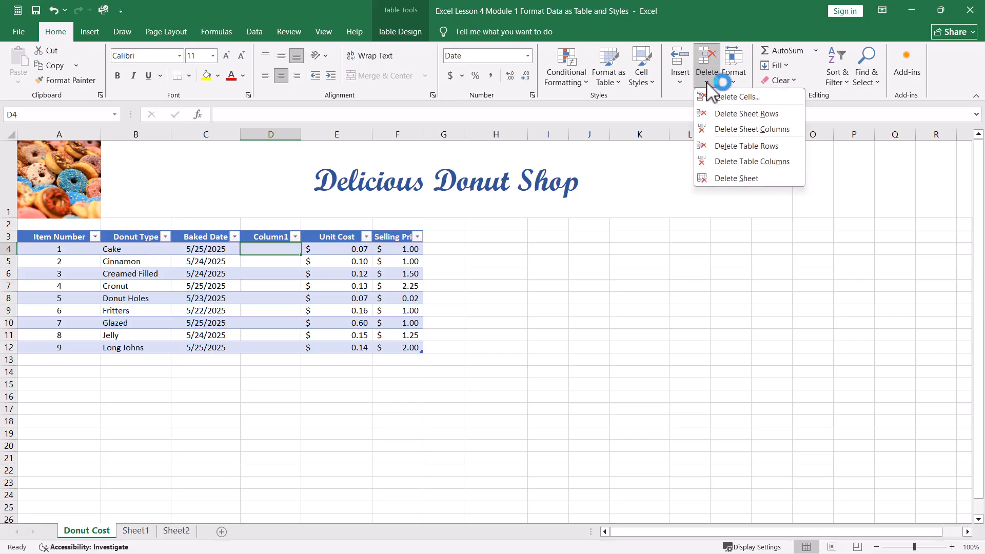
{"action": "left_click", "coordinate": [725, 130]}
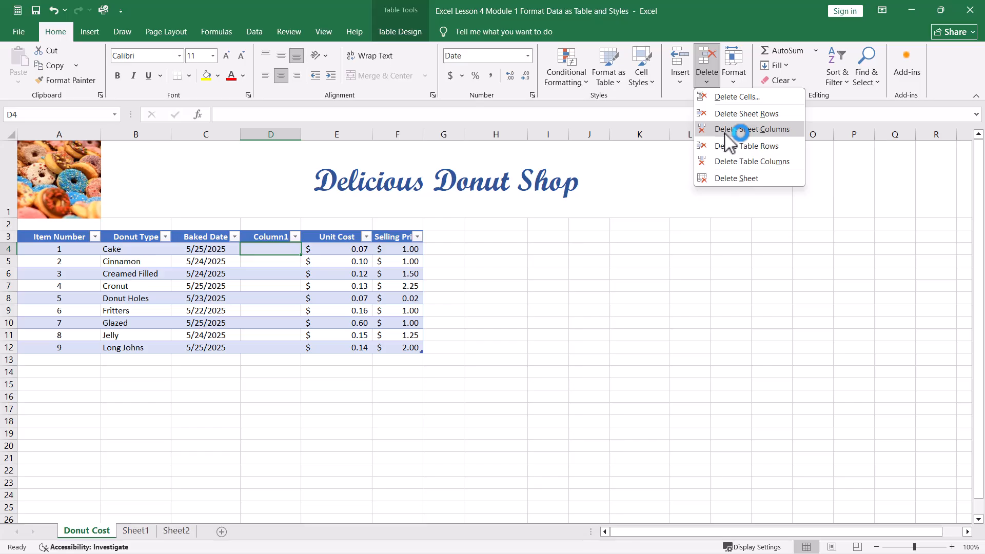
{"action": "left_click", "coordinate": [724, 162]}
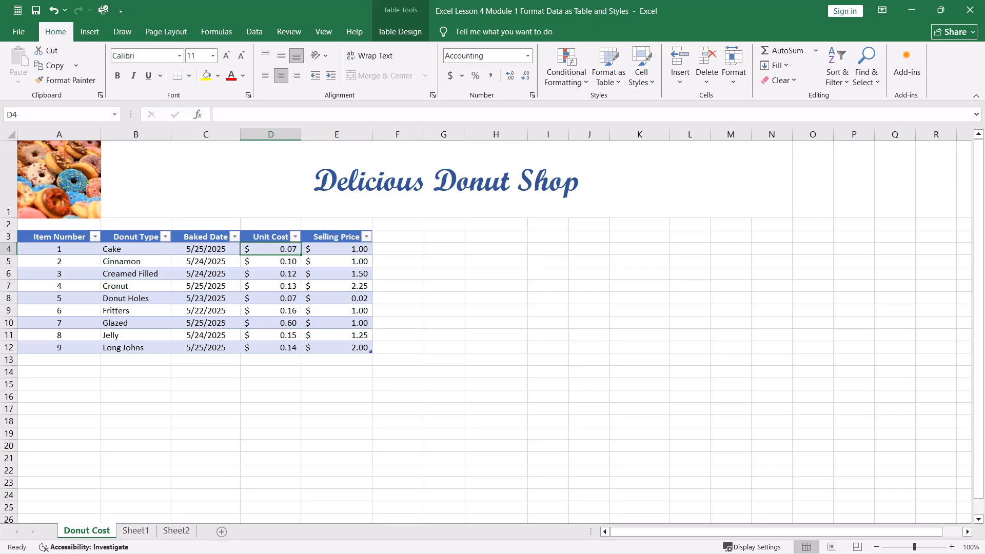
{"action": "left_click", "coordinate": [316, 408]}
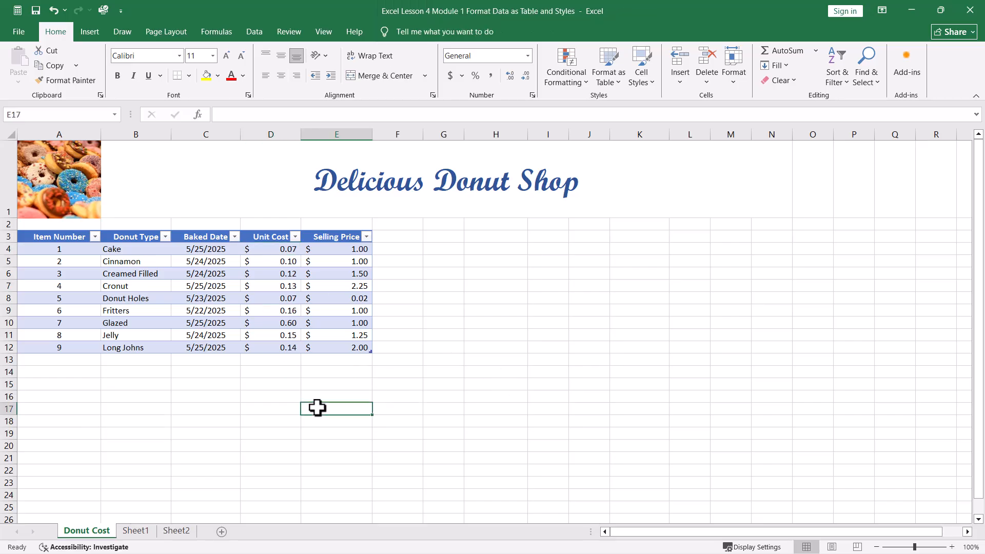
Step: Add a table column beside Selling Price by entering 400, 100 and 200 in F4 to F6
{"action": "left_click", "coordinate": [393, 250]}
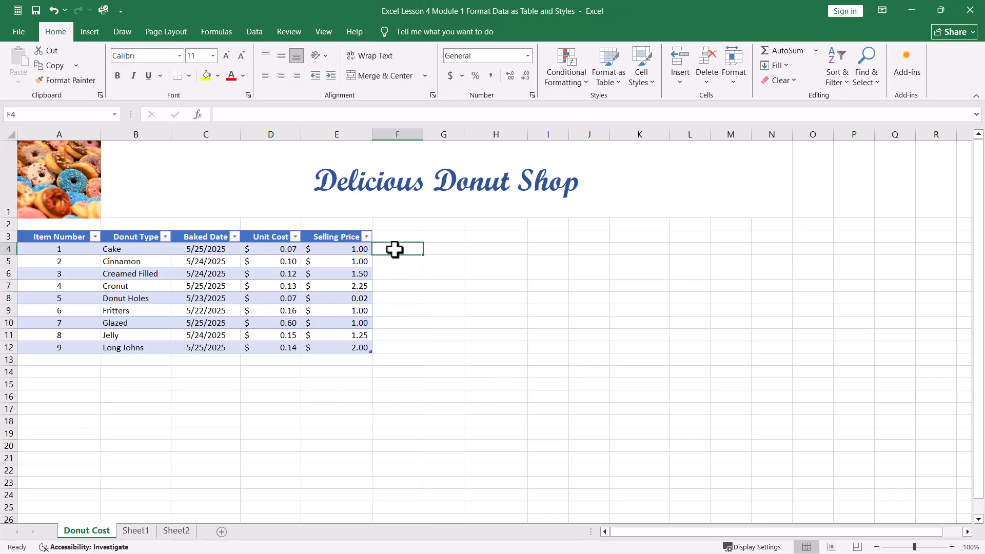
{"action": "type", "text": "400"}
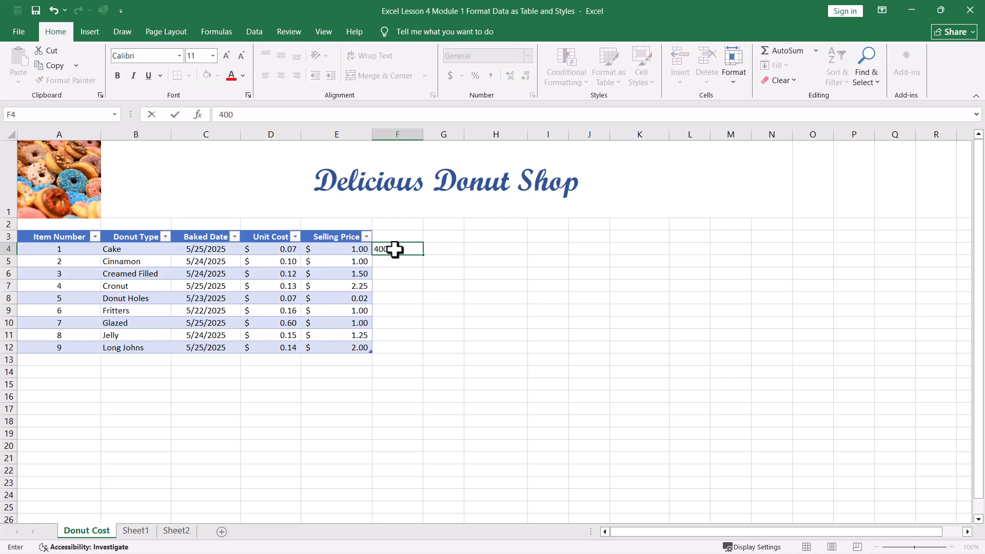
{"action": "key", "text": "Return"}
{"action": "type", "text": "100"}
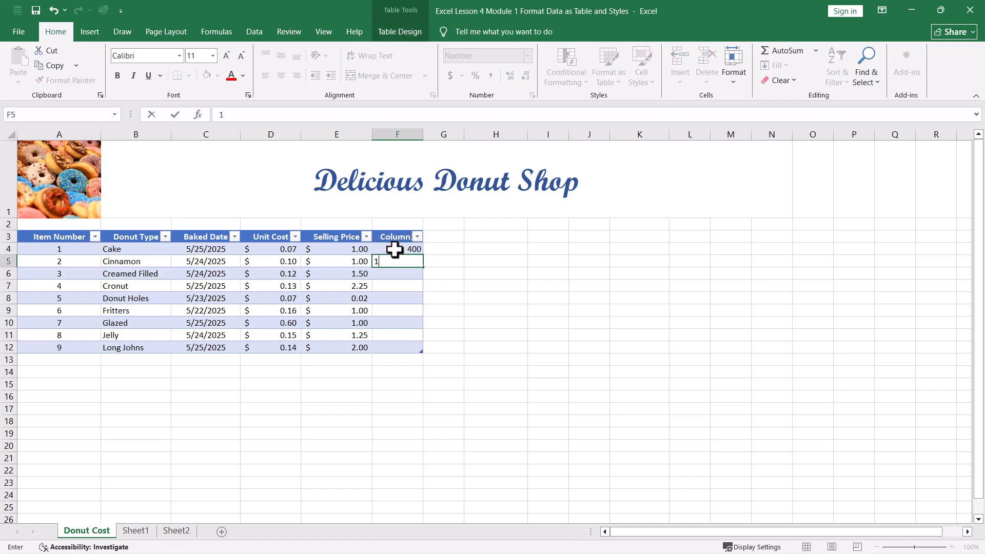
{"action": "key", "text": "Return"}
{"action": "type", "text": "200"}
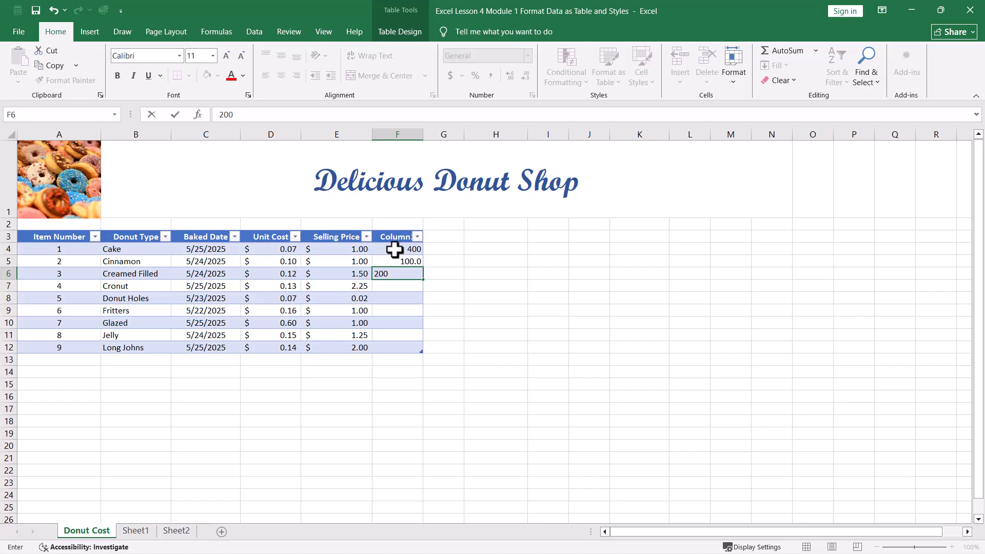
{"action": "left_click", "coordinate": [334, 455]}
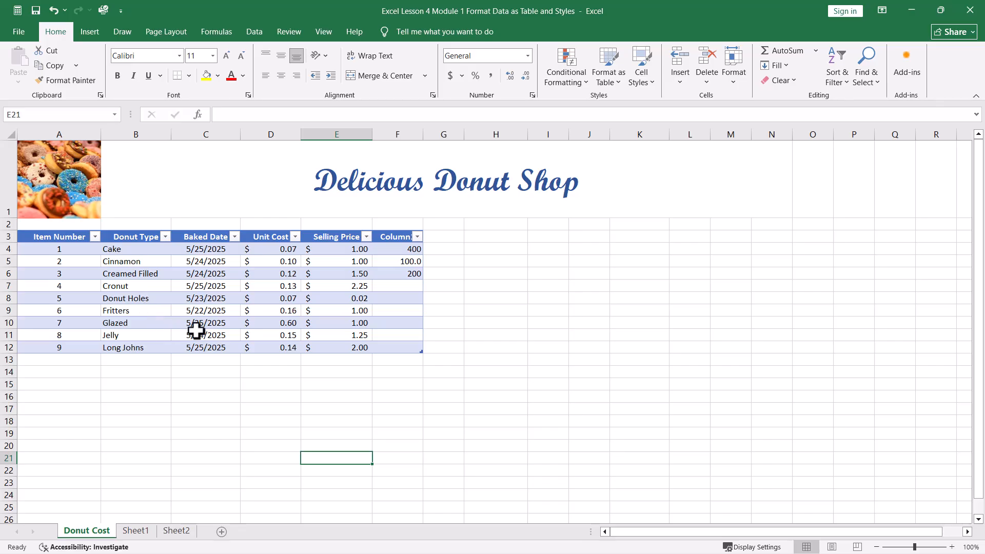
Step: Turn on the Total Row for the donut table
{"action": "left_click", "coordinate": [343, 288]}
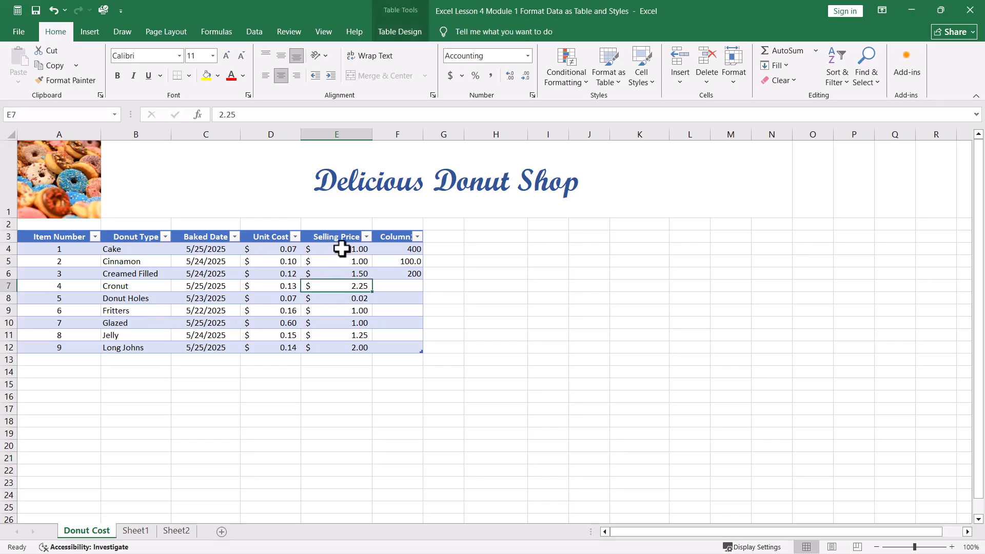
{"action": "left_click", "coordinate": [401, 34]}
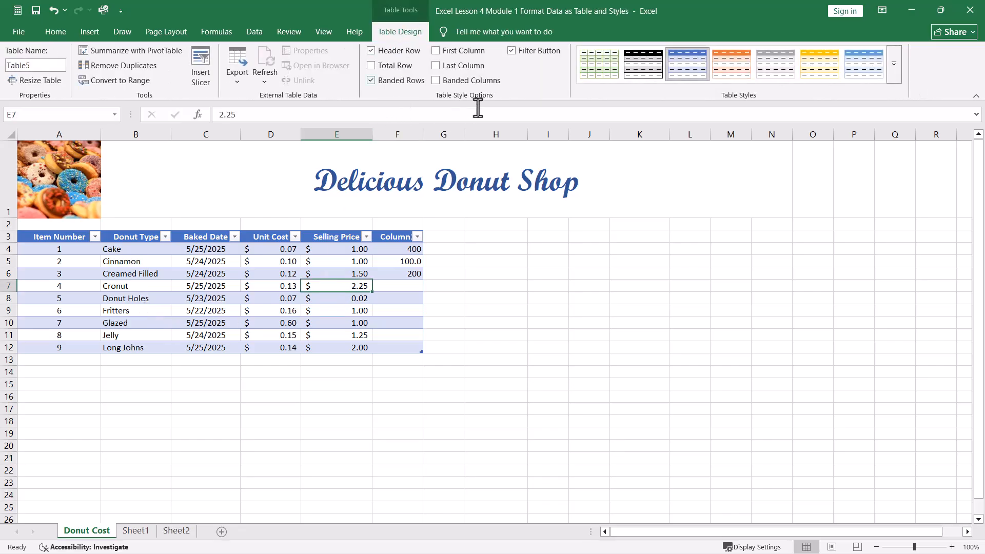
{"action": "left_click", "coordinate": [372, 66]}
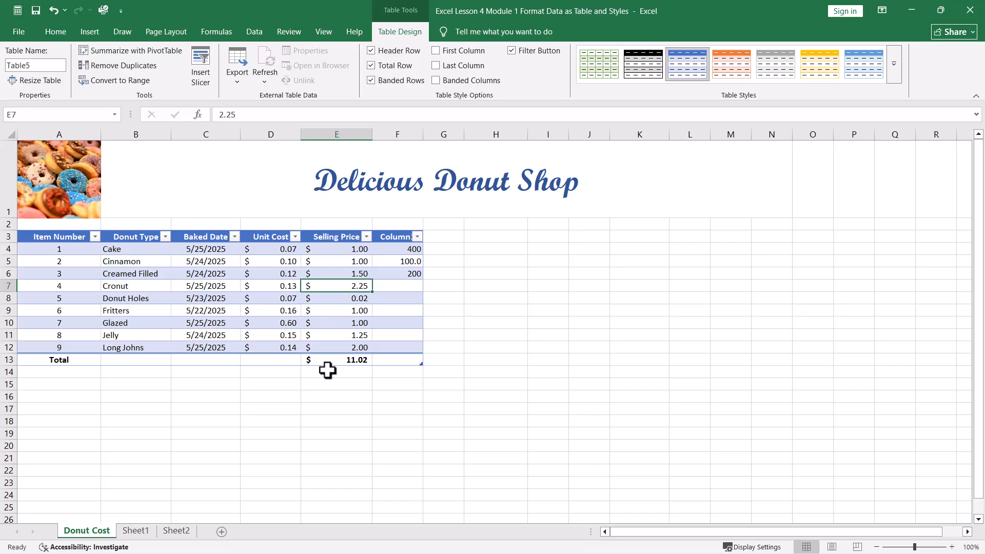
{"action": "key", "text": "ctrl+a"}
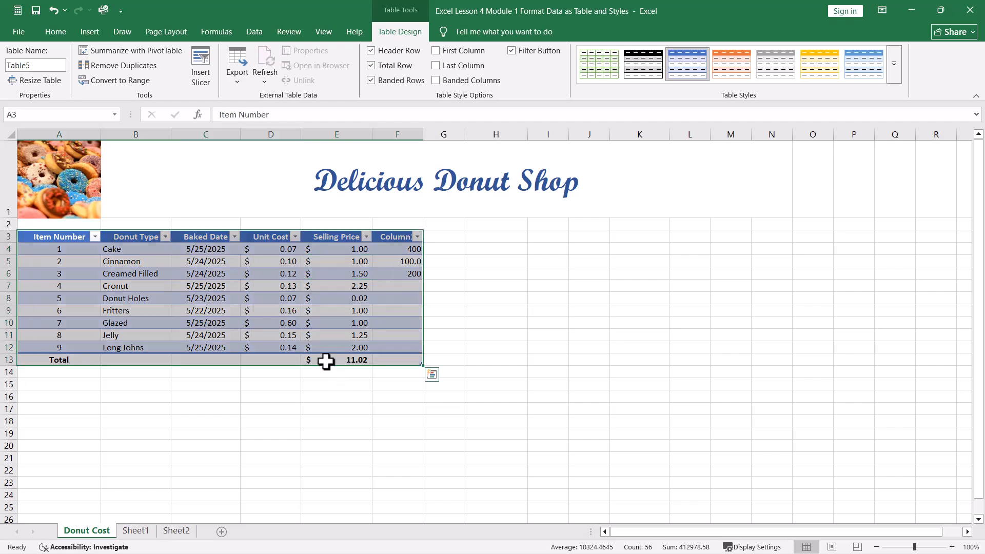
{"action": "left_click", "coordinate": [590, 333]}
Step: Examine the summary functions available for the Selling Price total, including the additional functions in the Insert Function dialog
{"action": "left_click", "coordinate": [354, 359]}
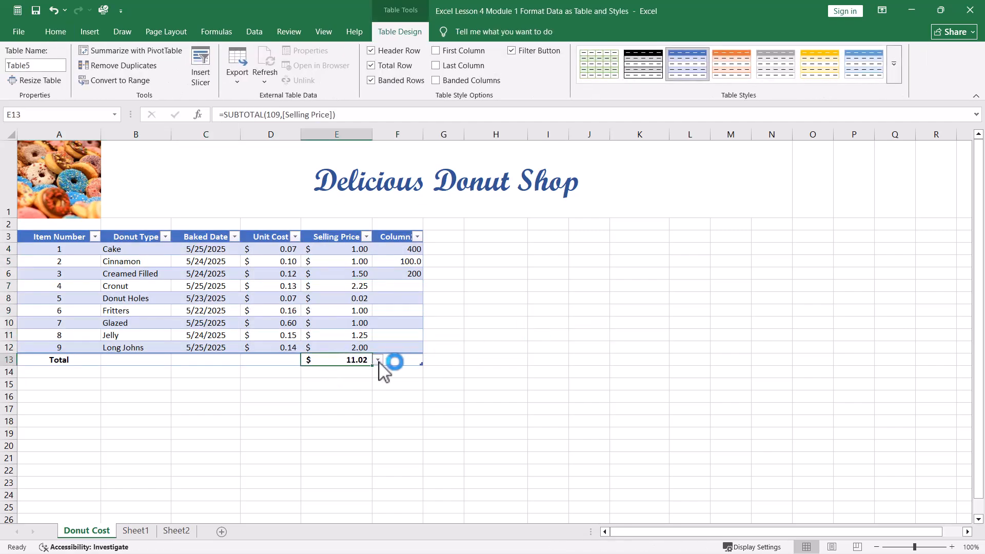
{"action": "left_click", "coordinate": [378, 361]}
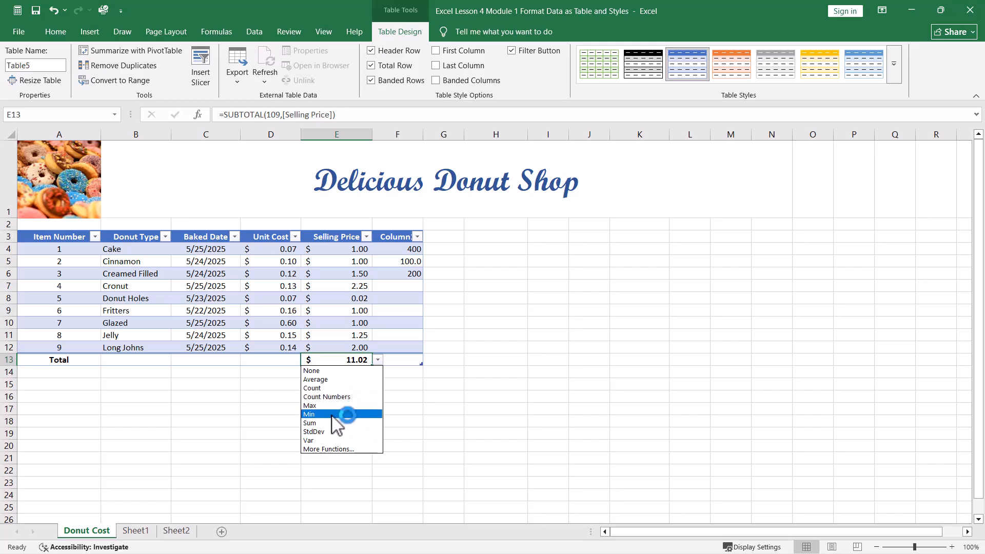
{"action": "left_click", "coordinate": [336, 450]}
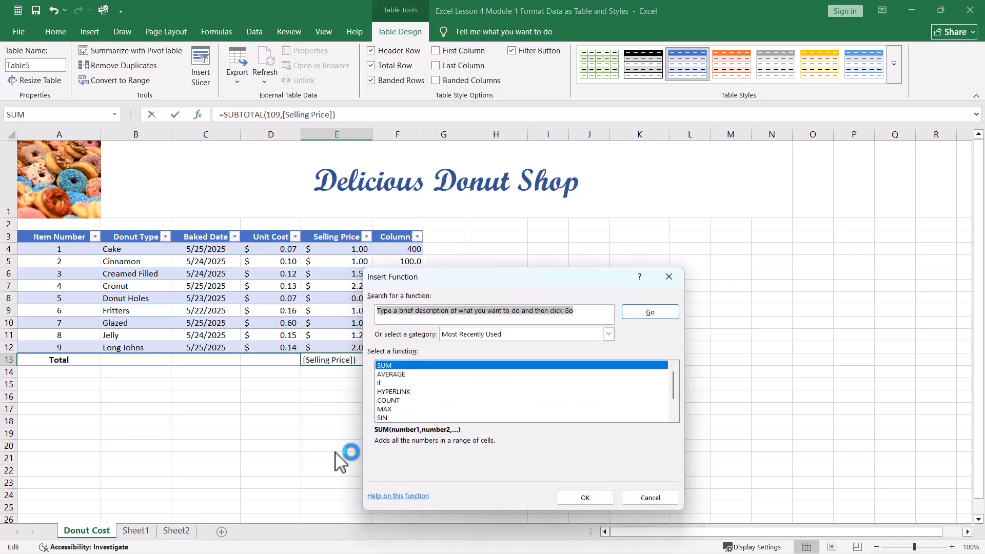
{"action": "left_click", "coordinate": [668, 277]}
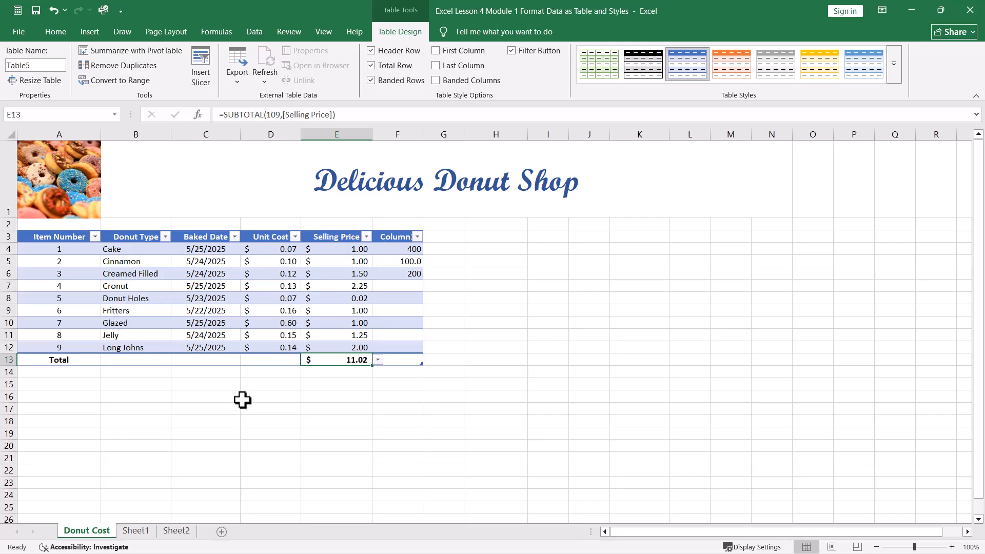
{"action": "left_click", "coordinate": [430, 407]}
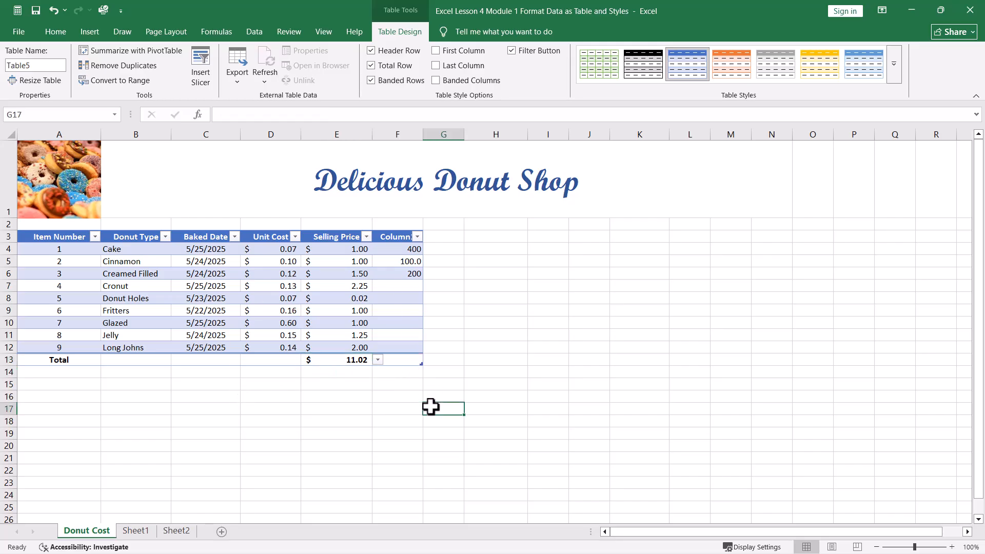
Step: Set the total row cell F13 of the added last column to Sum
{"action": "left_click", "coordinate": [399, 362]}
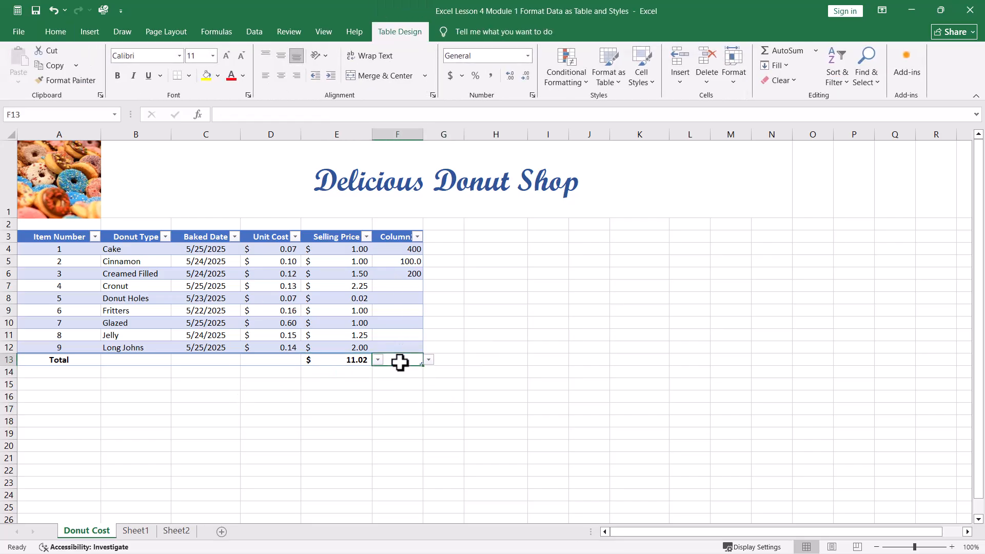
{"action": "left_click", "coordinate": [429, 360]}
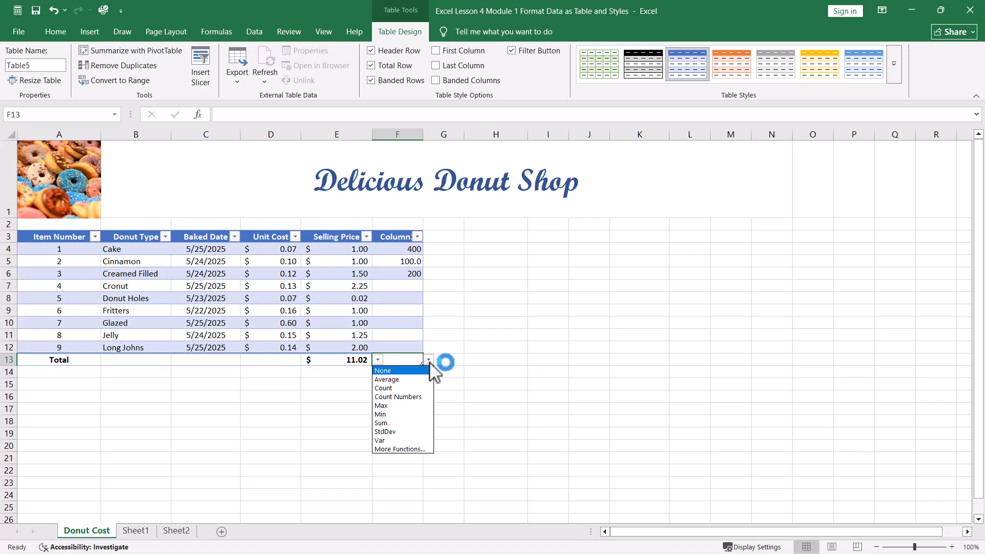
{"action": "left_click", "coordinate": [400, 424]}
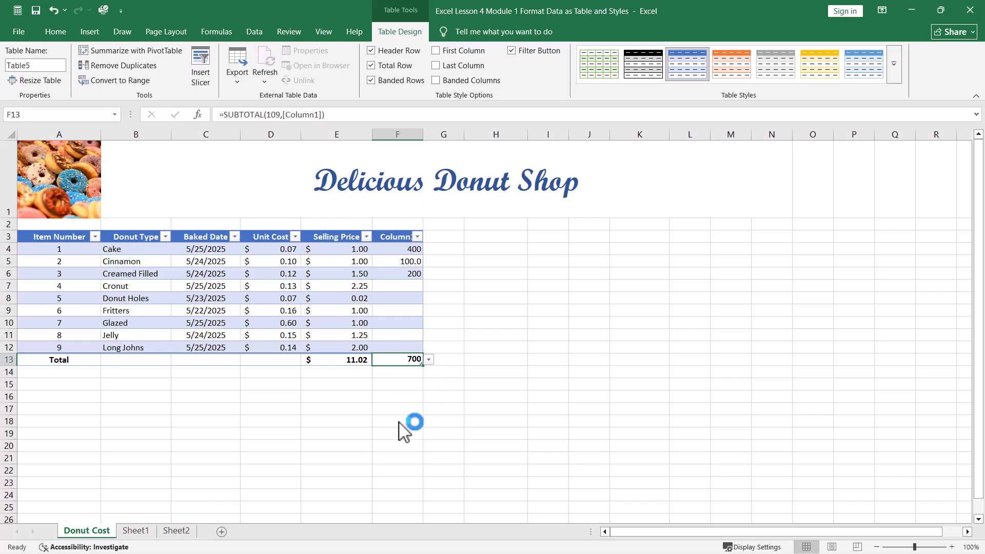
Step: Set the total row cell under Donut Type to Count
{"action": "left_click", "coordinate": [260, 361]}
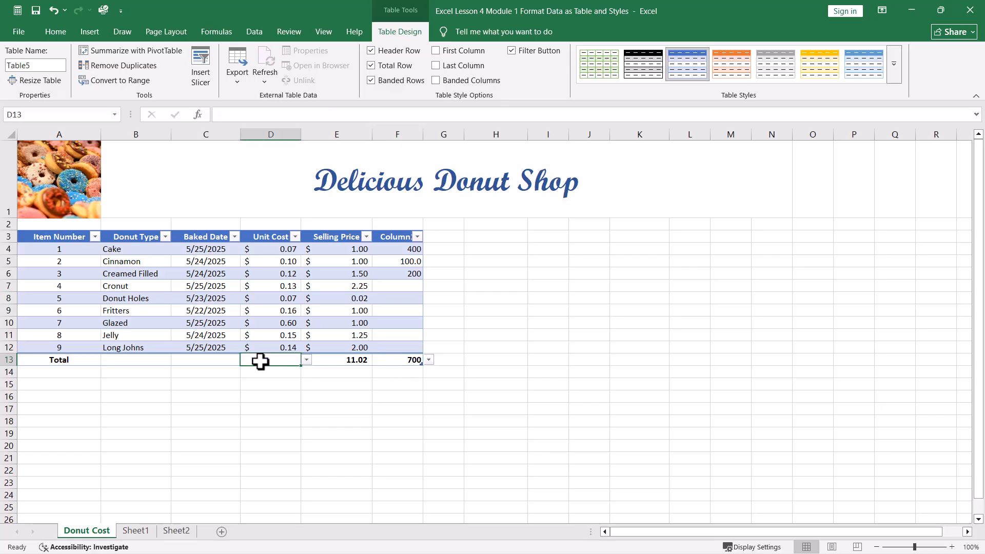
{"action": "left_click", "coordinate": [136, 365]}
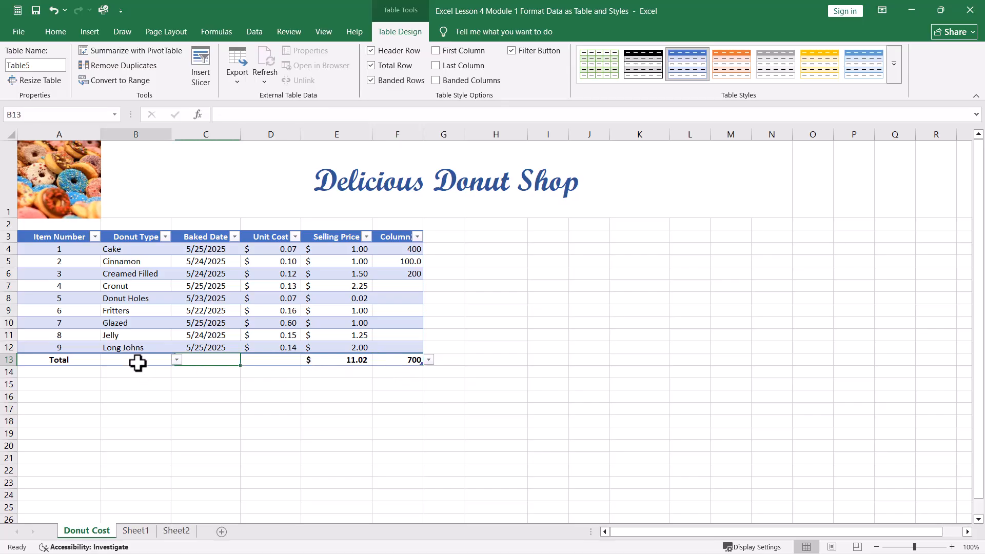
{"action": "left_click", "coordinate": [176, 360]}
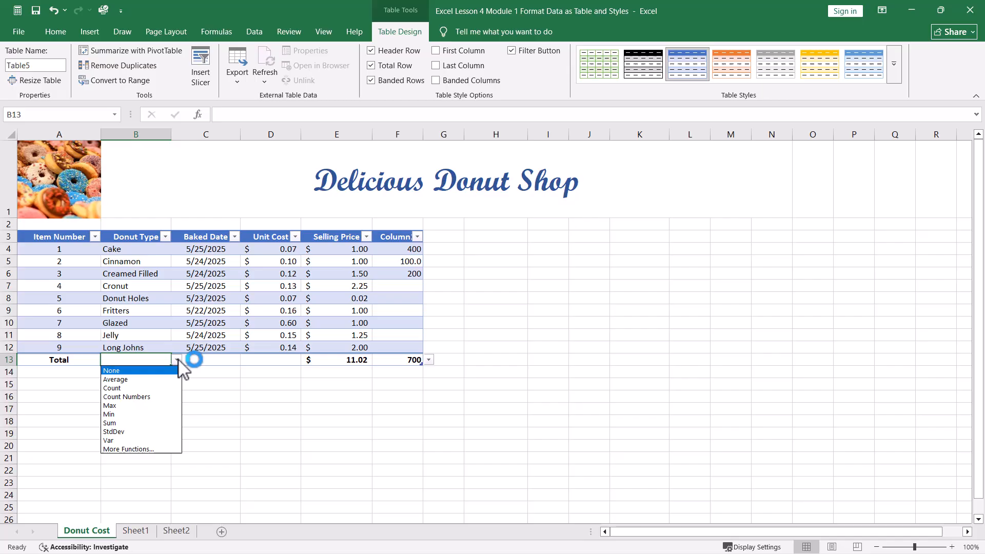
{"action": "left_click", "coordinate": [148, 389]}
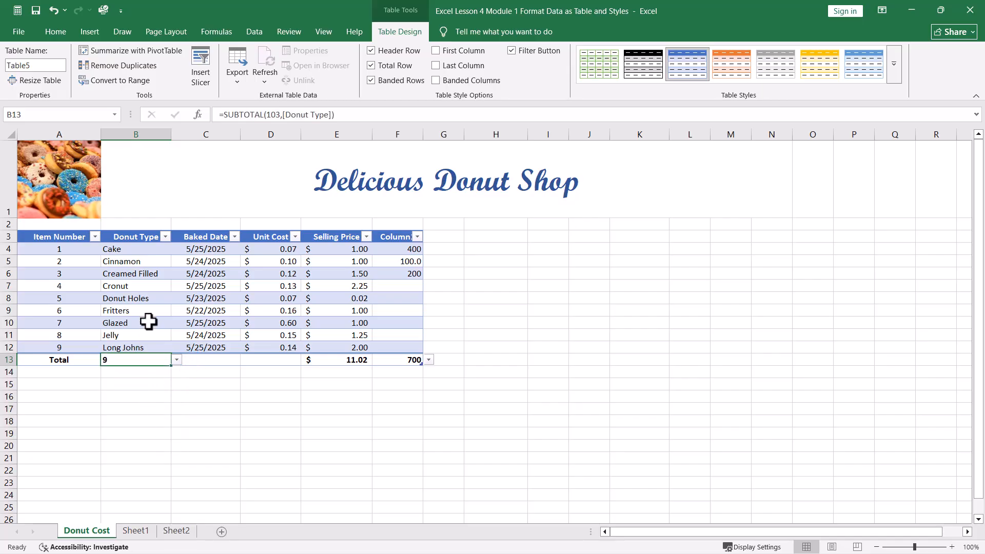
Step: Examine the summary functions offered for the total row cell under Baked Date, leaving the cell without a function
{"action": "left_click", "coordinate": [205, 359]}
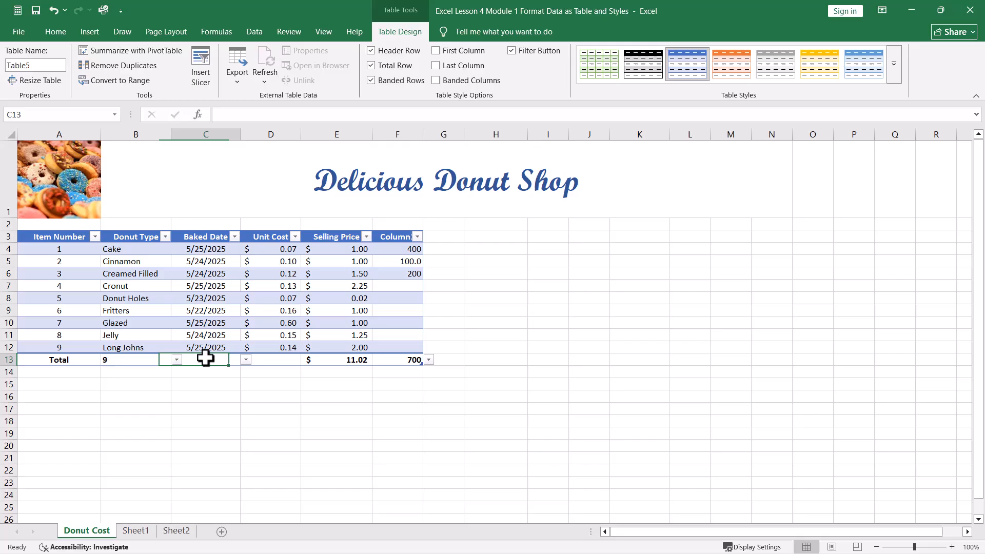
{"action": "left_click", "coordinate": [247, 360]}
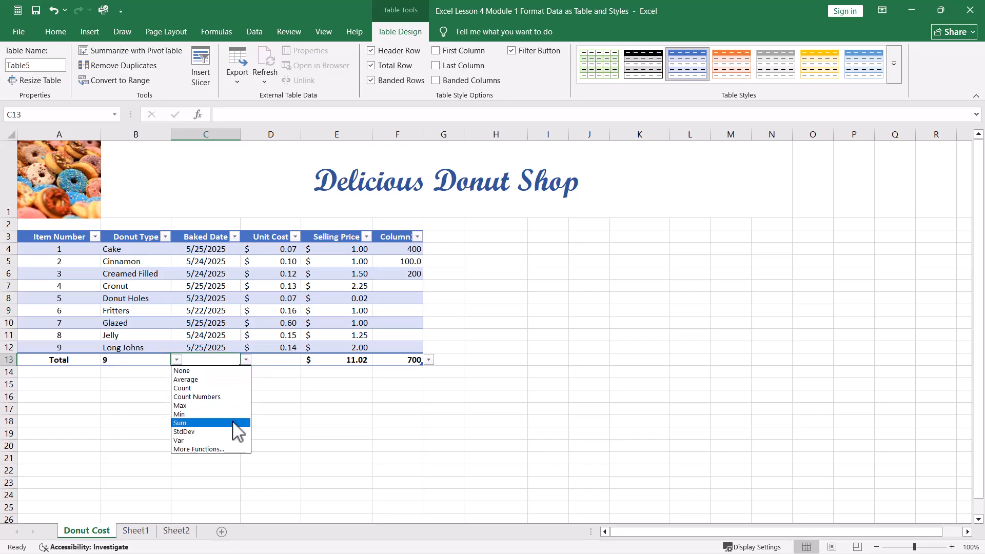
{"action": "left_click", "coordinate": [221, 388]}
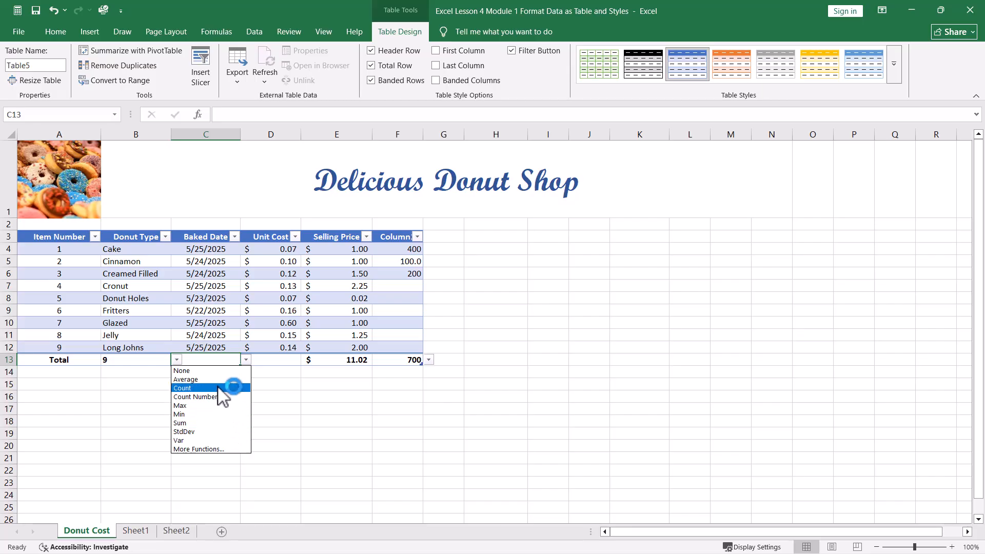
{"action": "left_click", "coordinate": [286, 370]}
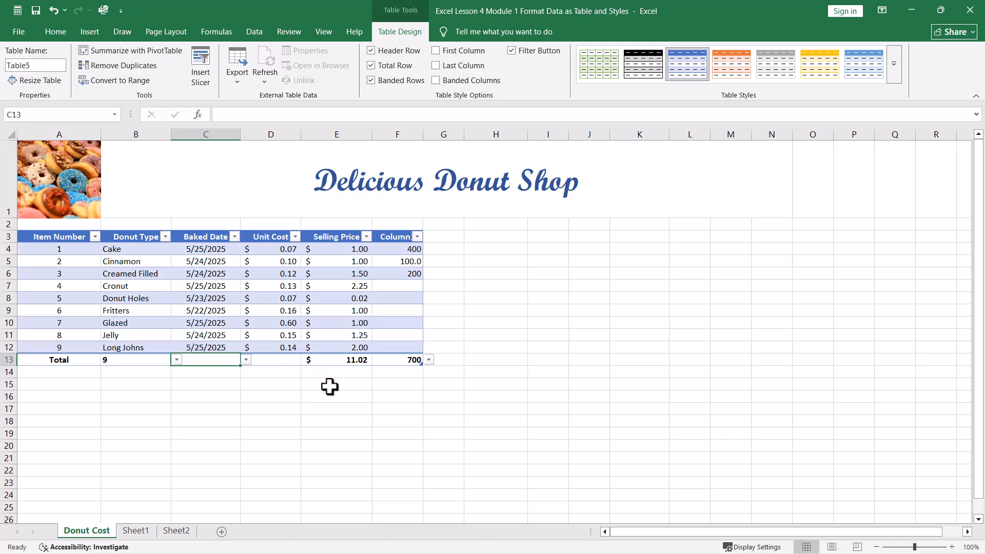
{"action": "left_click", "coordinate": [314, 394]}
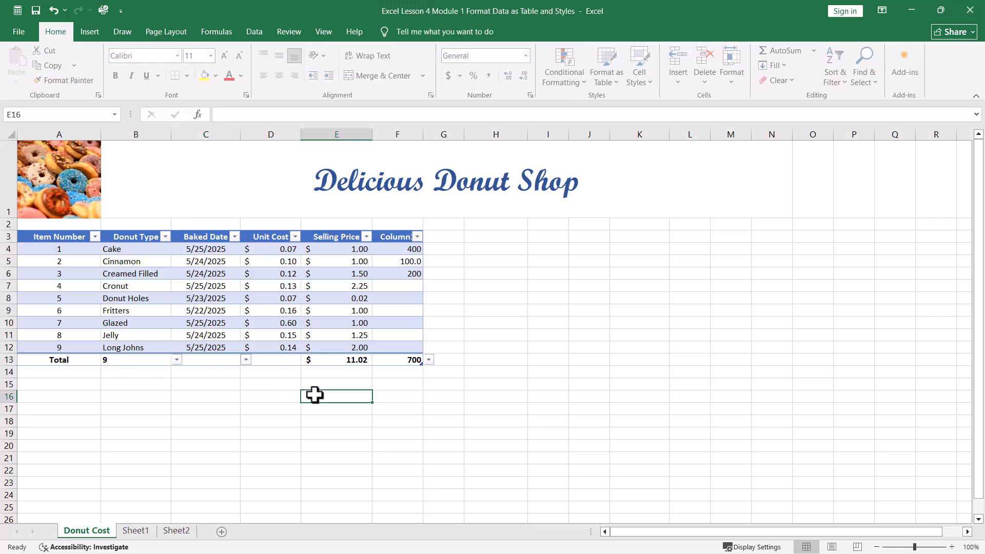
Step: Turn the donut table's Total Row off and back on
{"action": "left_click", "coordinate": [316, 285]}
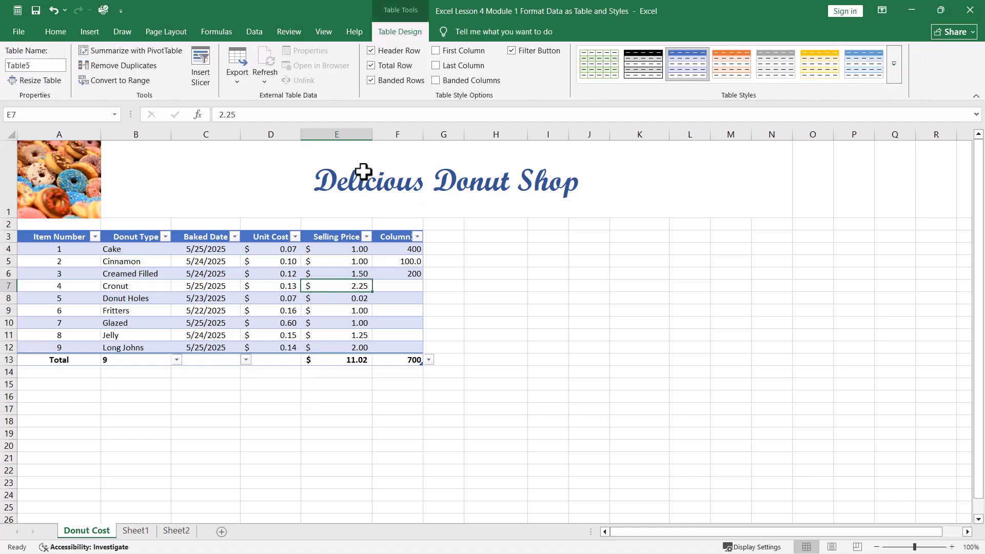
{"action": "left_click", "coordinate": [371, 66]}
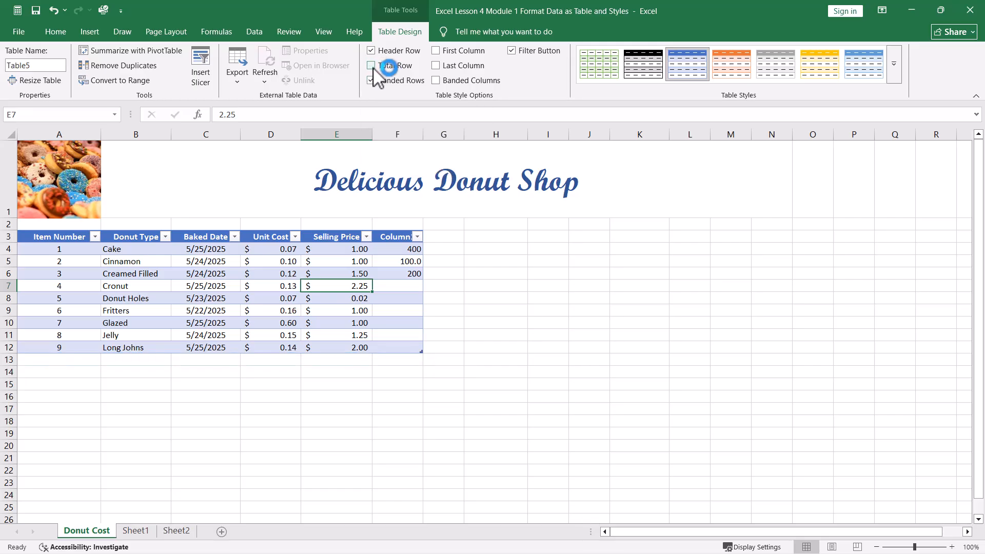
{"action": "left_click", "coordinate": [371, 65]}
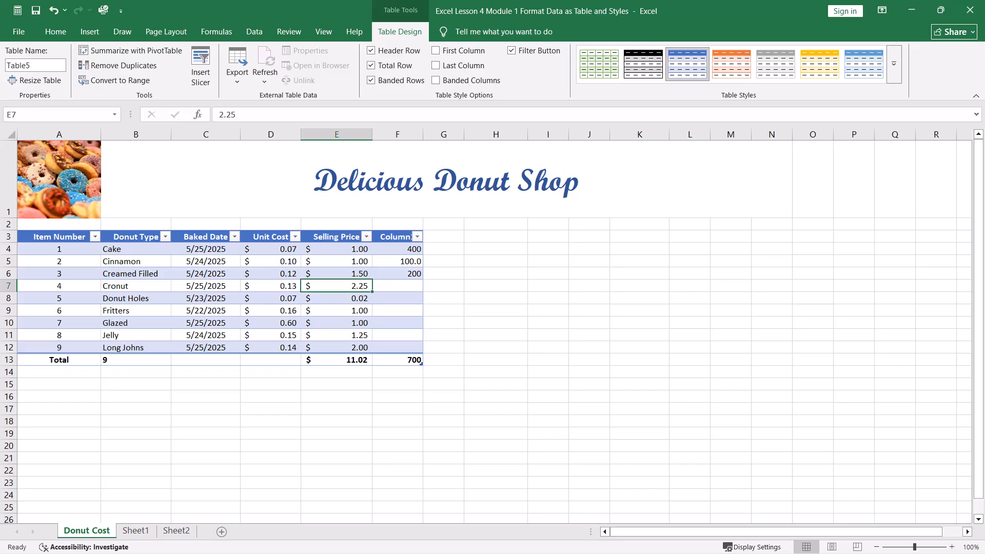
{"action": "left_click", "coordinate": [589, 311]}
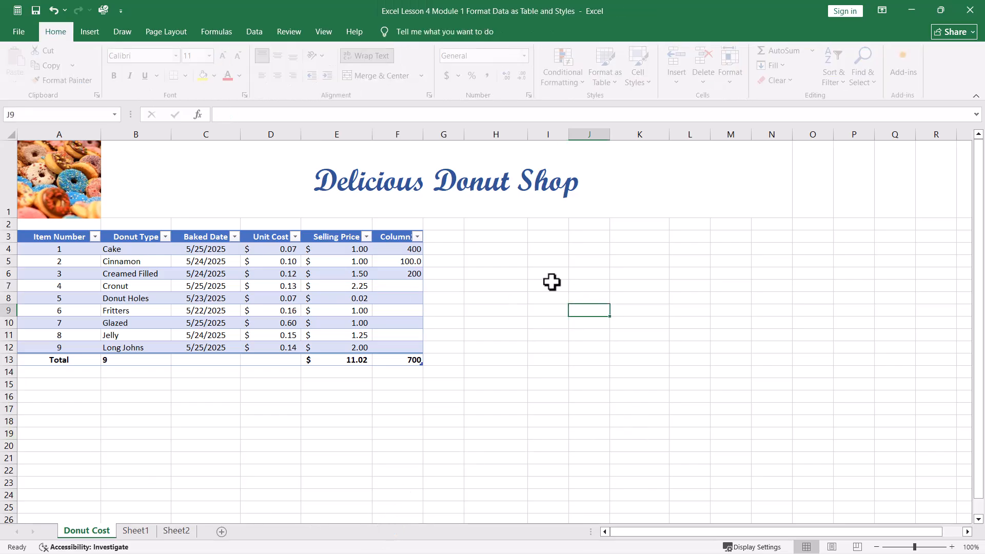
Step: Create a new blank workbook, and close it to return to the donut shop workbook
{"action": "left_click", "coordinate": [20, 32]}
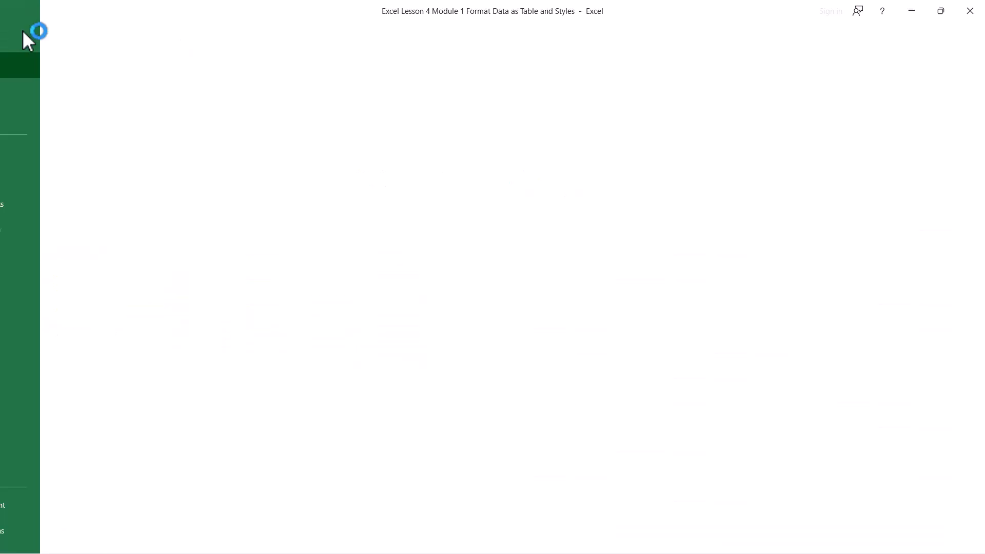
{"action": "left_click", "coordinate": [154, 128]}
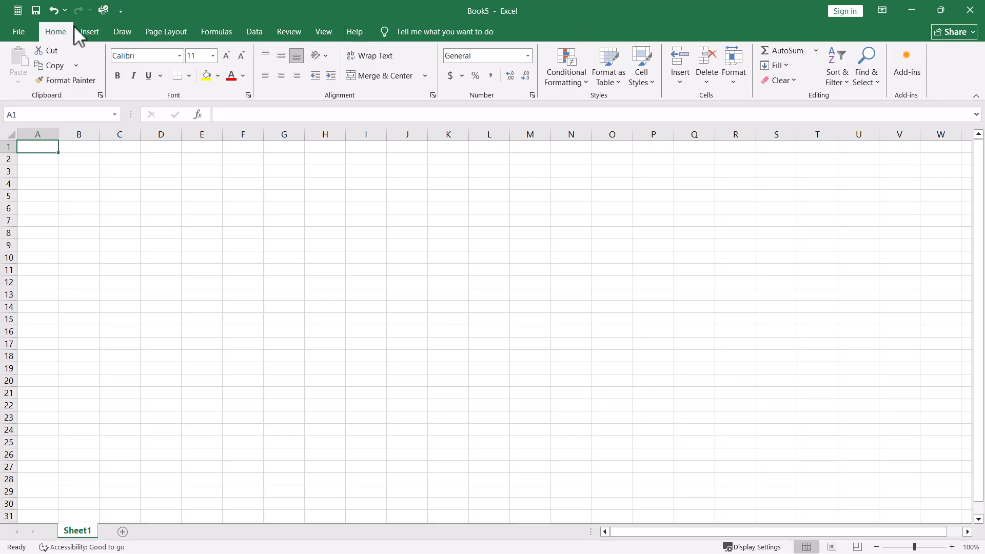
{"action": "left_click", "coordinate": [969, 10]}
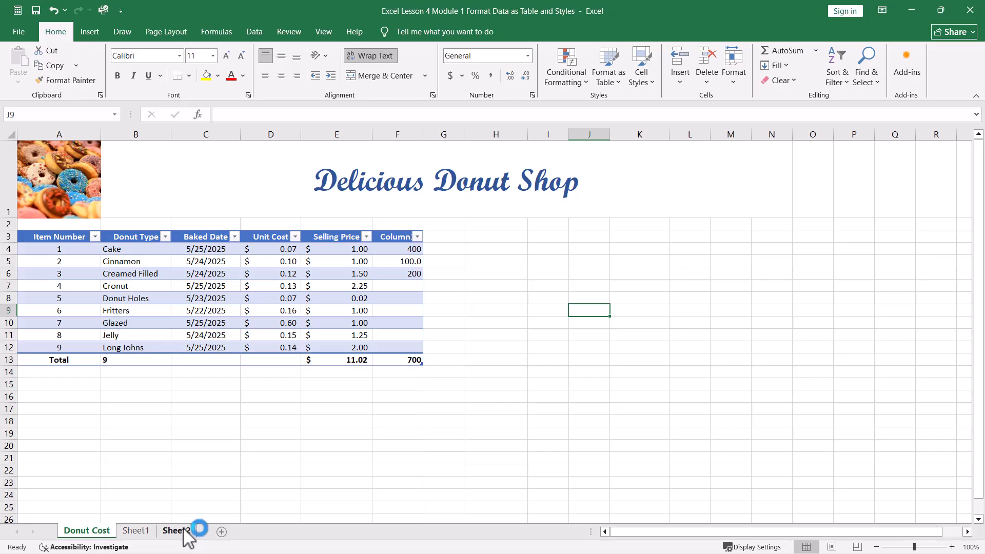
Step: Rename the donut table as Donut_Cost
{"action": "left_click", "coordinate": [316, 287]}
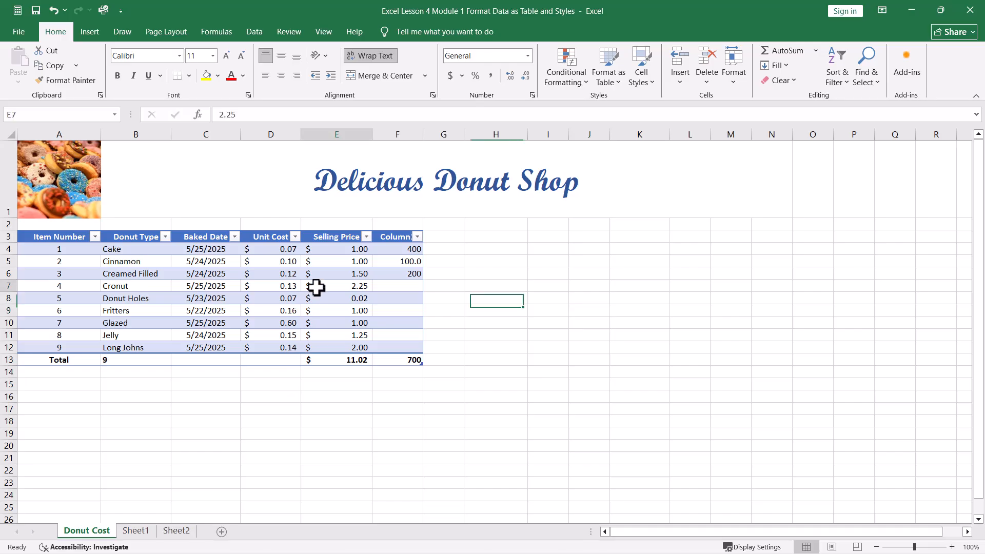
{"action": "left_click", "coordinate": [399, 32]}
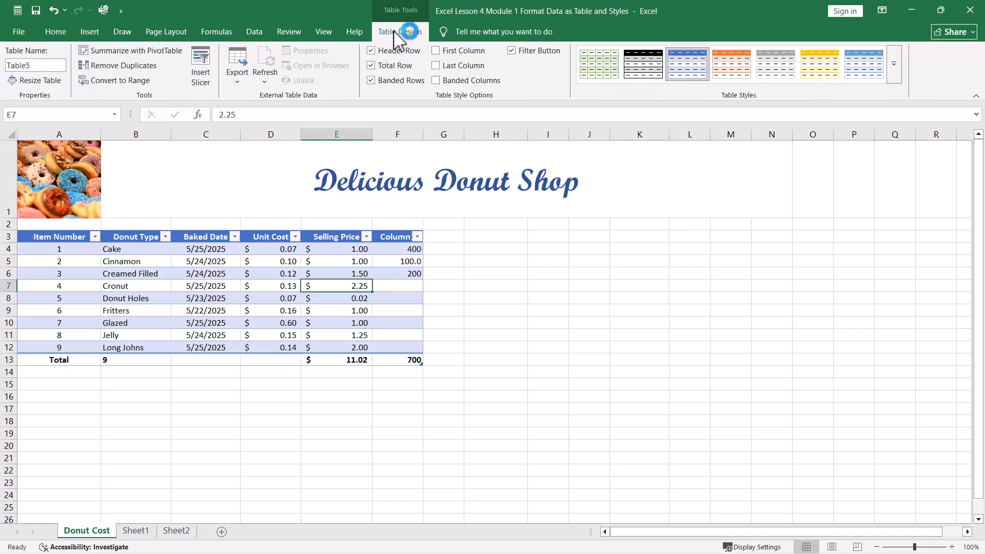
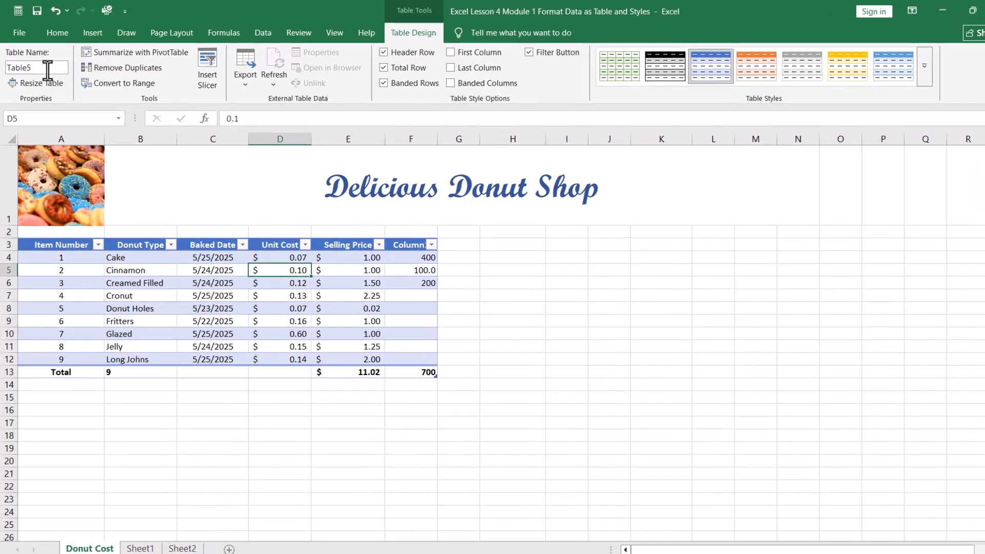
{"action": "left_click", "coordinate": [51, 65]}
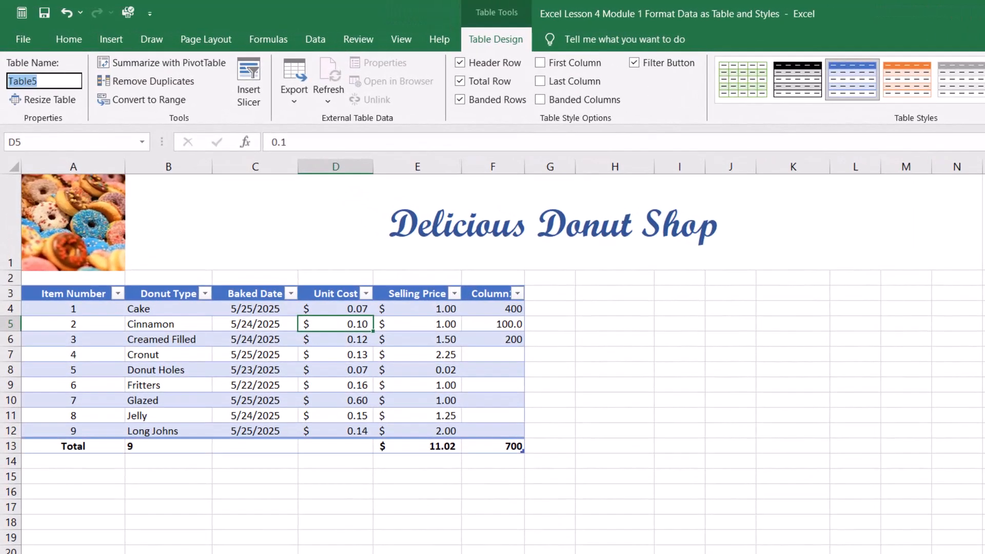
{"action": "type", "text": "Donut_Cost"}
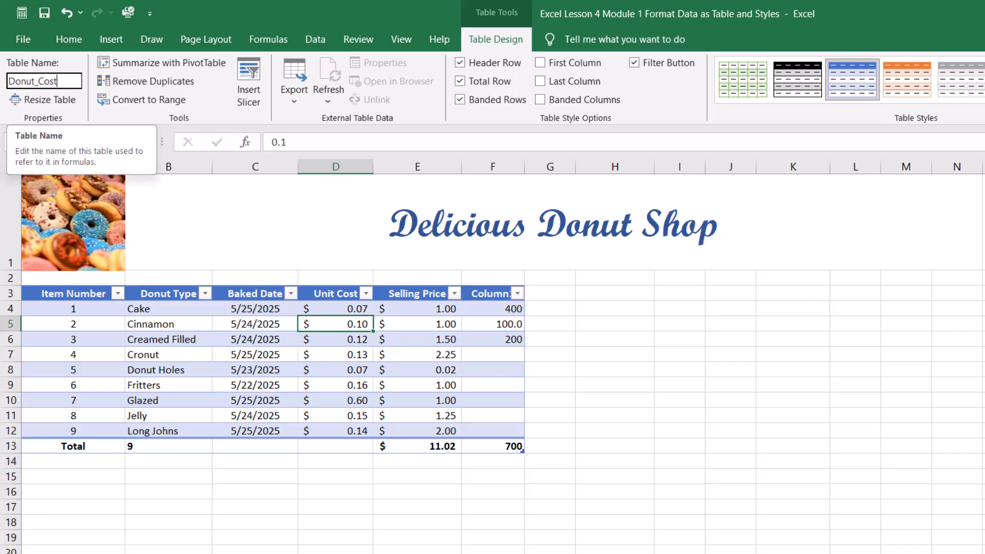
{"action": "key", "text": "Return"}
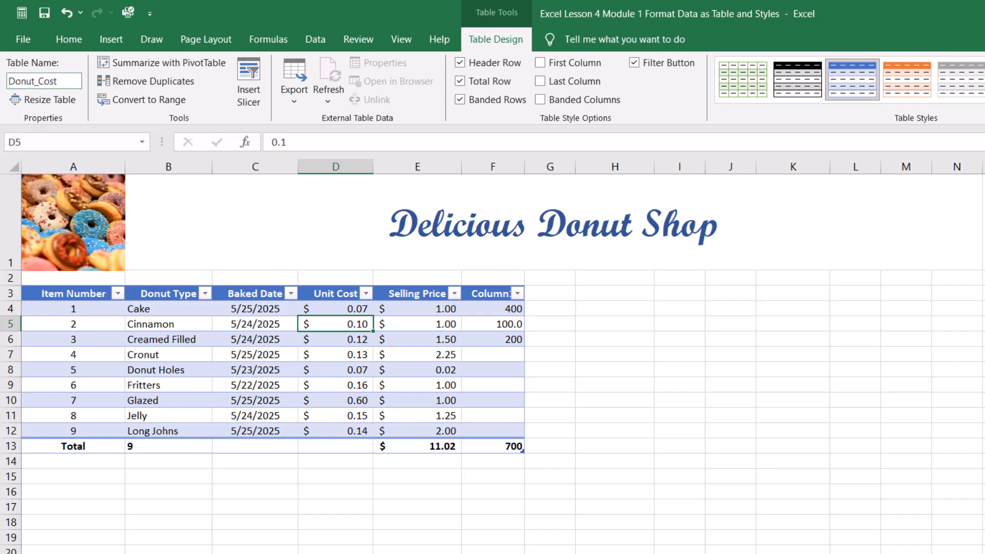
{"action": "left_click", "coordinate": [620, 323]}
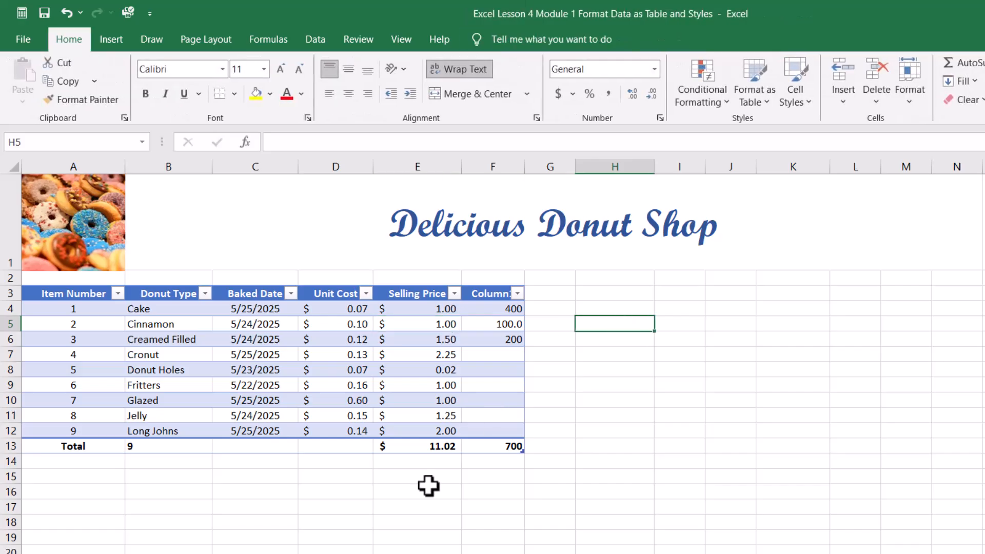
Step: Convert the donut table on the Donut Cost sheet to a normal range
{"action": "left_click", "coordinate": [260, 370]}
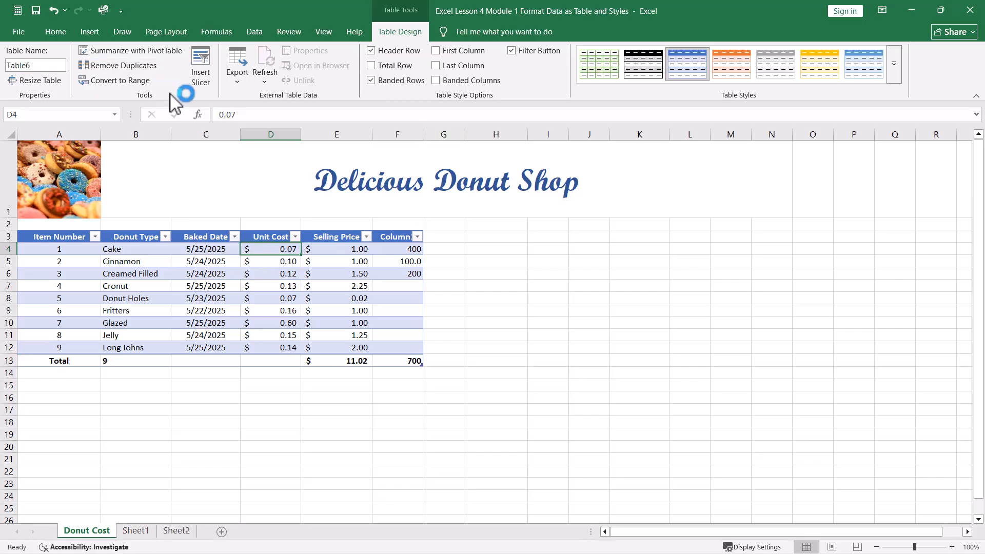
{"action": "left_click", "coordinate": [117, 80]}
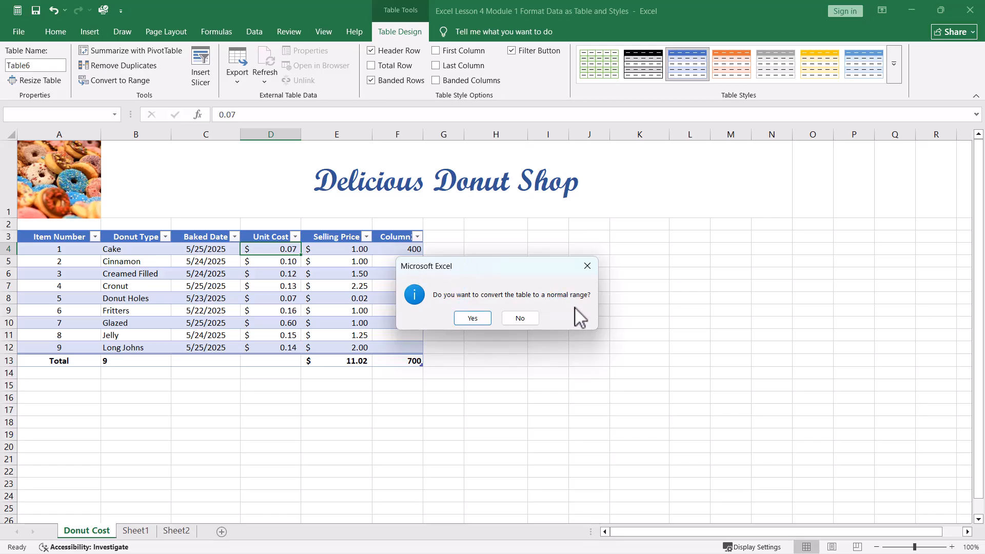
{"action": "left_click", "coordinate": [471, 319]}
{"action": "left_click", "coordinate": [596, 324]}
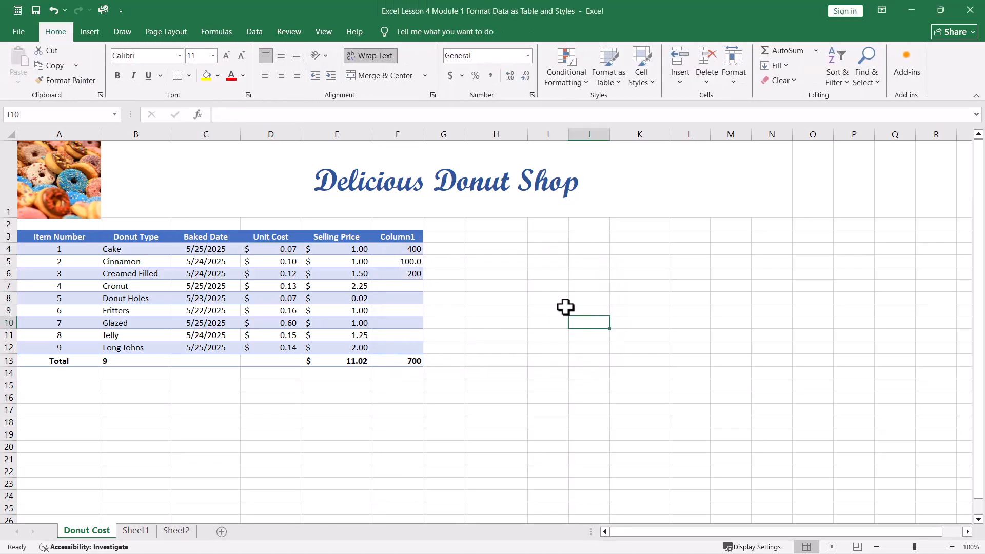
{"action": "left_click", "coordinate": [323, 297]}
{"action": "left_click", "coordinate": [226, 308]}
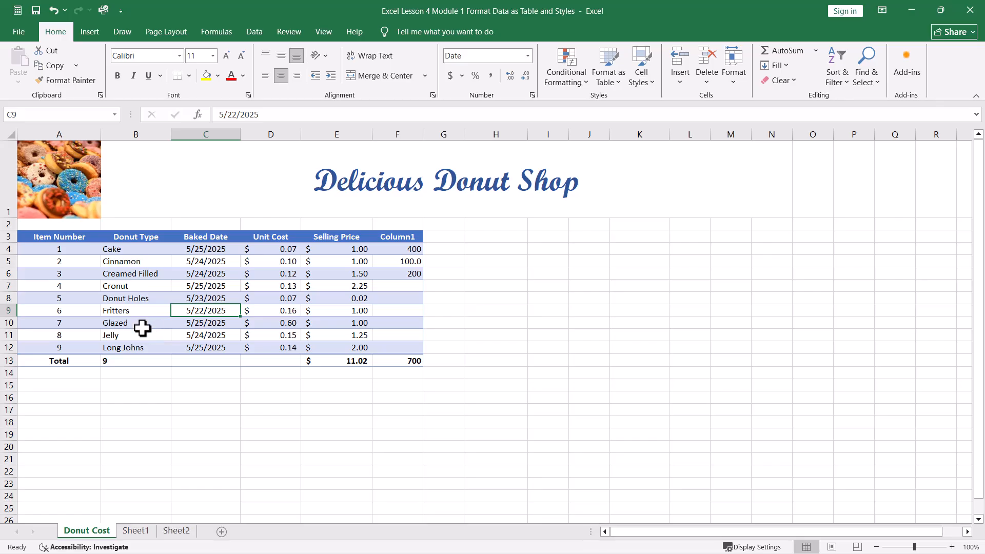
{"action": "left_click", "coordinate": [142, 327]}
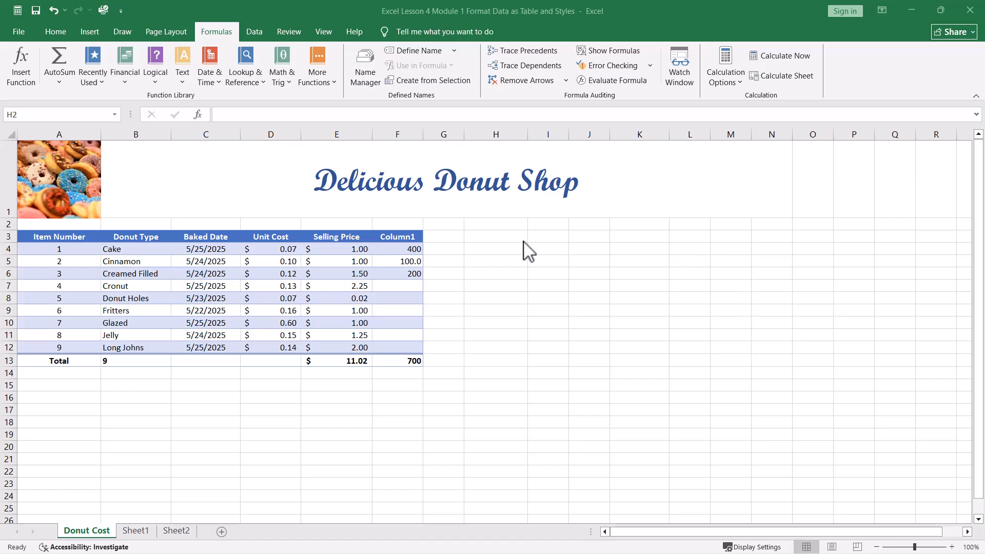
{"action": "left_click", "coordinate": [501, 226]}
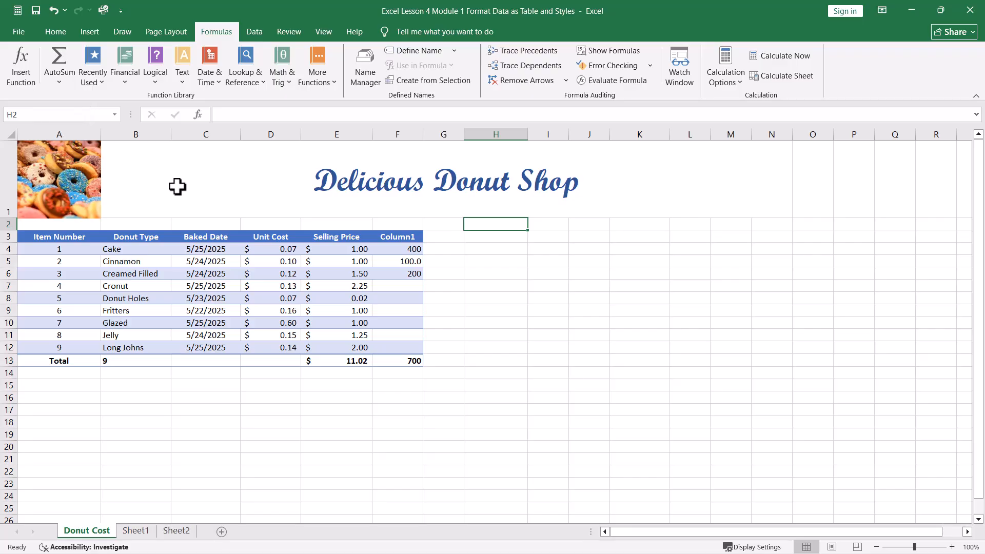
Step: Name the donut data range A3:F13, including the header and total rows, Donut_Cost_Range
{"action": "left_click", "coordinate": [46, 236]}
{"action": "left_click_drag", "start_coordinate": [57, 237], "coordinate": [389, 362]}
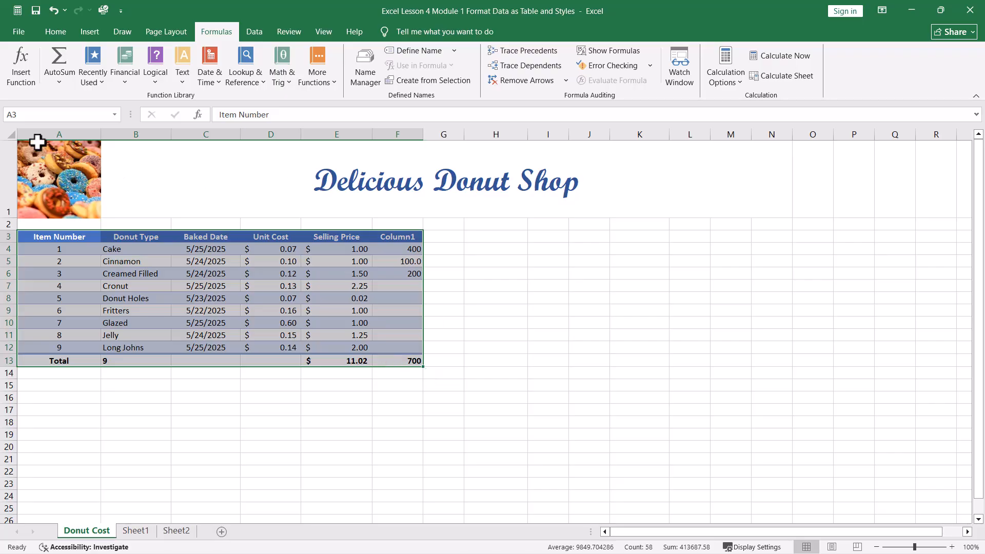
{"action": "left_click", "coordinate": [21, 115]}
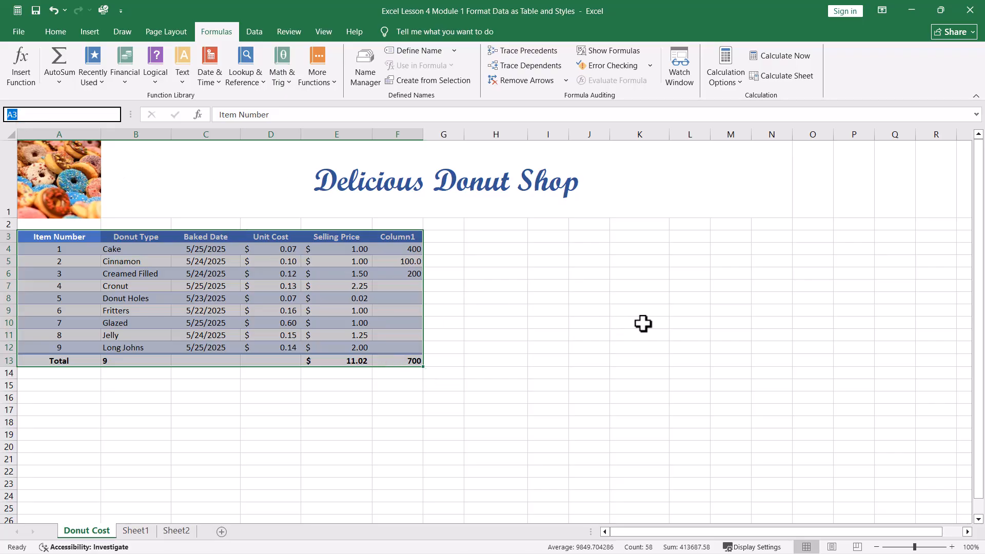
{"action": "type", "text": "Donut"}
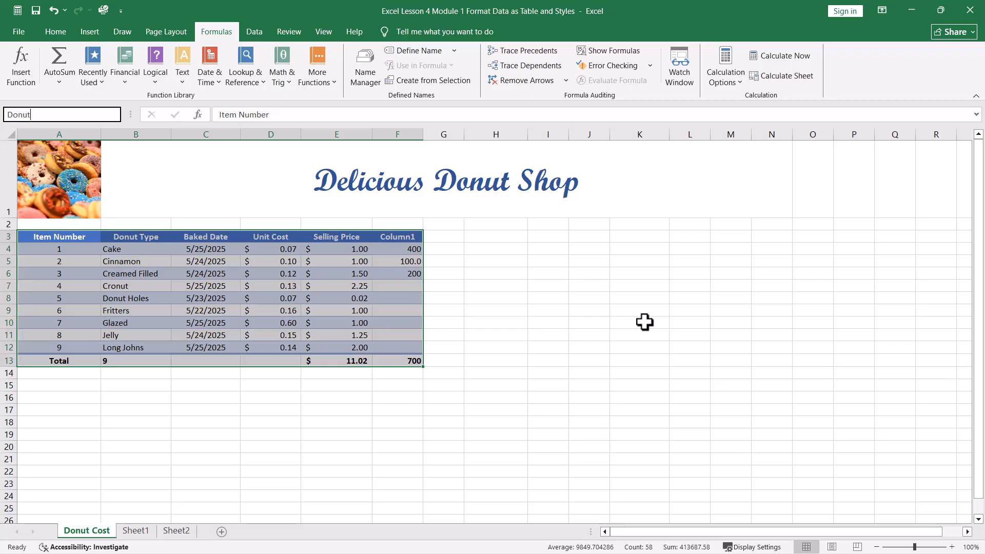
{"action": "type", "text": "_Cost_Range"}
{"action": "key", "text": "Return"}
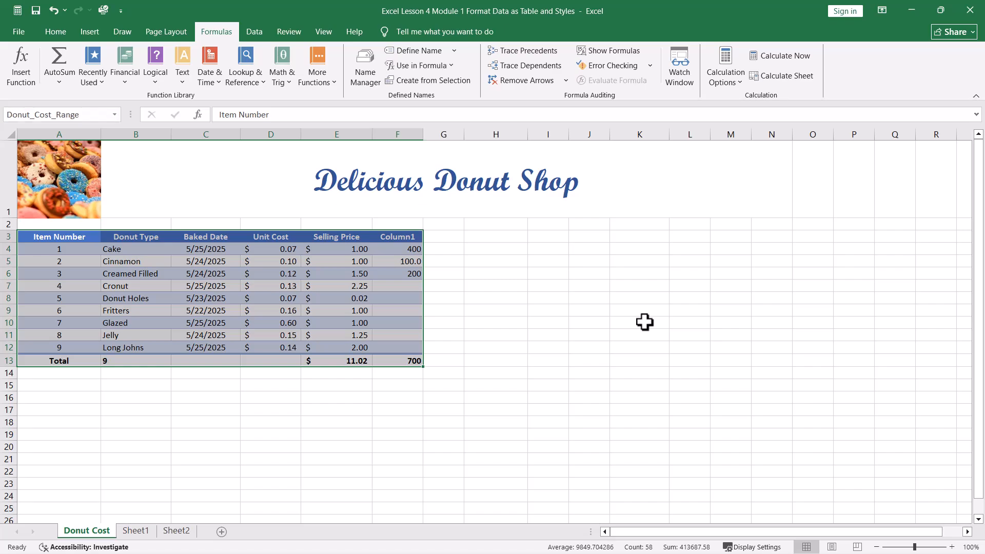
{"action": "left_click", "coordinate": [201, 427]}
{"action": "left_click", "coordinate": [122, 286]}
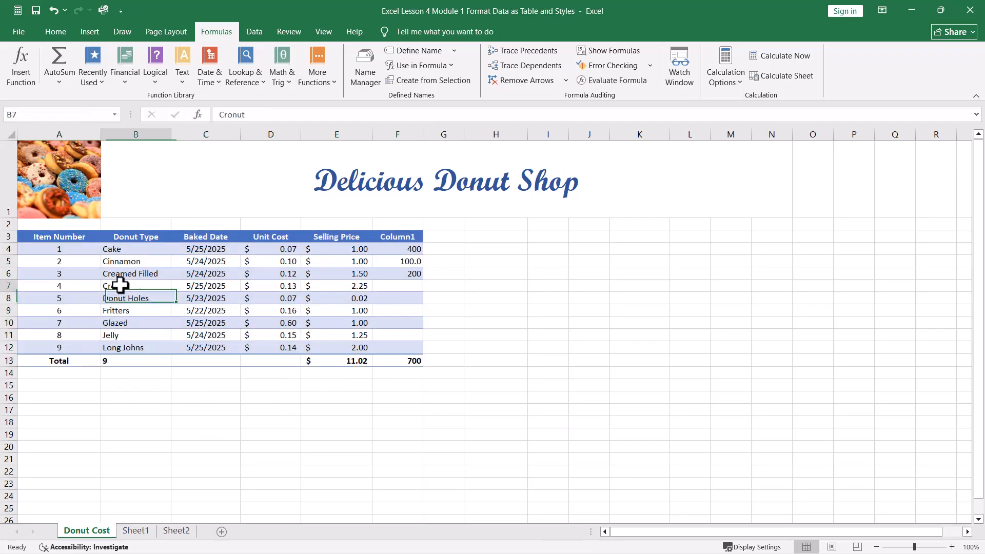
{"action": "left_click", "coordinate": [215, 273]}
{"action": "left_click", "coordinate": [197, 262]}
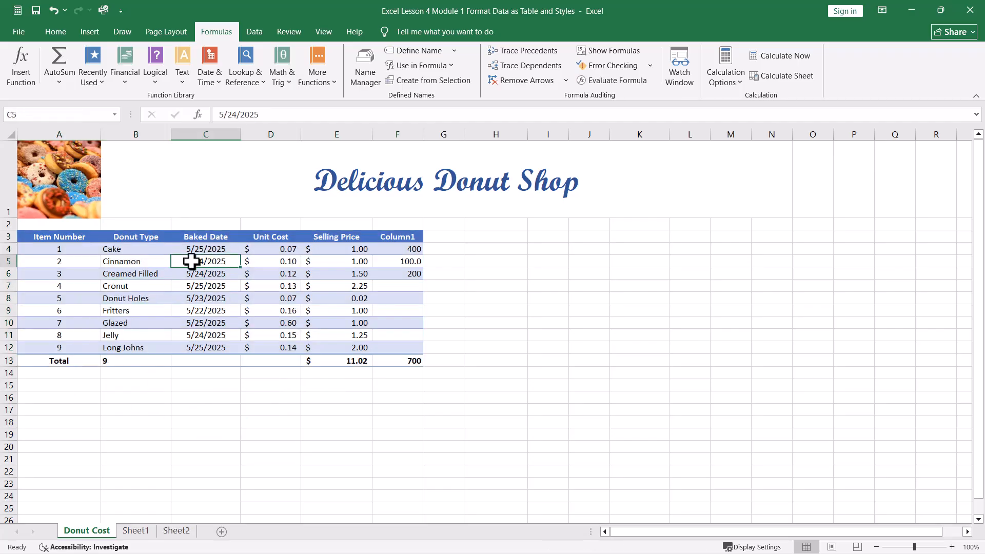
{"action": "left_click", "coordinate": [147, 270]}
{"action": "left_click", "coordinate": [139, 260]}
{"action": "left_click", "coordinate": [139, 246]}
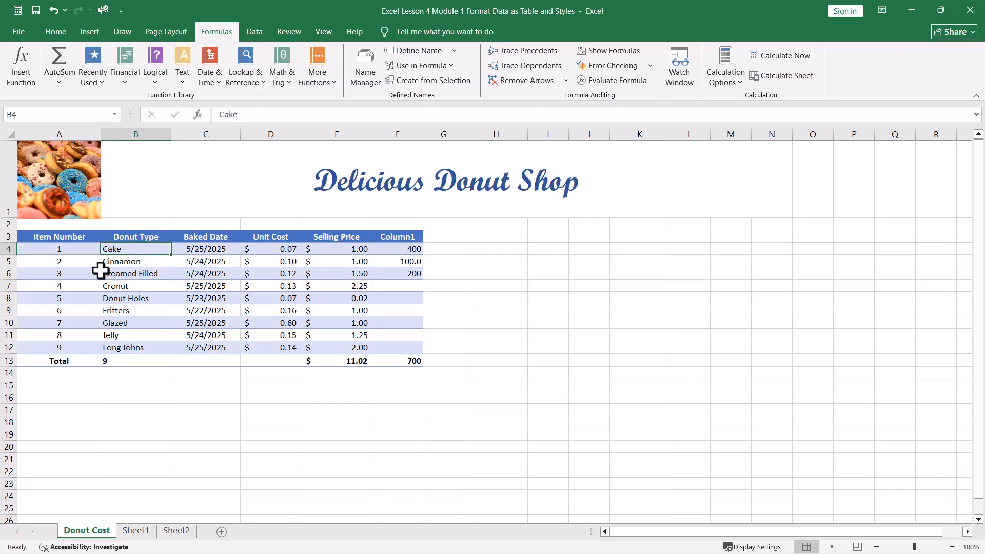
{"action": "left_click", "coordinate": [96, 272]}
Step: Select the donut data by going to the named range Donut_Cost_Range
{"action": "left_click", "coordinate": [550, 296]}
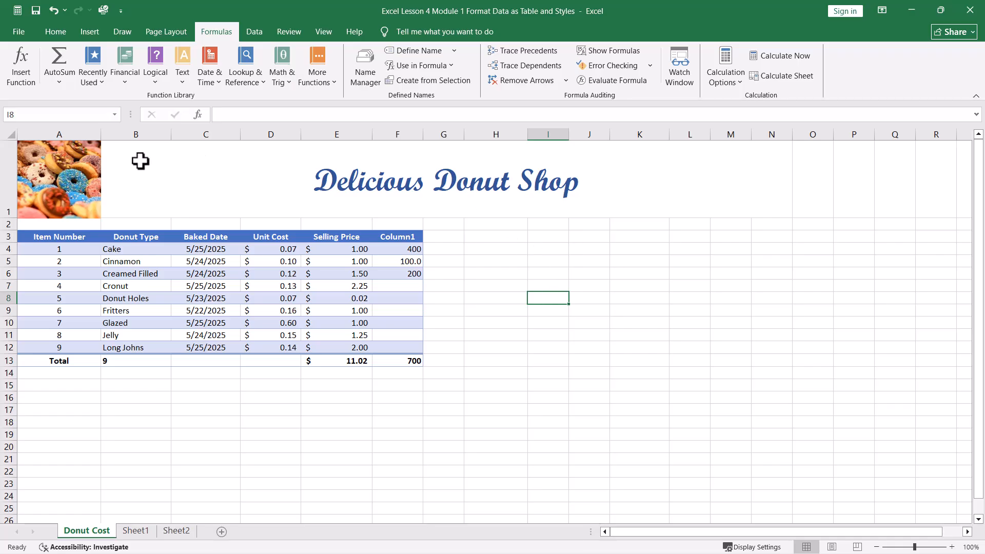
{"action": "left_click", "coordinate": [114, 115]}
{"action": "type", "text": "Donut_Cost_Range"}
{"action": "left_click", "coordinate": [116, 114]}
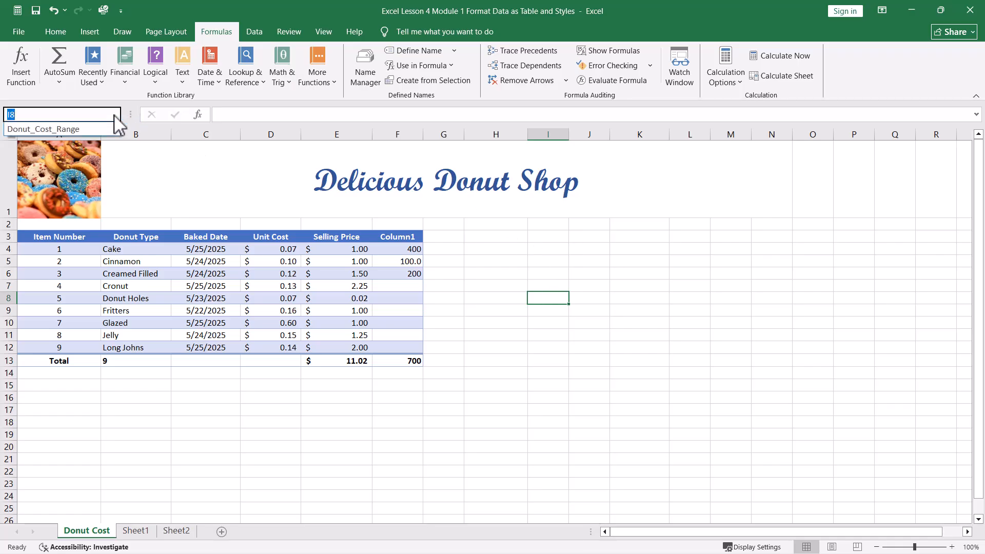
{"action": "left_click", "coordinate": [92, 128]}
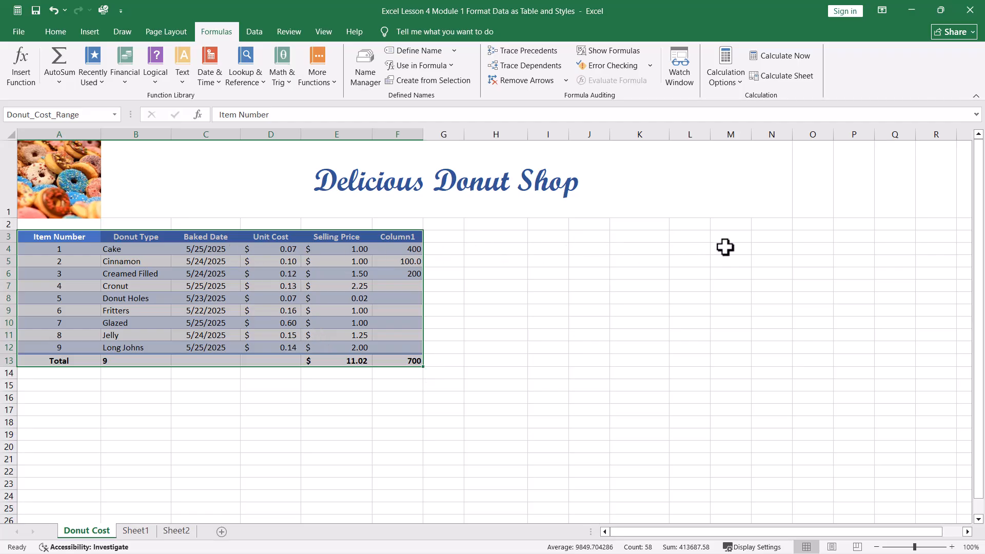
Step: Check which defined names the workbook lists
{"action": "left_click", "coordinate": [679, 278]}
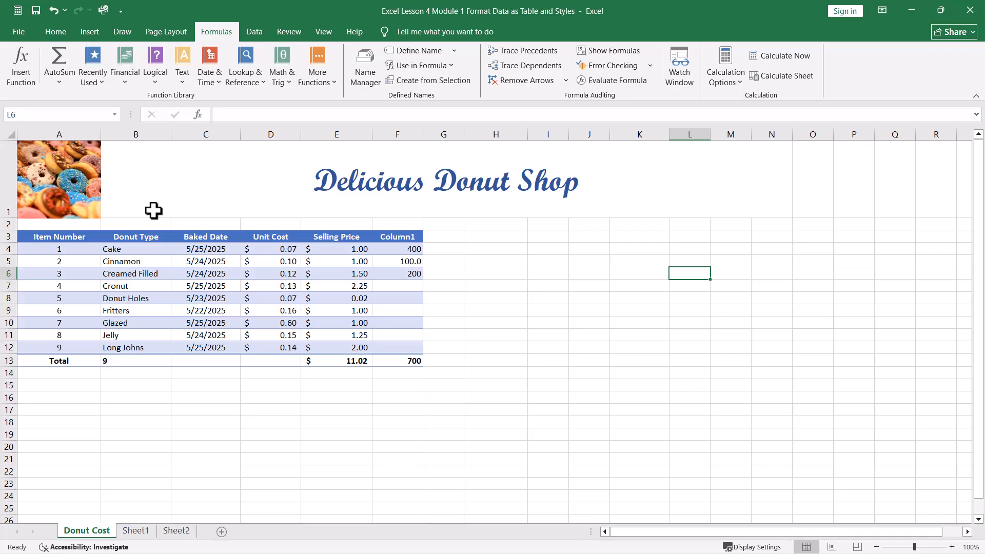
{"action": "left_click", "coordinate": [115, 115]}
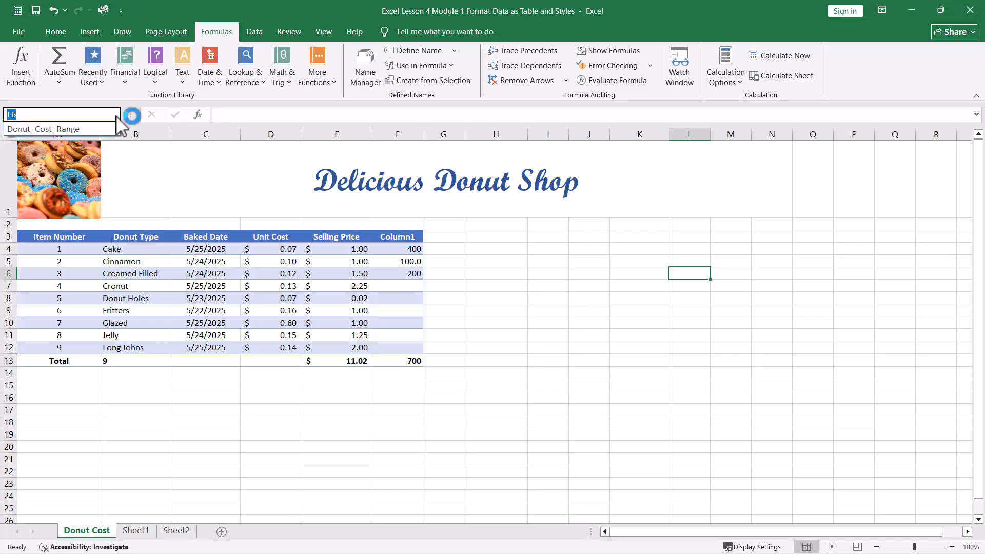
{"action": "left_click", "coordinate": [116, 116]}
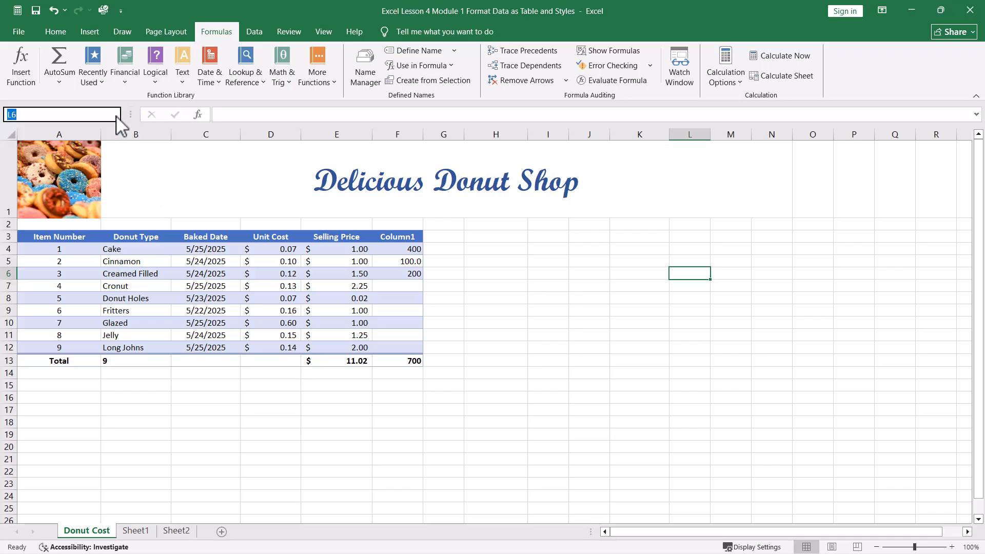
{"action": "left_click", "coordinate": [308, 437]}
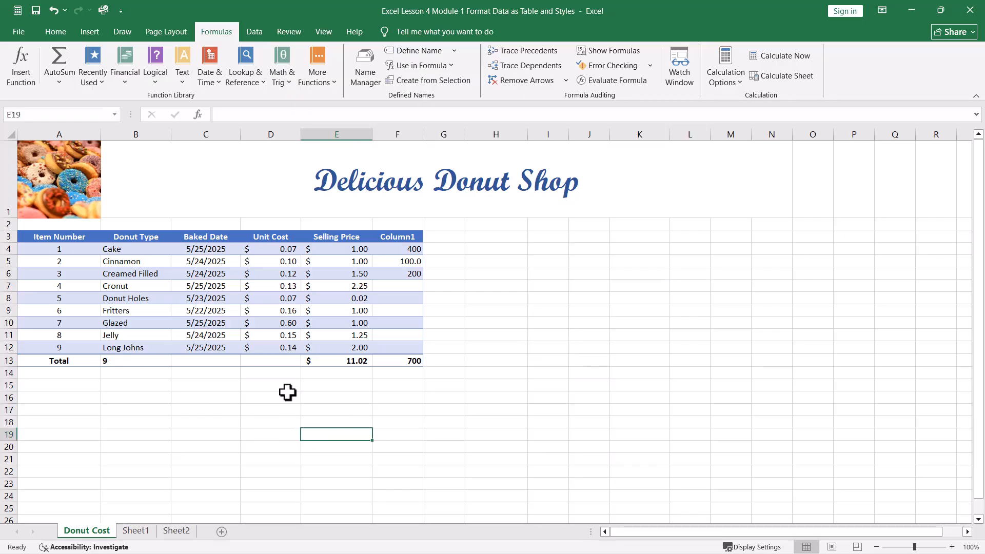
{"action": "left_click", "coordinate": [234, 434]}
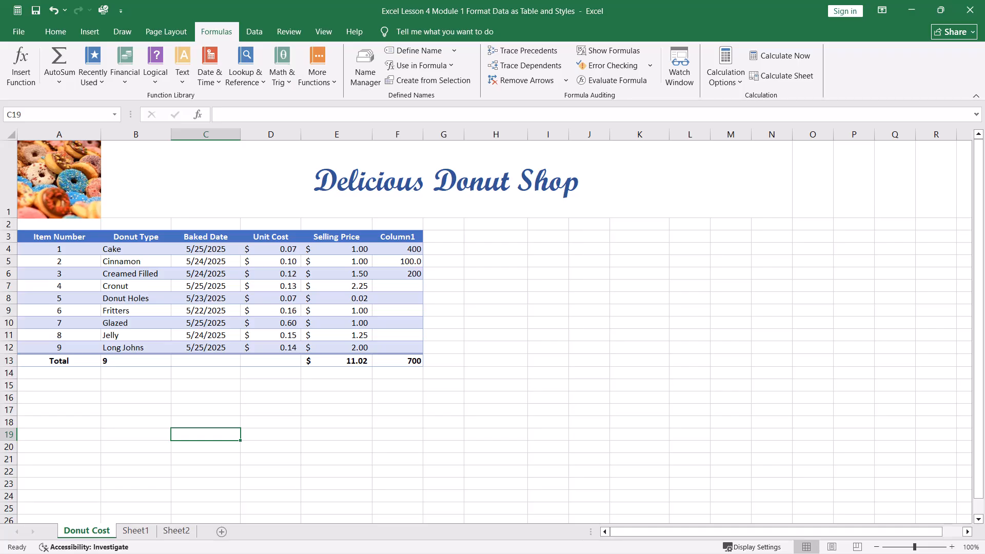
{"action": "left_click", "coordinate": [572, 322]}
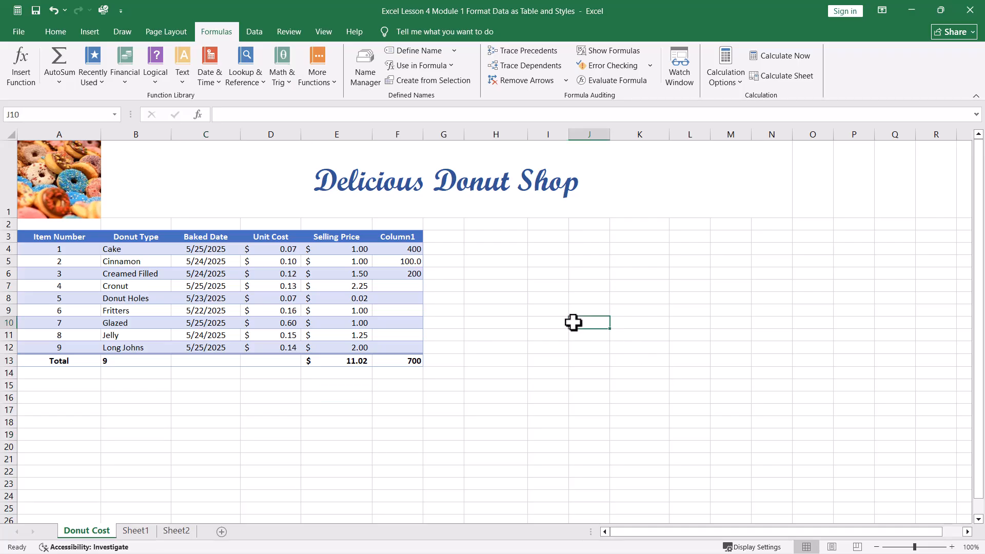
Step: Create named ranges from the donut data A3:F13, taking the names from the top row
{"action": "left_click", "coordinate": [64, 238]}
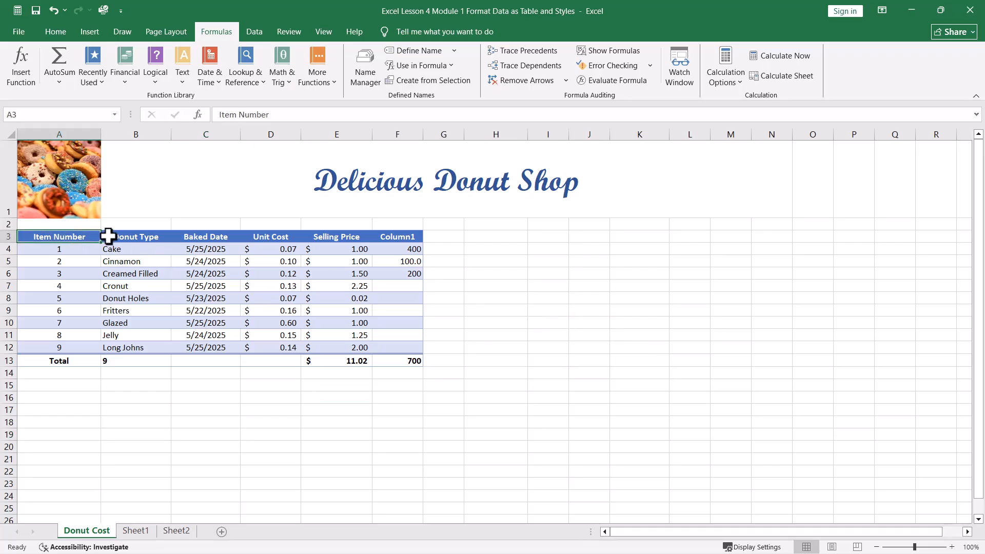
{"action": "left_click_drag", "start_coordinate": [108, 236], "coordinate": [382, 360]}
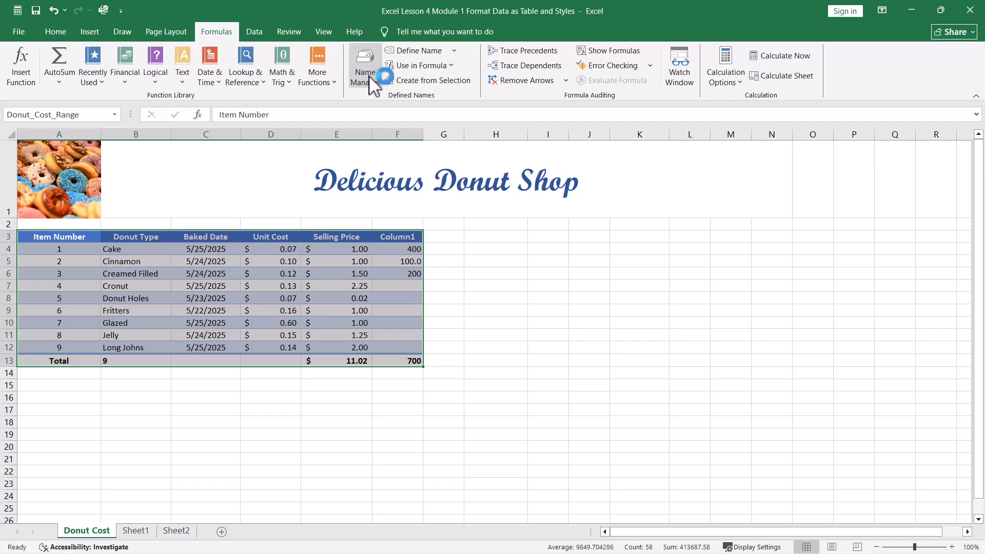
{"action": "left_click", "coordinate": [428, 81]}
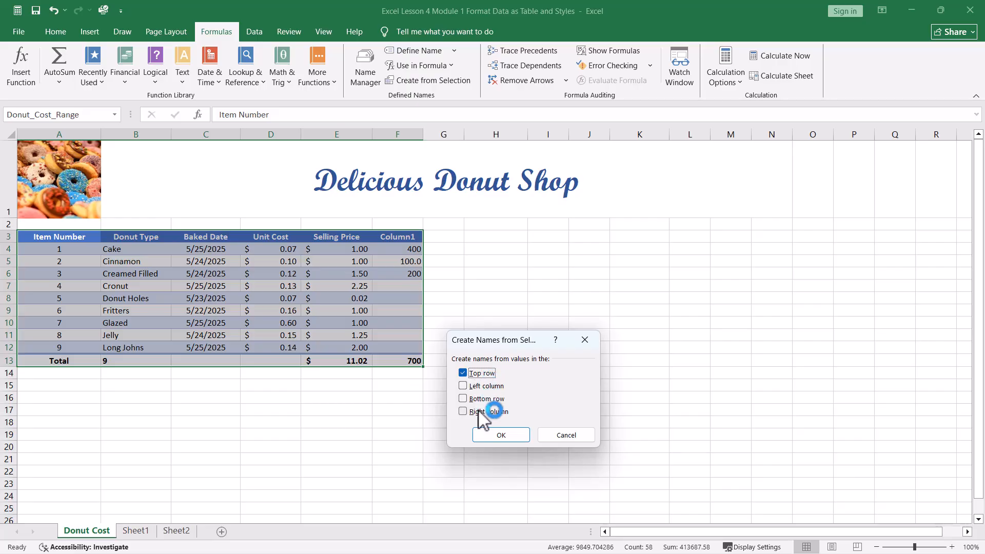
{"action": "left_click", "coordinate": [502, 434]}
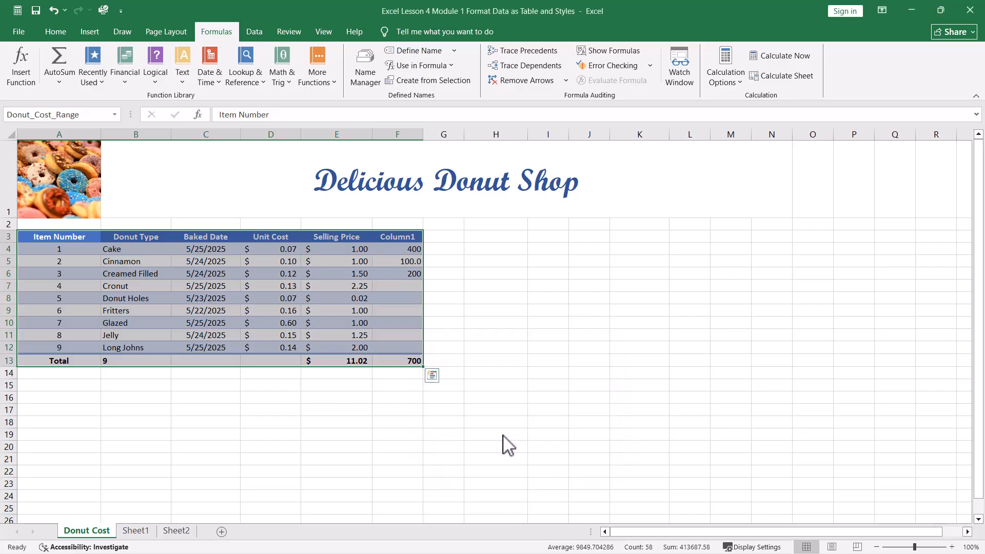
Step: Review the workbook's list of defined names for the donut table's columns
{"action": "left_click", "coordinate": [183, 172]}
{"action": "left_click", "coordinate": [144, 287]}
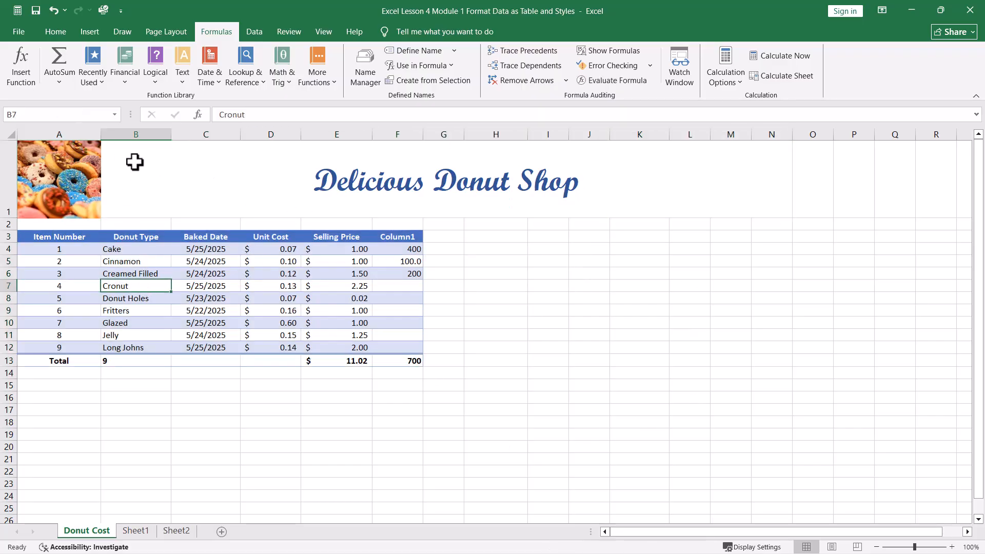
{"action": "left_click", "coordinate": [115, 113]}
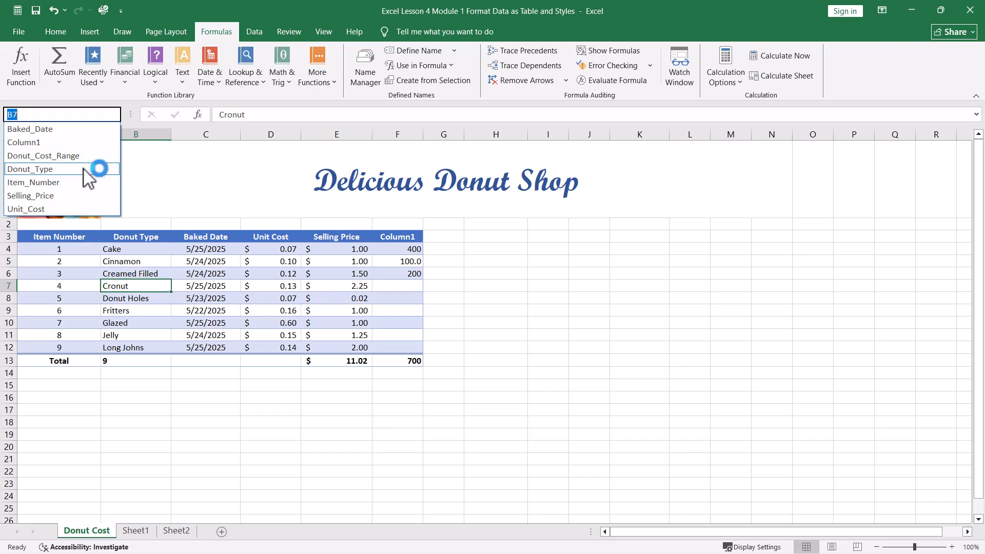
{"action": "left_click", "coordinate": [72, 209]}
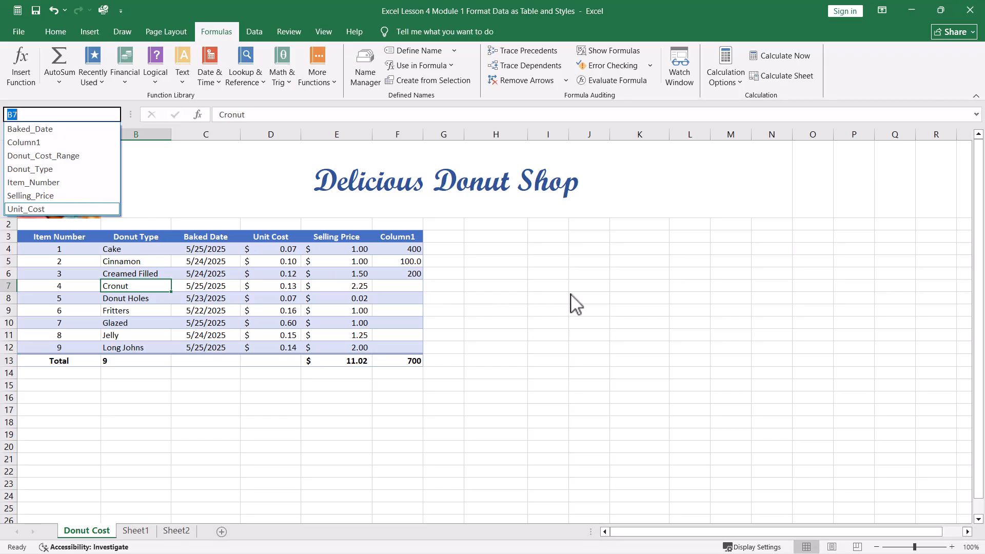
{"action": "key", "text": "Escape"}
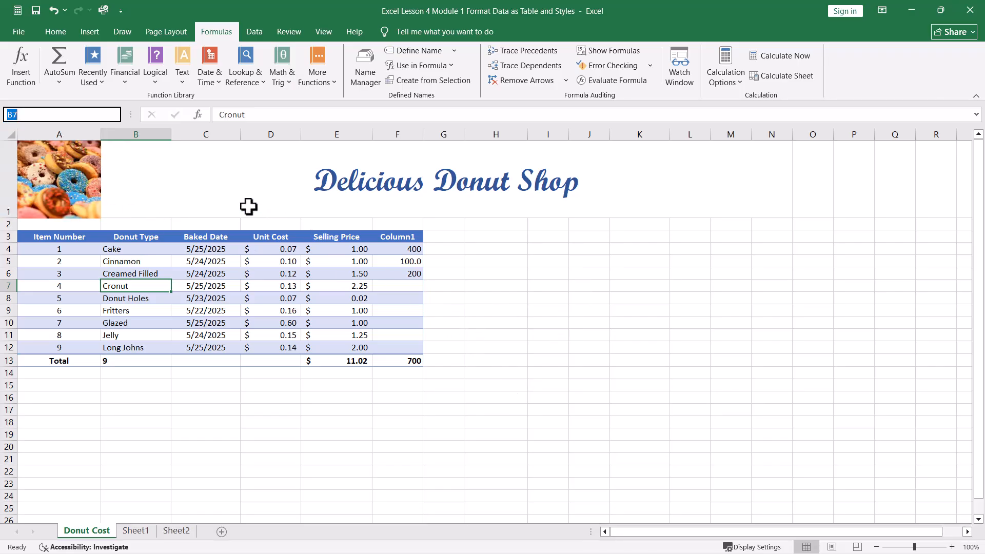
{"action": "left_click", "coordinate": [585, 247]}
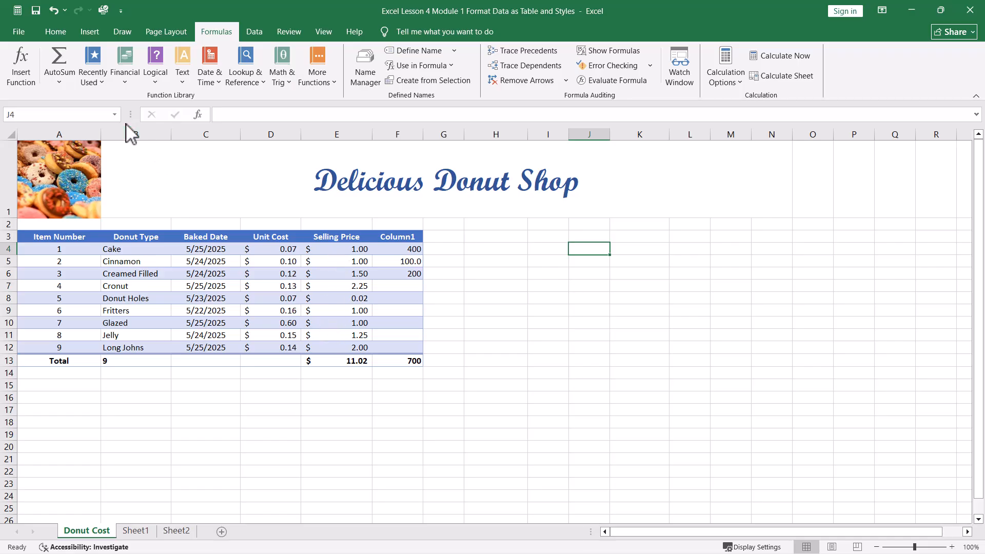
Step: Go to the named range Selling_Price and inspect individual cells in the selling price and donut type columns
{"action": "left_click", "coordinate": [114, 114]}
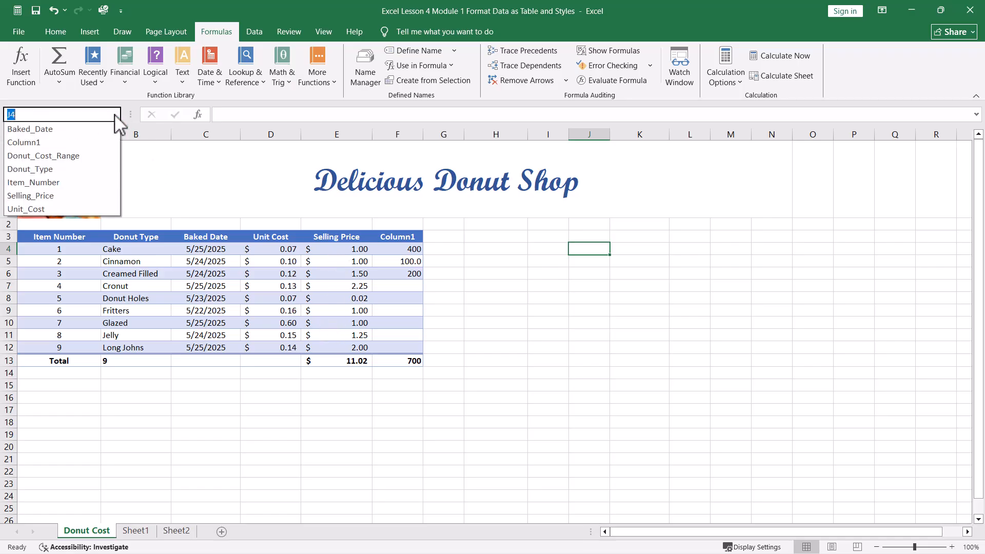
{"action": "left_click", "coordinate": [52, 197]}
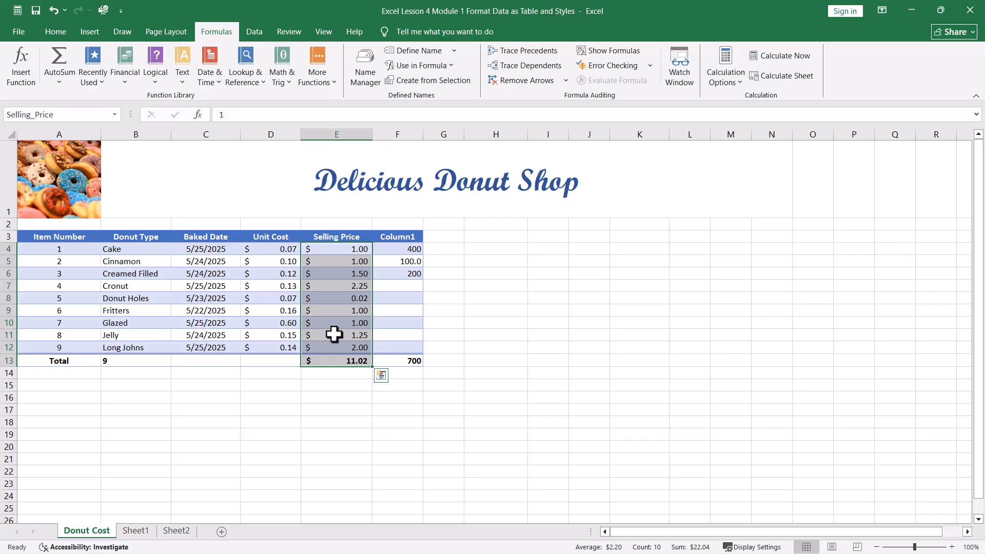
{"action": "left_click", "coordinate": [347, 322]}
{"action": "left_click", "coordinate": [333, 274]}
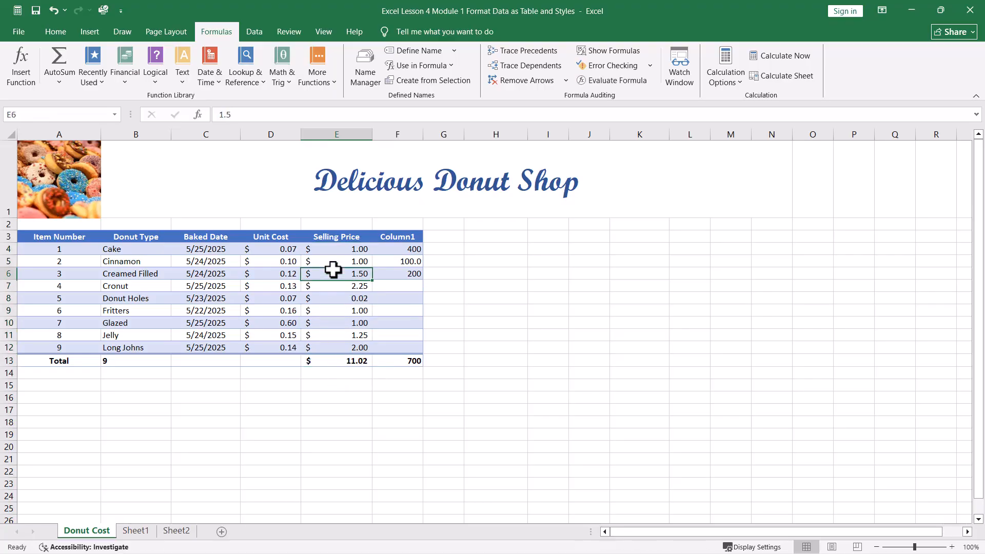
{"action": "left_click", "coordinate": [332, 261]}
{"action": "left_click", "coordinate": [331, 285]}
{"action": "left_click", "coordinate": [330, 298]}
{"action": "left_click", "coordinate": [331, 310]}
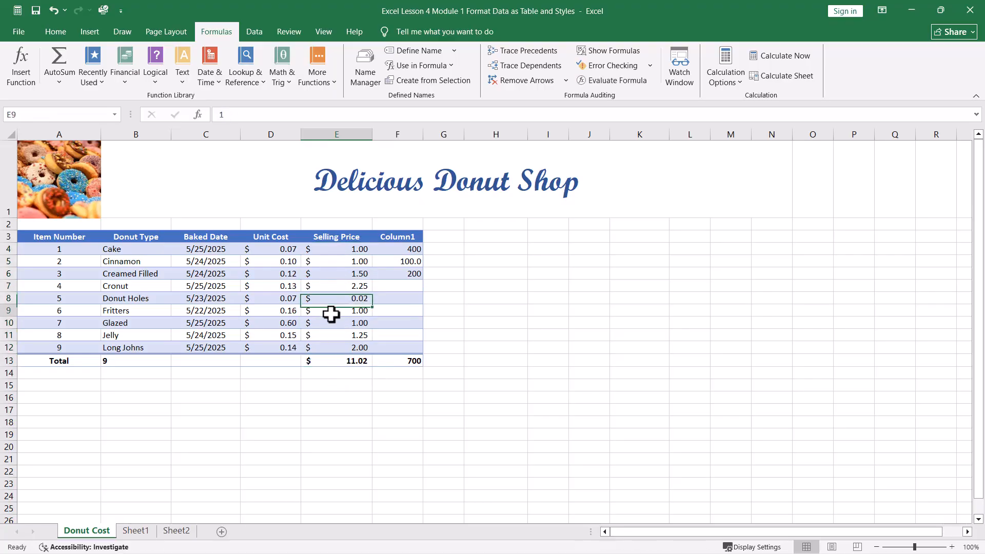
{"action": "left_click", "coordinate": [135, 290]}
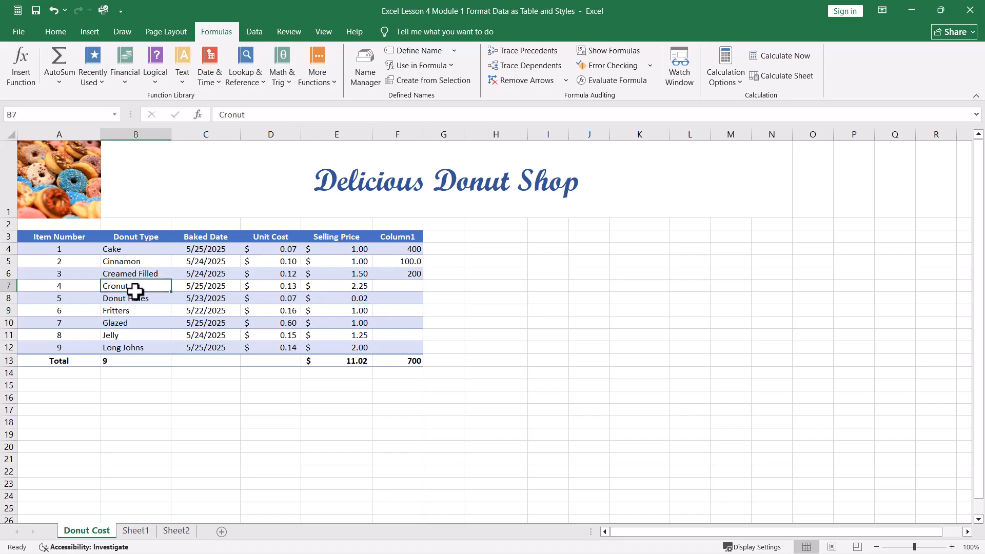
{"action": "left_click", "coordinate": [355, 298]}
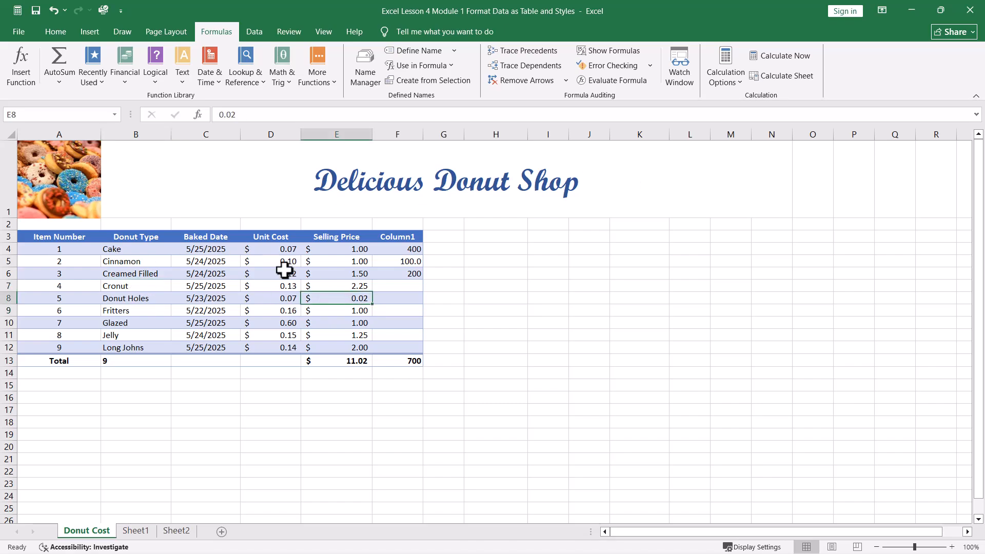
Step: Go to the named range Donut_Type to select the donut type column's data
{"action": "left_click", "coordinate": [114, 114]}
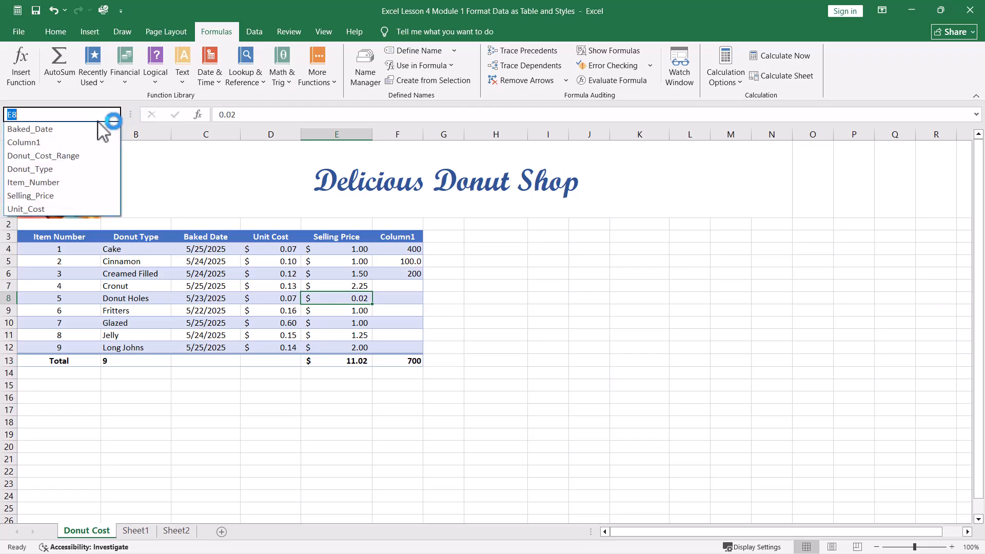
{"action": "left_click", "coordinate": [36, 168]}
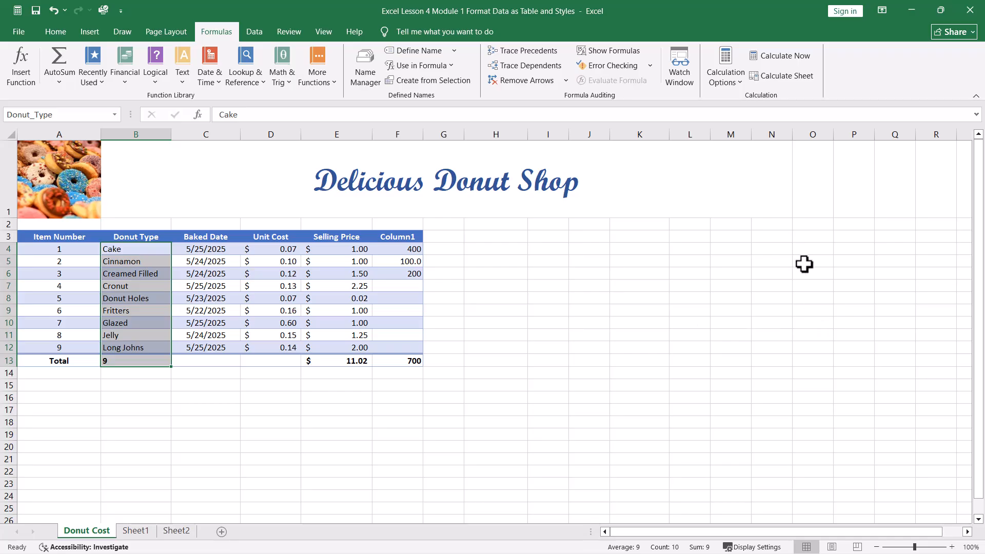
{"action": "scroll", "coordinate": [804, 264], "scroll_direction": "down", "scroll_amount": 2}
{"action": "scroll", "coordinate": [803, 264], "scroll_direction": "up", "scroll_amount": 2}
{"action": "scroll", "coordinate": [803, 264], "scroll_direction": "down", "scroll_amount": 2}
{"action": "scroll", "coordinate": [804, 264], "scroll_direction": "up", "scroll_amount": 2}
{"action": "scroll", "coordinate": [773, 318], "scroll_direction": "down", "scroll_amount": 4}
{"action": "scroll", "coordinate": [773, 319], "scroll_direction": "up", "scroll_amount": 4}
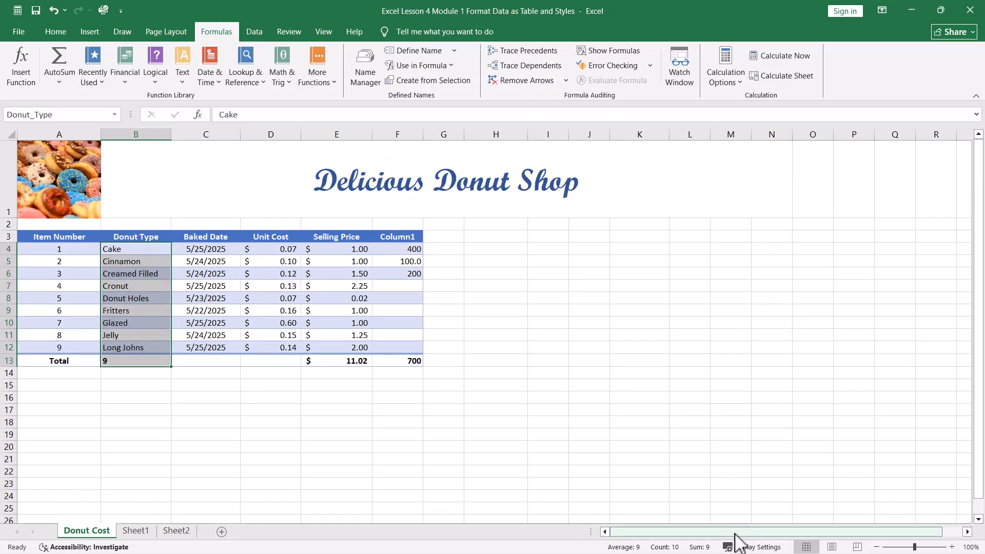
{"action": "left_click_drag", "start_coordinate": [739, 533], "coordinate": [554, 536]}
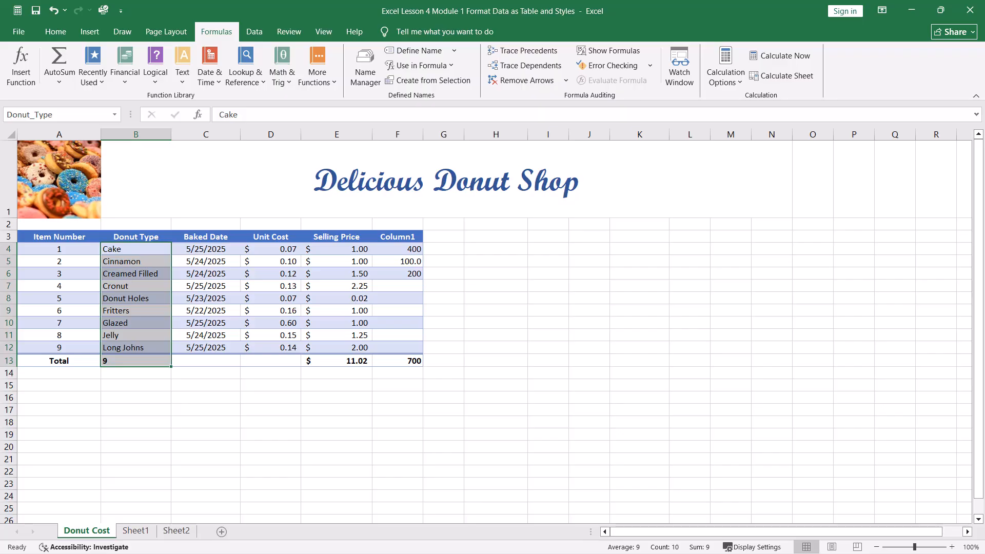
Step: Select the donut data A3:F13, including the header and total rows
{"action": "left_click", "coordinate": [589, 372]}
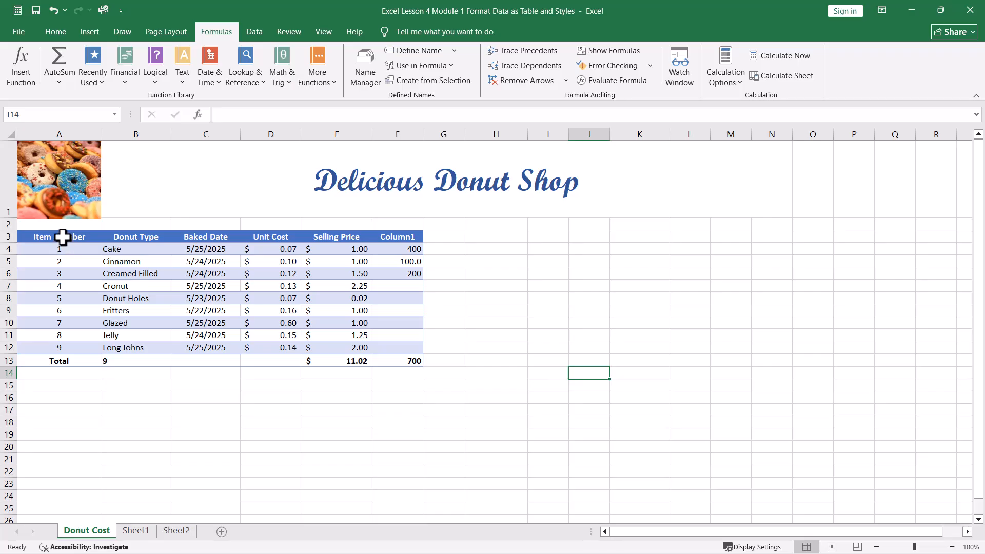
{"action": "left_click_drag", "start_coordinate": [63, 237], "coordinate": [376, 362]}
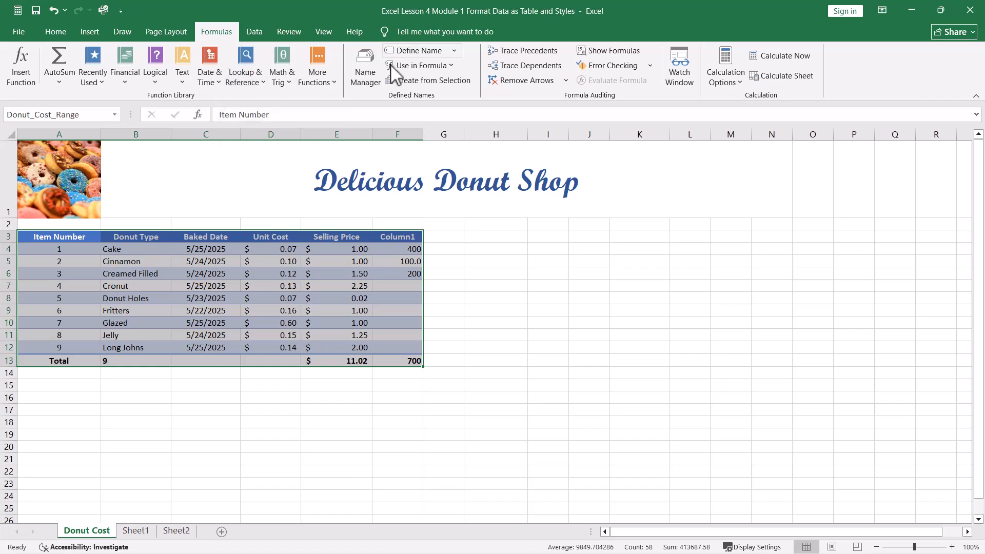
{"action": "left_click", "coordinate": [418, 98]}
{"action": "left_click", "coordinate": [444, 50]}
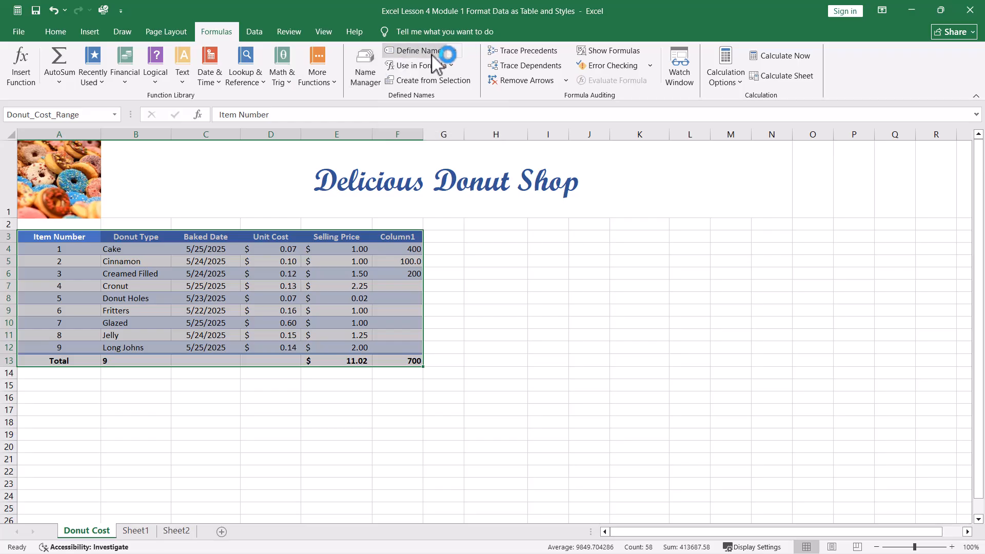
{"action": "right_click", "coordinate": [430, 53]}
{"action": "left_click", "coordinate": [431, 51]}
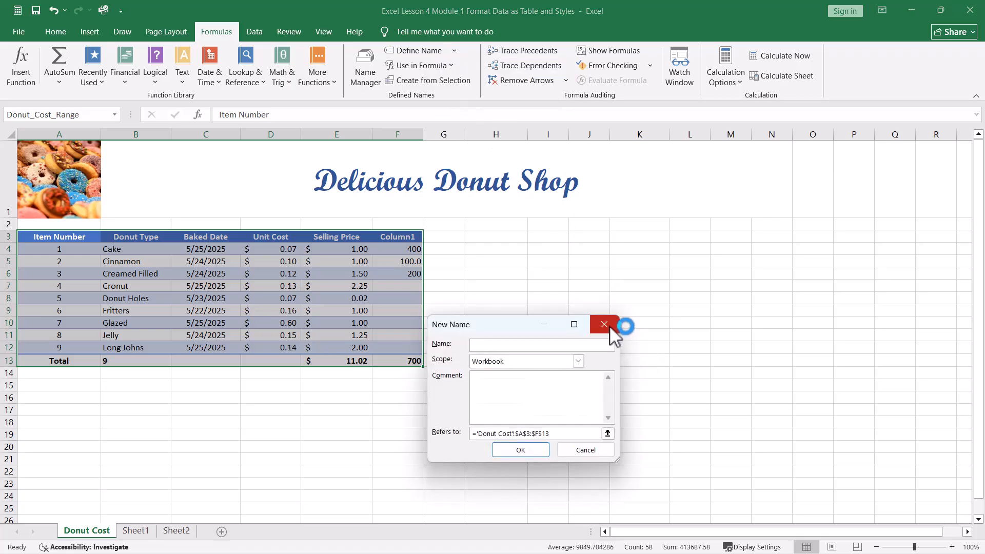
{"action": "left_click", "coordinate": [604, 324]}
Step: Define the name Donuts_Galore for the selected donut data A3:F13 with Workbook scope
{"action": "left_click", "coordinate": [454, 51]}
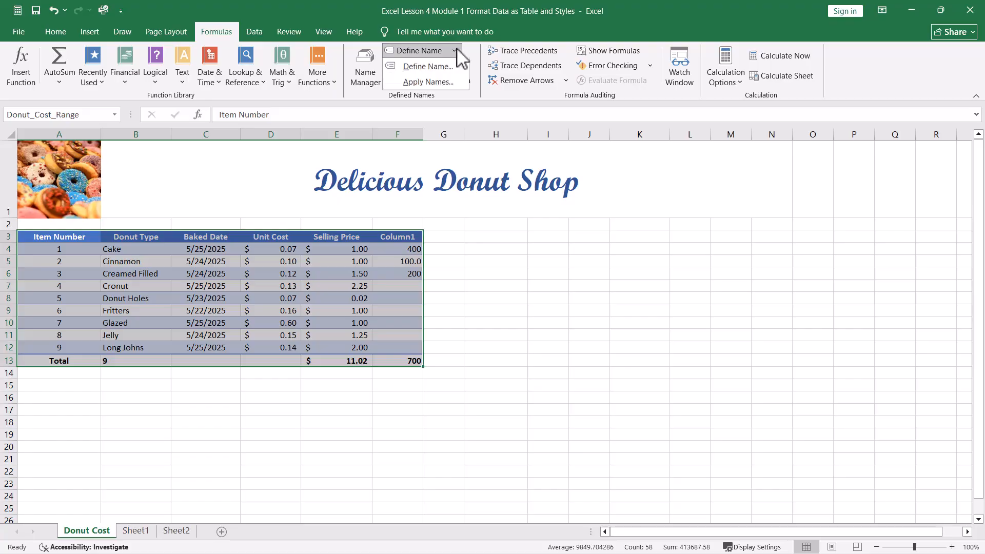
{"action": "left_click", "coordinate": [451, 67]}
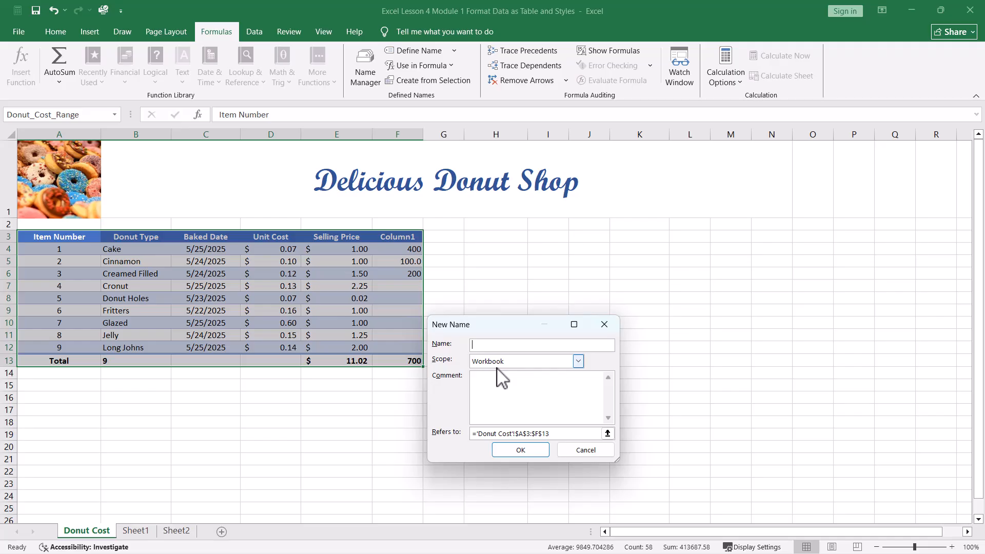
{"action": "left_click", "coordinate": [578, 361]}
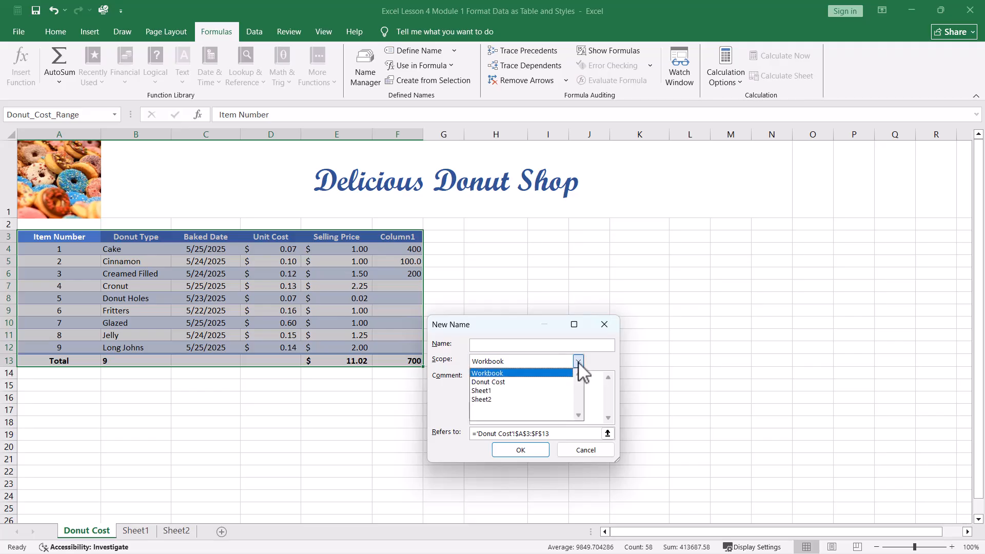
{"action": "left_click", "coordinate": [578, 361]}
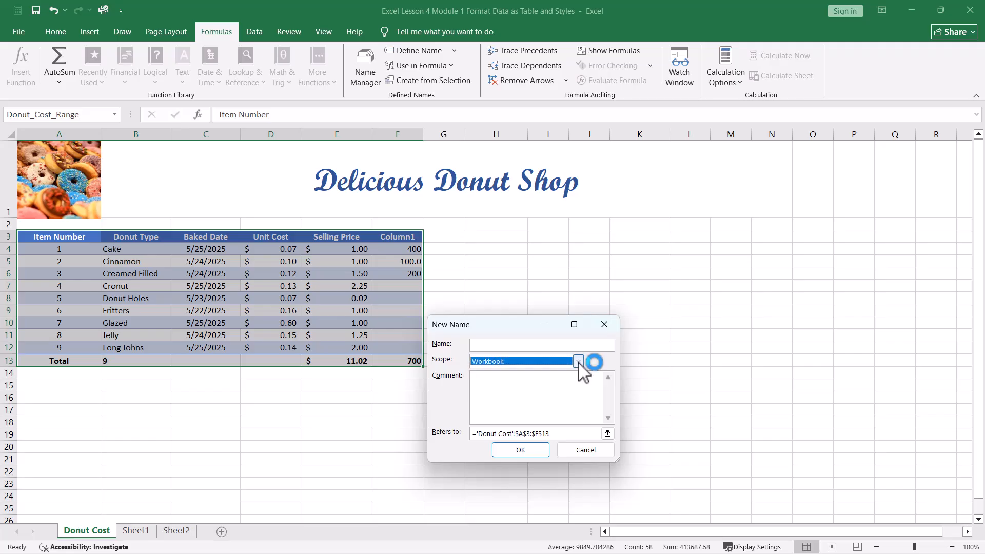
{"action": "left_click", "coordinate": [563, 430]}
{"action": "left_click", "coordinate": [500, 433]}
{"action": "left_click", "coordinate": [500, 433]}
{"action": "left_click", "coordinate": [509, 346]}
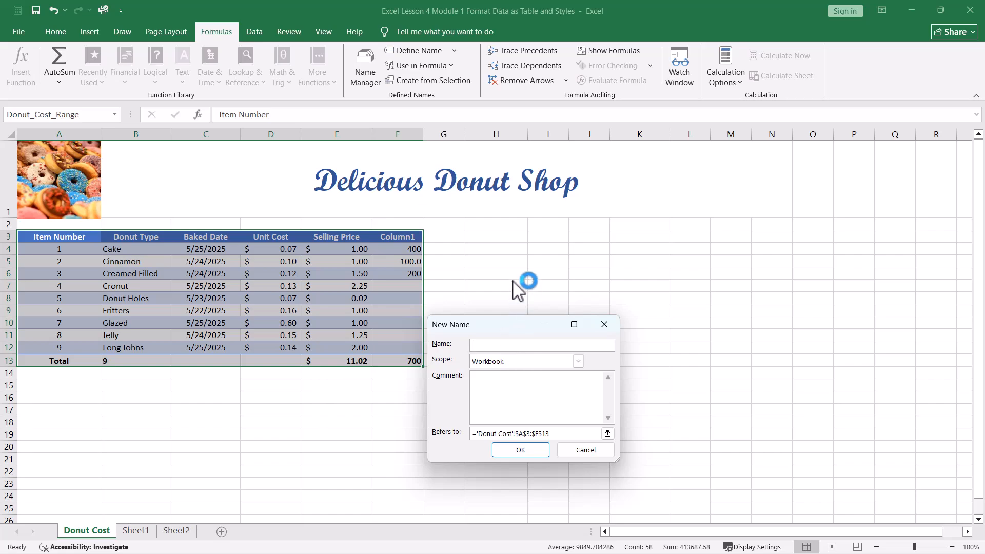
{"action": "type", "text": "Donuts_Galore"}
{"action": "left_click", "coordinate": [509, 447]}
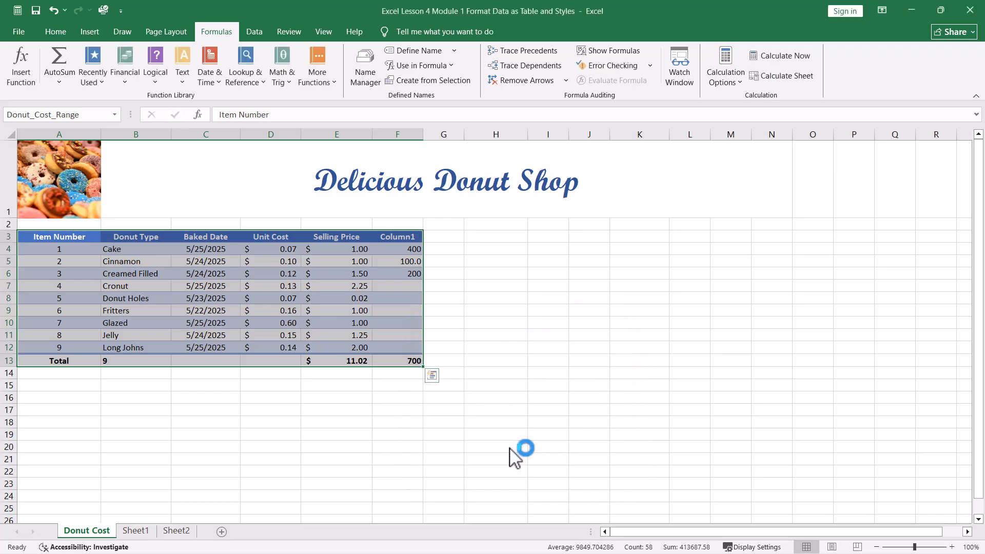
Step: Go to the named range Donuts_Galore to check which cells it covers, and clear the selection
{"action": "left_click", "coordinate": [545, 383]}
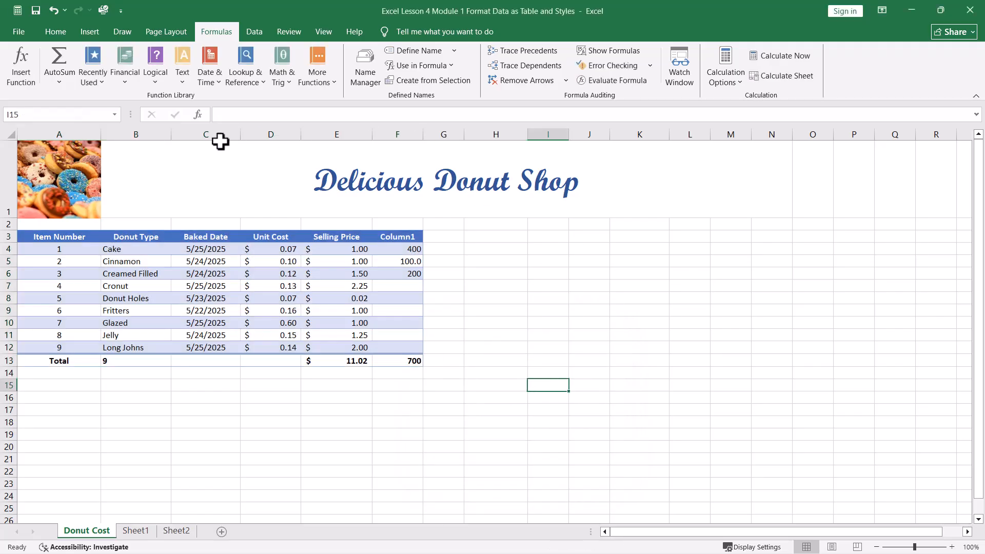
{"action": "left_click", "coordinate": [52, 31]}
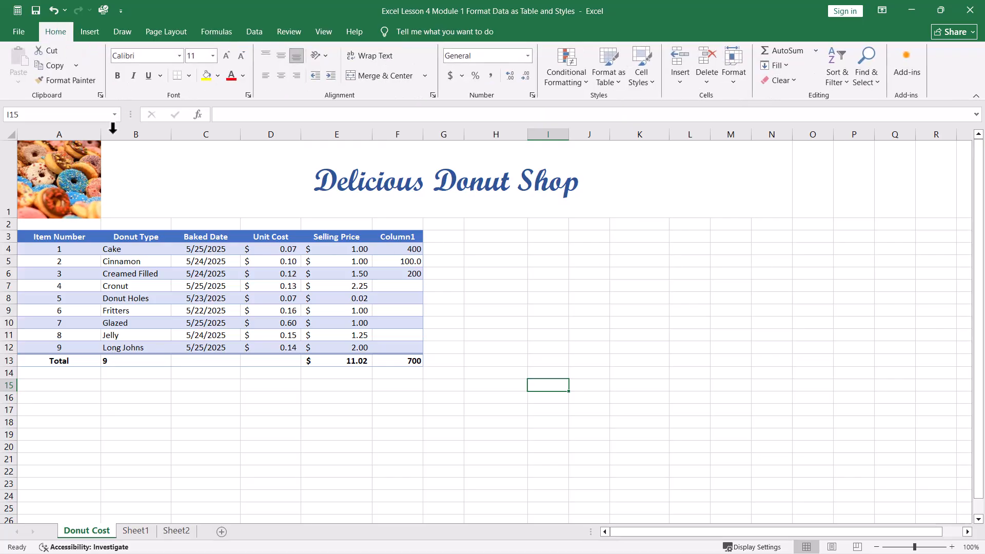
{"action": "left_click", "coordinate": [114, 113]}
{"action": "left_click", "coordinate": [116, 113]}
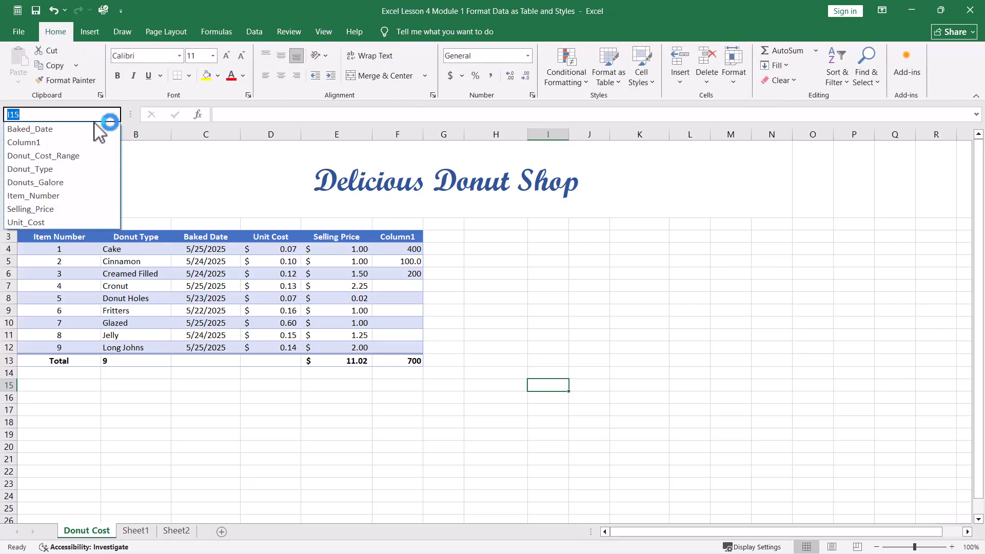
{"action": "left_click", "coordinate": [63, 183]}
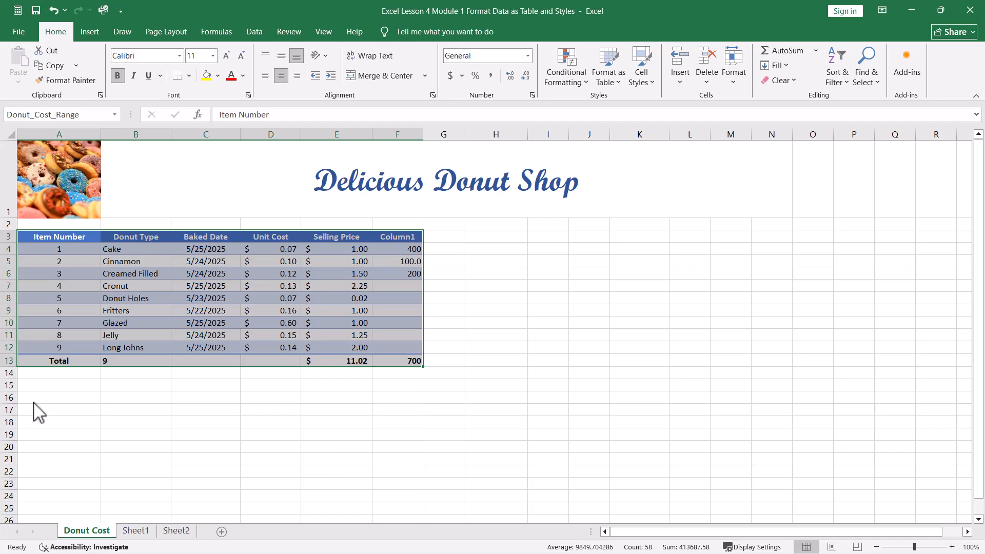
{"action": "left_click", "coordinate": [564, 376]}
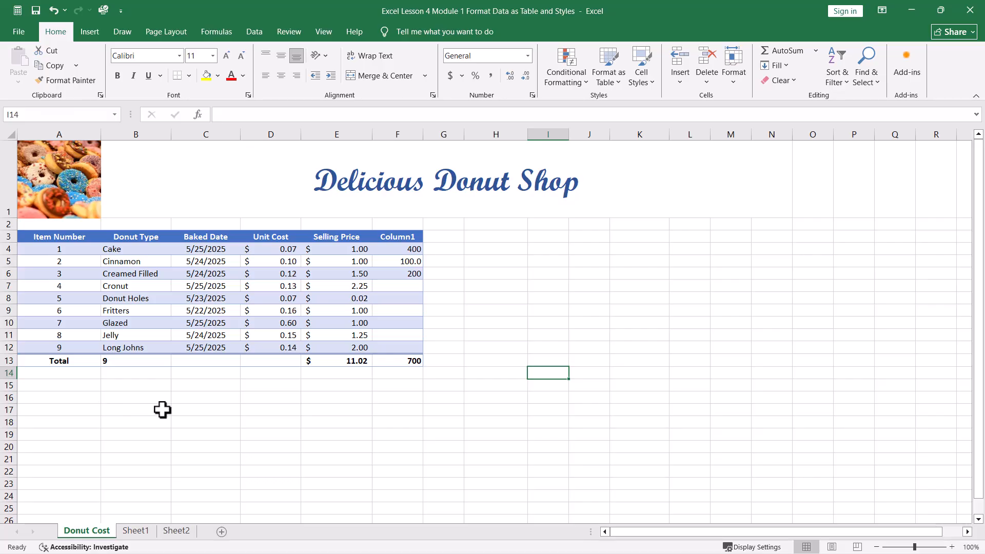
{"action": "left_click", "coordinate": [225, 408]}
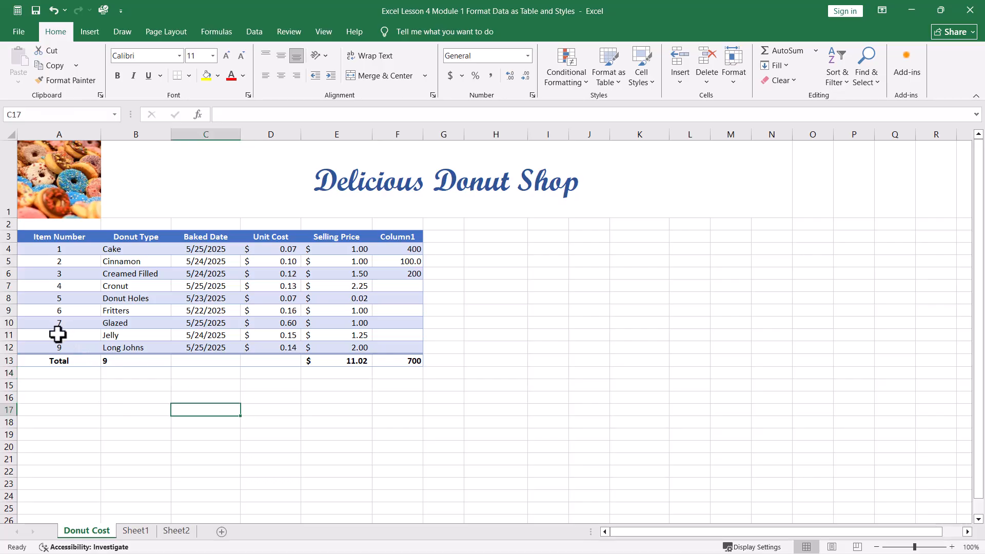
Step: Define the name Jelly_Donuts_Range for A11:F12 in the Name Manager, with Workbook scope and the comment "Comment comment comment"
{"action": "left_click_drag", "start_coordinate": [58, 331], "coordinate": [385, 350]}
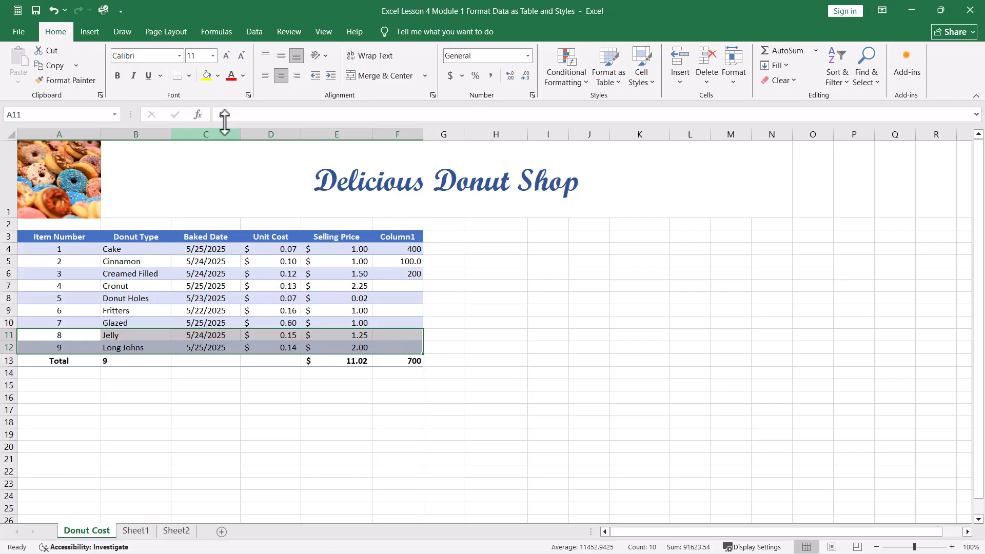
{"action": "left_click", "coordinate": [213, 35]}
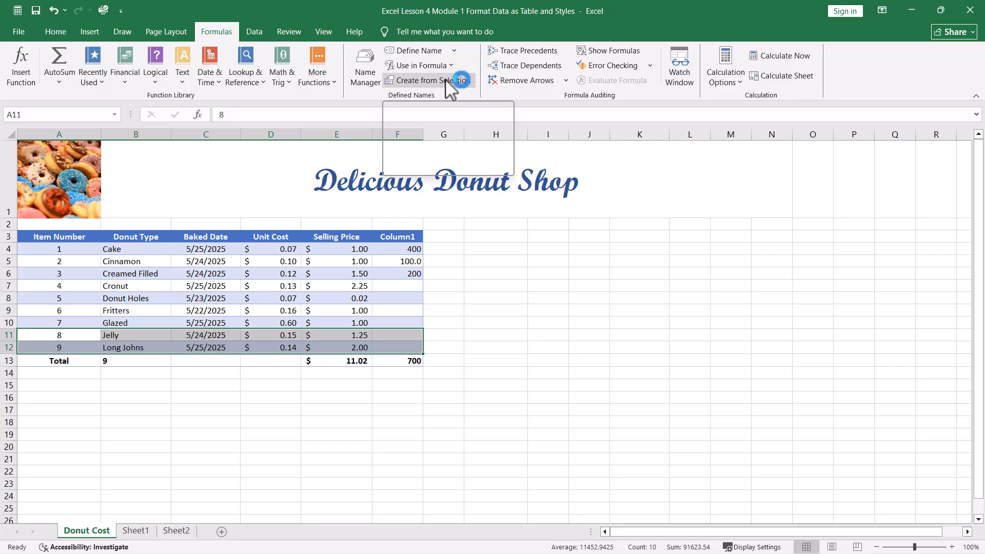
{"action": "left_click", "coordinate": [367, 75]}
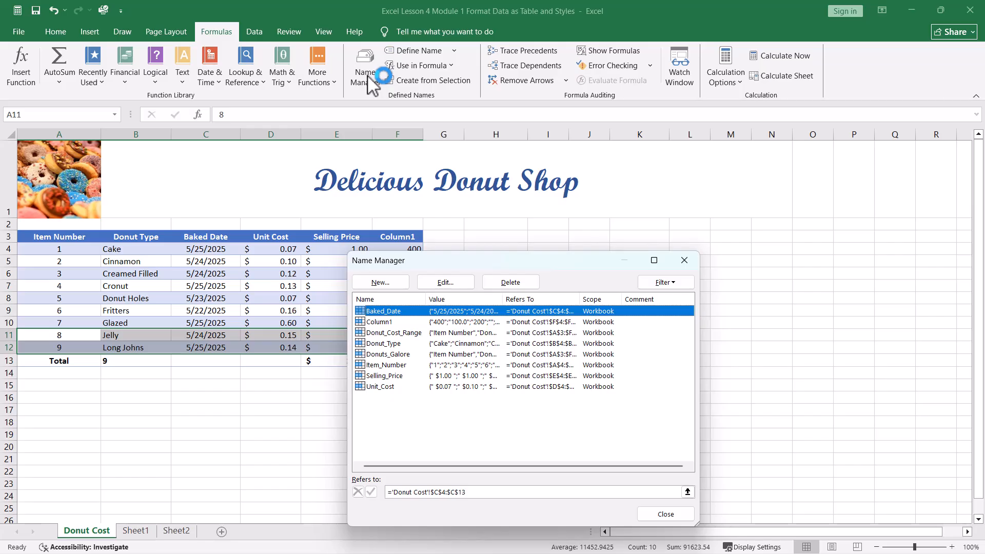
{"action": "left_click", "coordinate": [368, 283]}
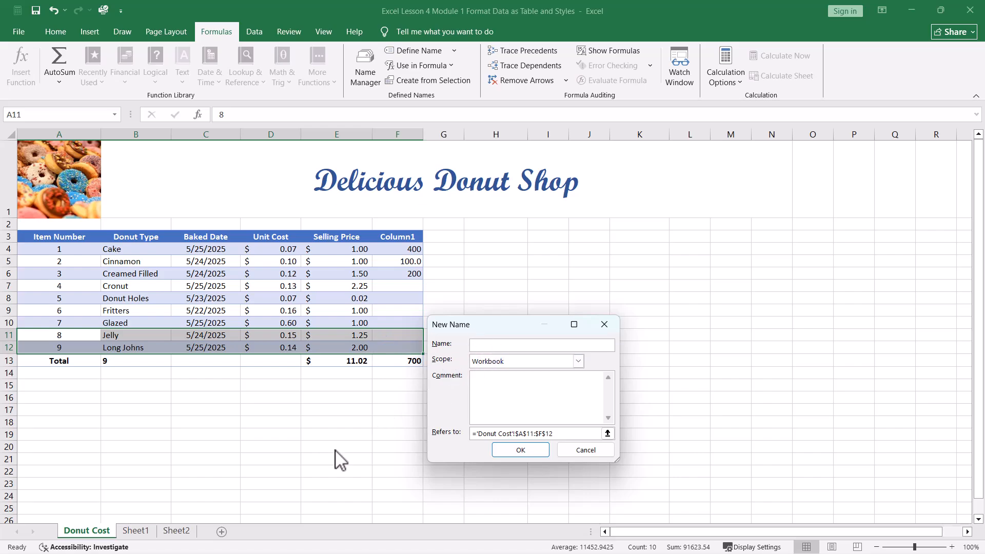
{"action": "type", "text": "Jelly_Donuts_Range"}
{"action": "left_click", "coordinate": [521, 388]}
{"action": "type", "text": "Comment comment comment"}
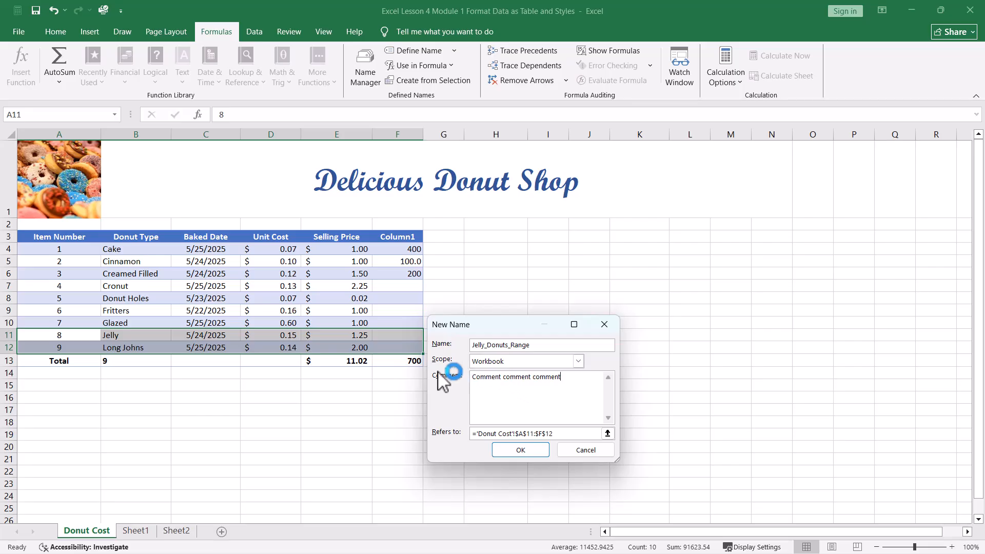
{"action": "left_click", "coordinate": [510, 361]}
{"action": "left_click", "coordinate": [449, 436]}
{"action": "left_click", "coordinate": [540, 451]}
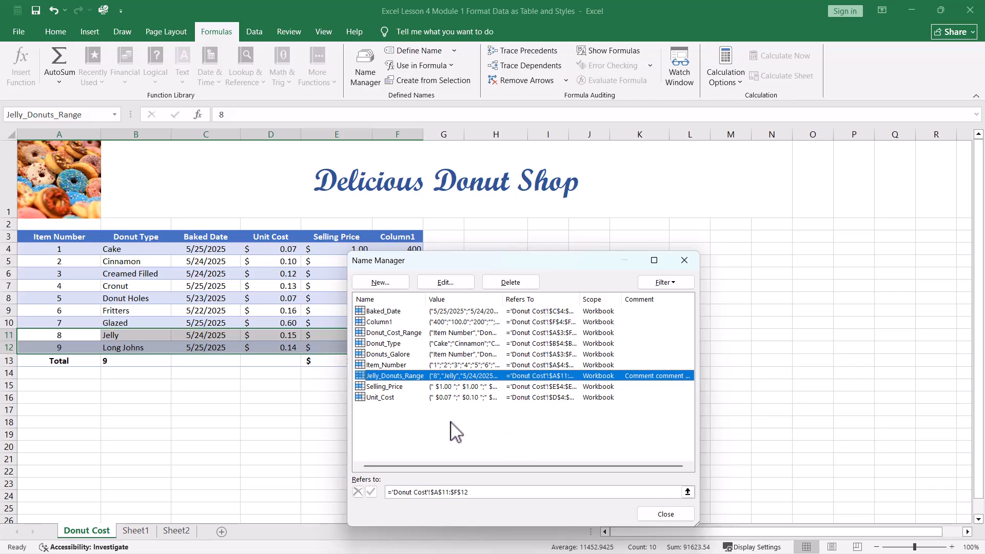
{"action": "left_click", "coordinate": [388, 310]}
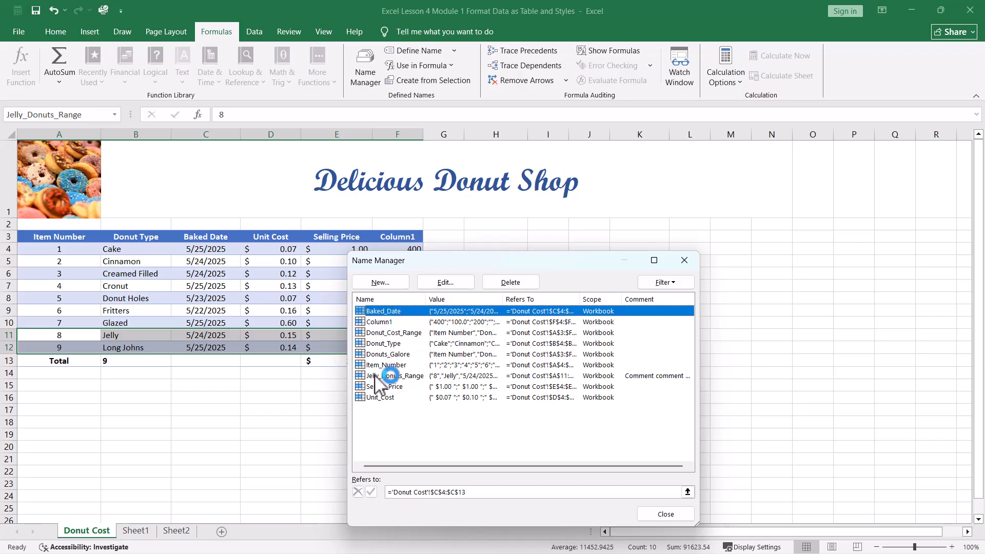
{"action": "left_click", "coordinate": [393, 437]}
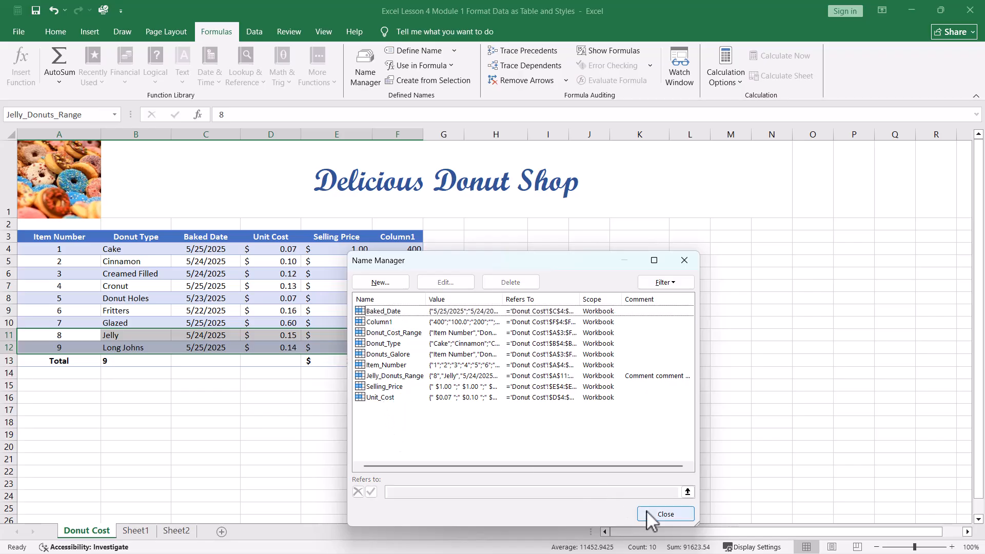
{"action": "left_click", "coordinate": [663, 514]}
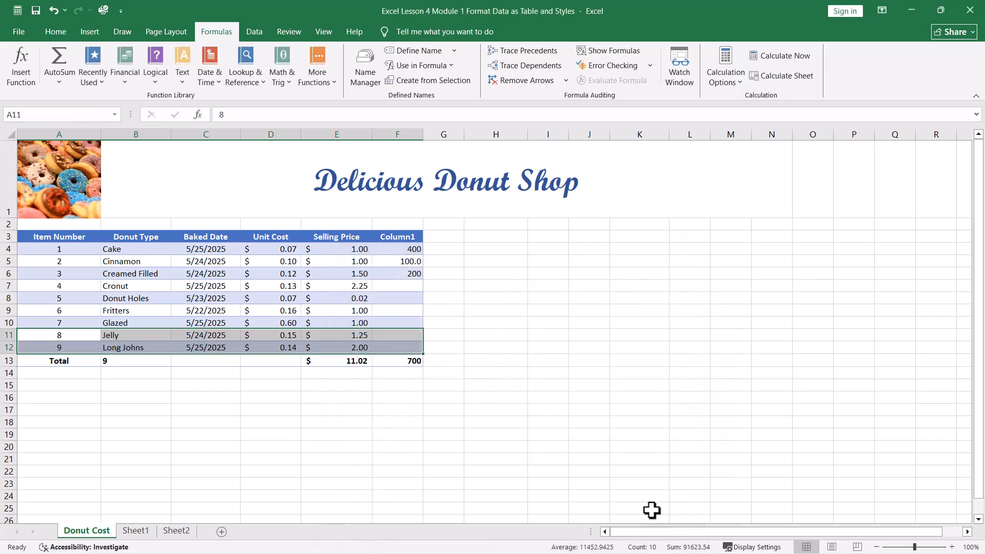
Step: Go to the named range Jelly_Donuts_Range and review the list of defined names
{"action": "left_click", "coordinate": [633, 383]}
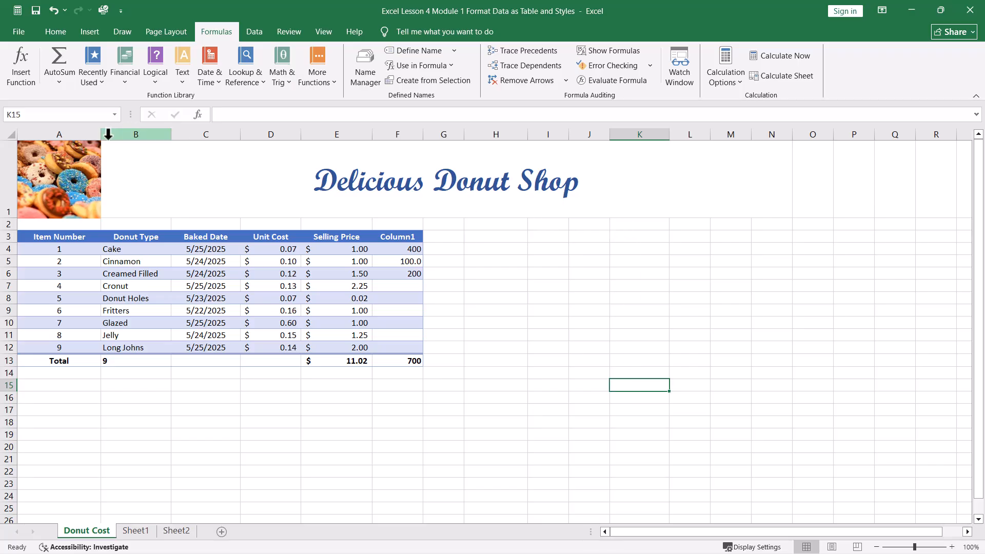
{"action": "left_click", "coordinate": [115, 114]}
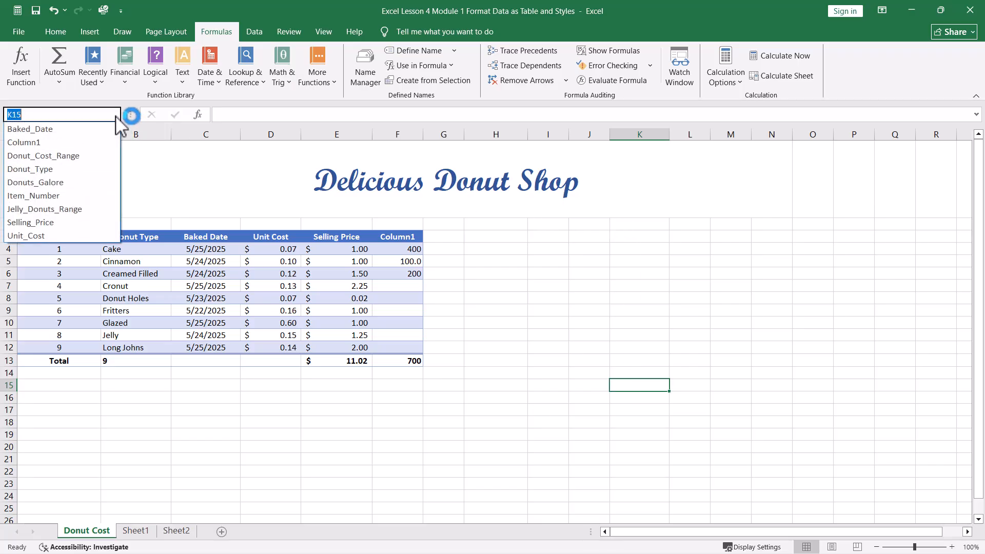
{"action": "left_click", "coordinate": [55, 211]}
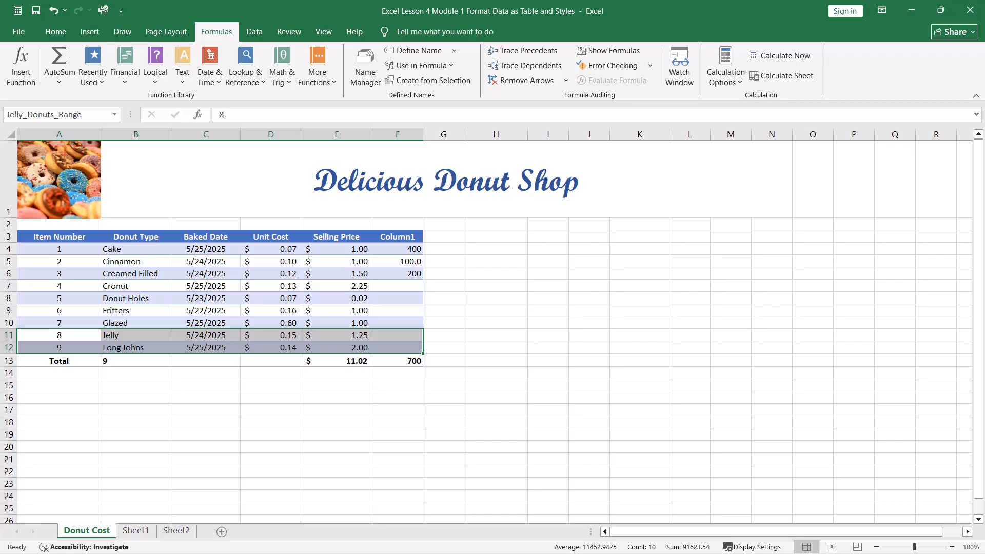
{"action": "left_click", "coordinate": [114, 115]}
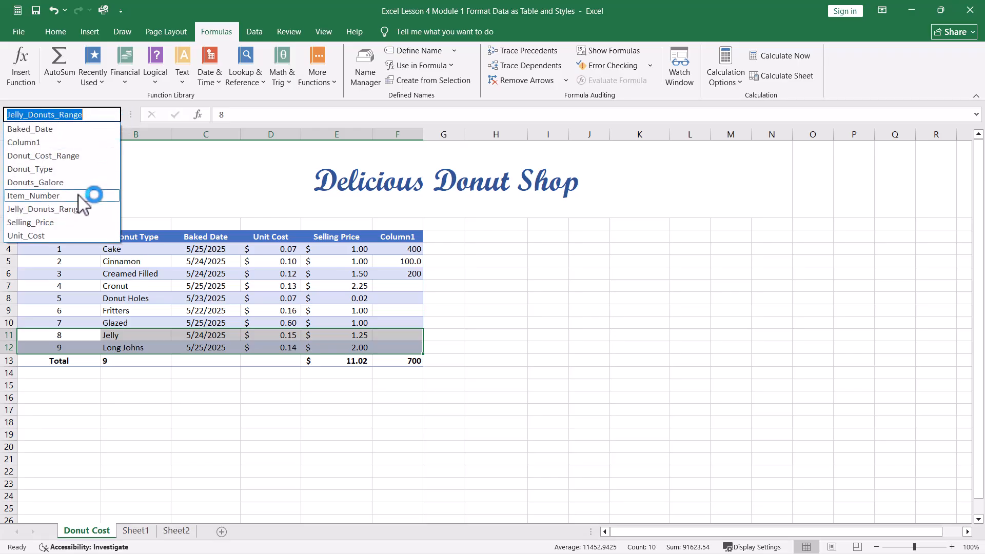
{"action": "left_click", "coordinate": [606, 302]}
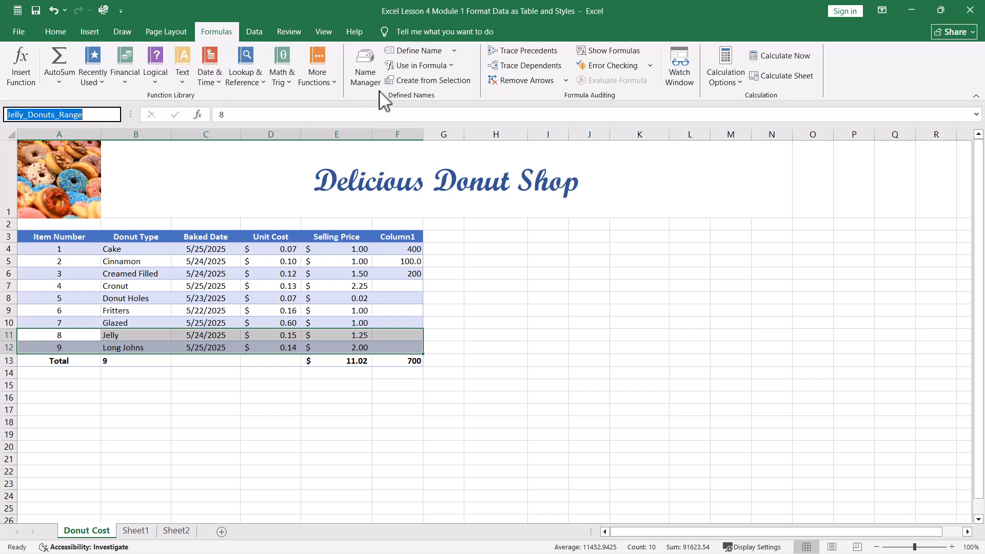
Step: Open the Name Manager and view the editable settings of the Baked_Date name without changing them
{"action": "left_click", "coordinate": [365, 73]}
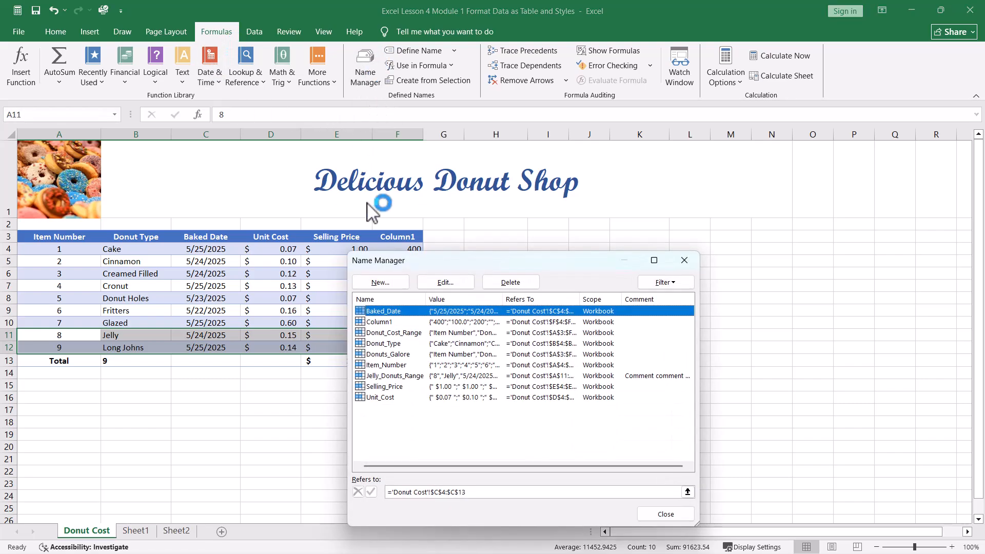
{"action": "left_click", "coordinate": [444, 283]}
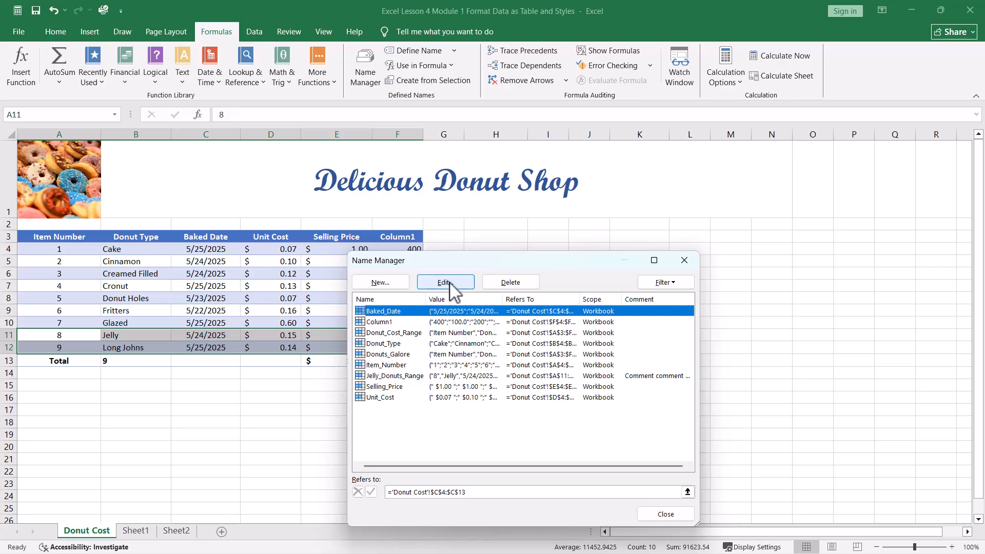
{"action": "left_click", "coordinate": [519, 358]}
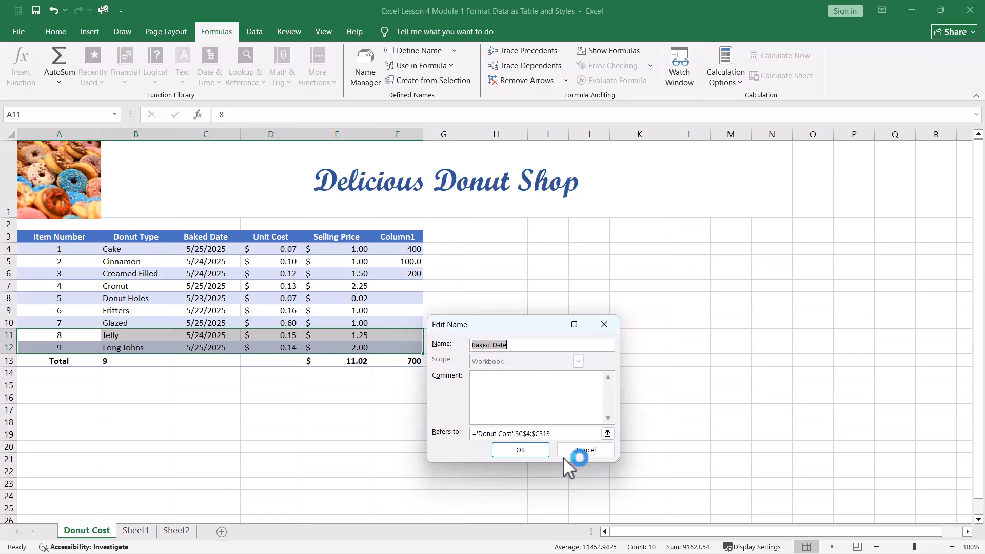
{"action": "left_click", "coordinate": [580, 451]}
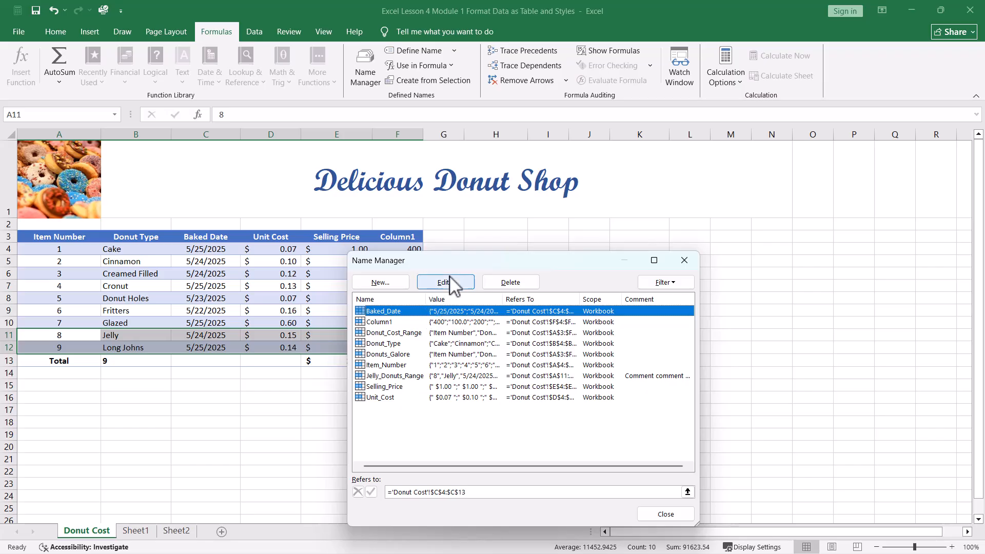
{"action": "left_click", "coordinate": [508, 283]}
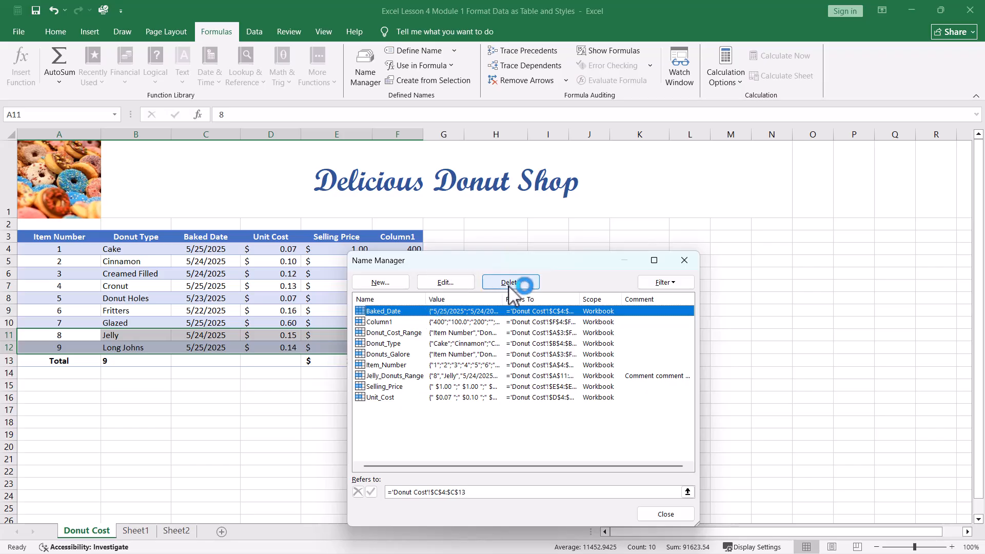
{"action": "left_click", "coordinate": [510, 284]}
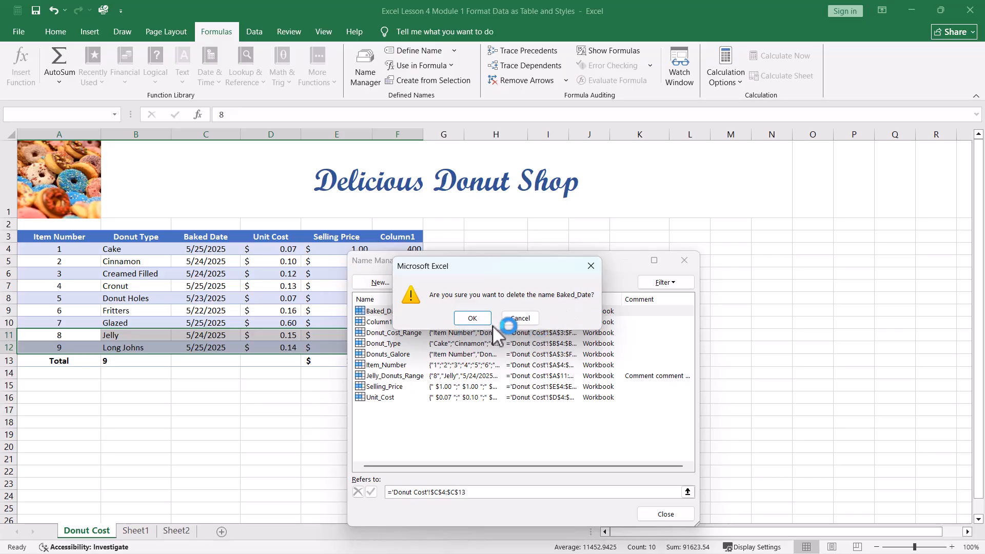
{"action": "left_click", "coordinate": [512, 324]}
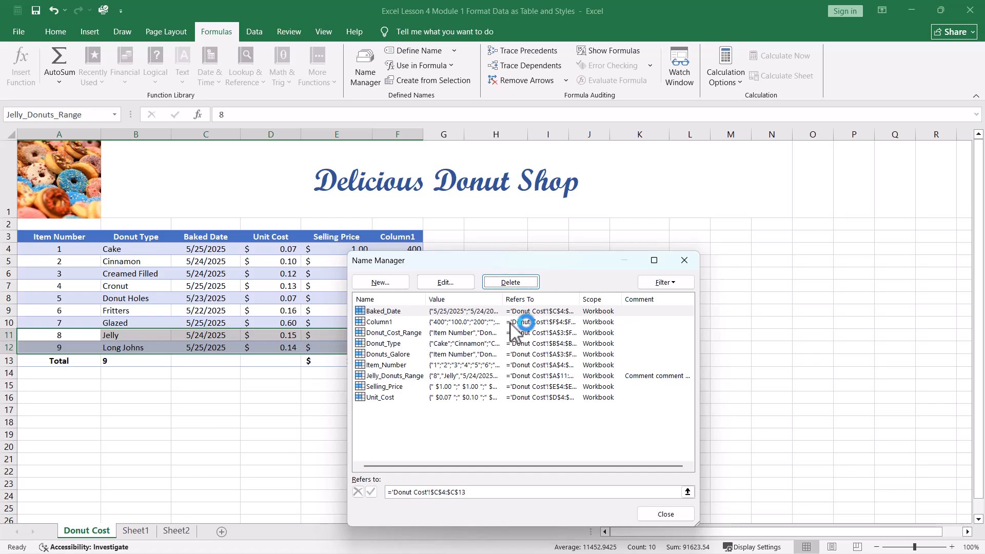
Step: Delete the names Baked_Date, Donut_Cost_Range, Donut_Type, Item_Number and Jelly_Donuts_Range together
{"action": "left_click", "coordinate": [390, 312]}
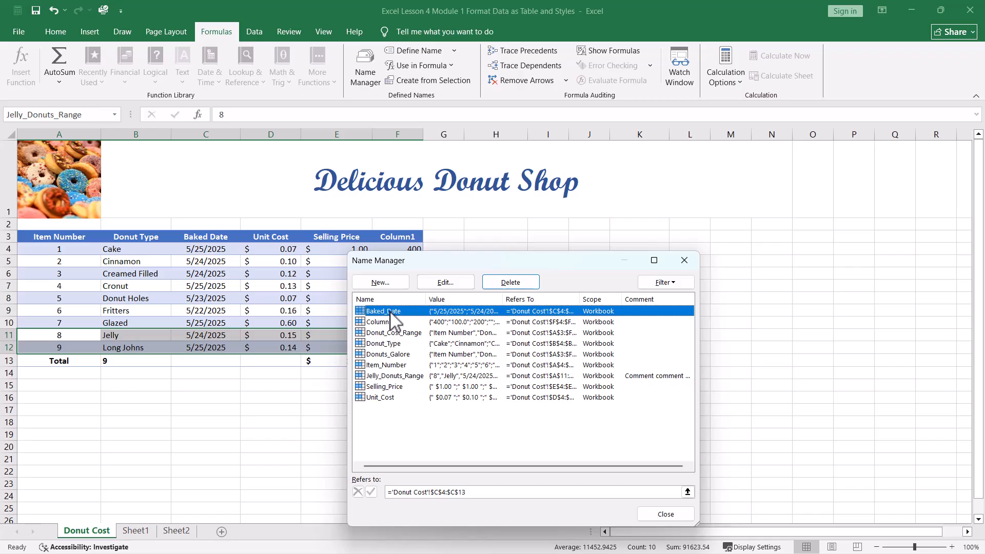
{"action": "left_click", "coordinate": [388, 333], "text": "ctrl"}
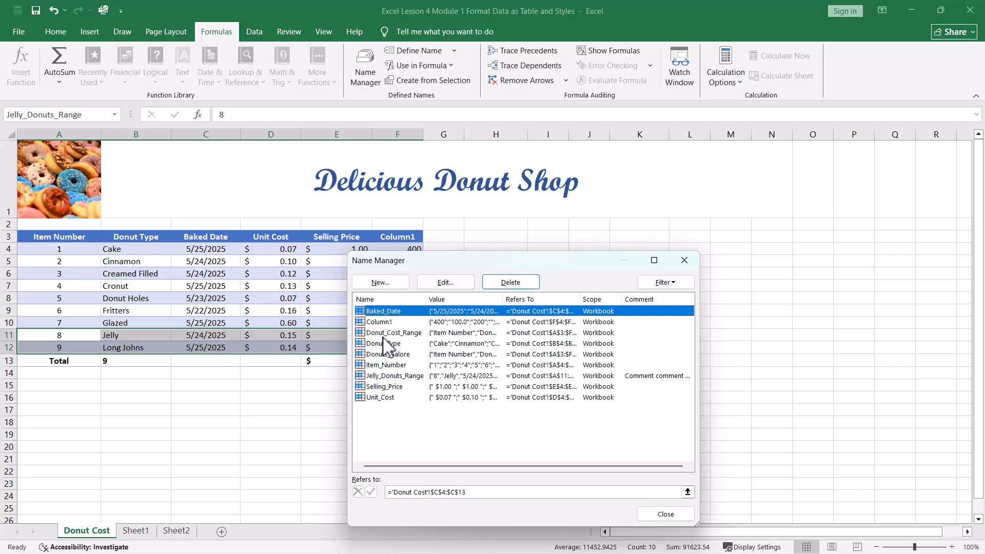
{"action": "left_click", "coordinate": [390, 376], "text": "ctrl"}
{"action": "left_click", "coordinate": [374, 365], "text": "ctrl"}
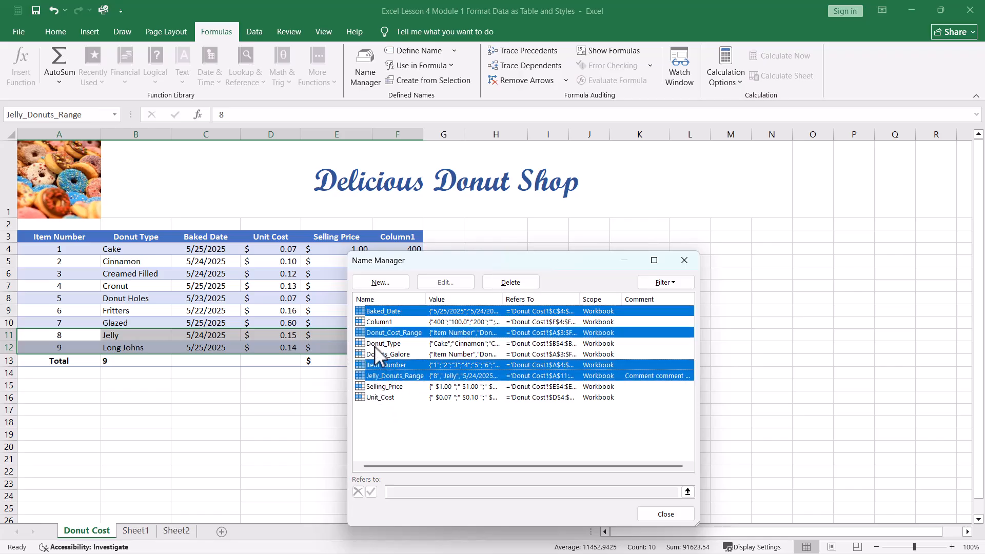
{"action": "left_click", "coordinate": [375, 344], "text": "ctrl"}
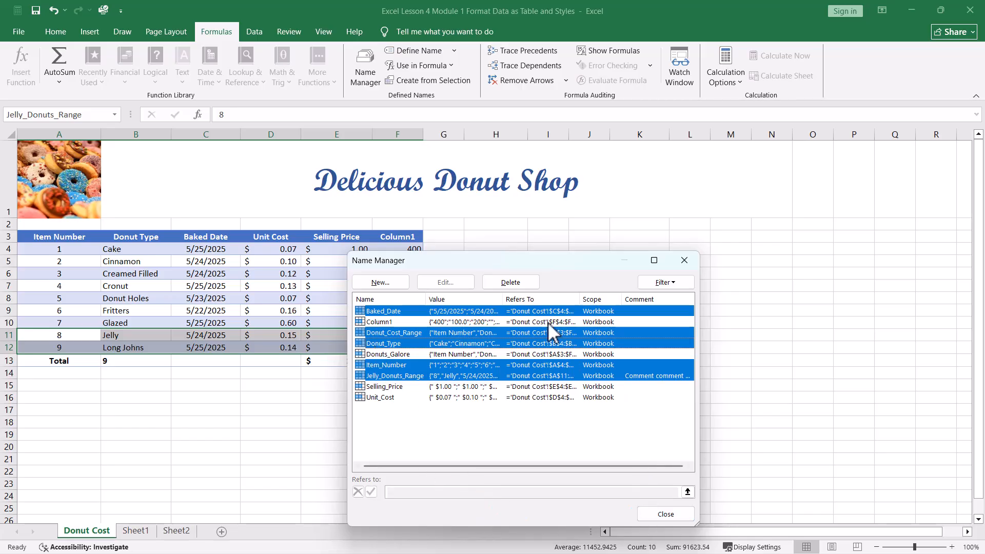
{"action": "left_click", "coordinate": [516, 284]}
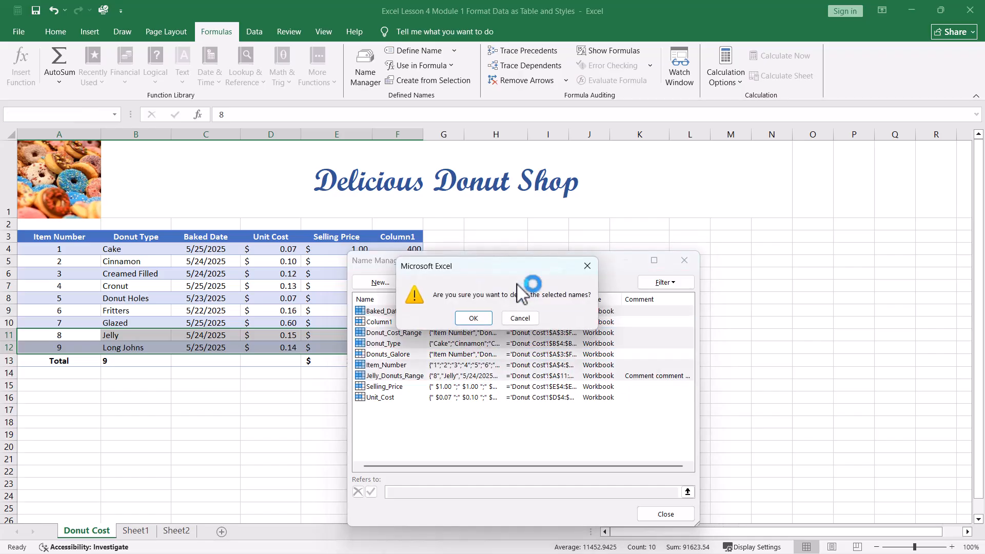
{"action": "left_click", "coordinate": [473, 320]}
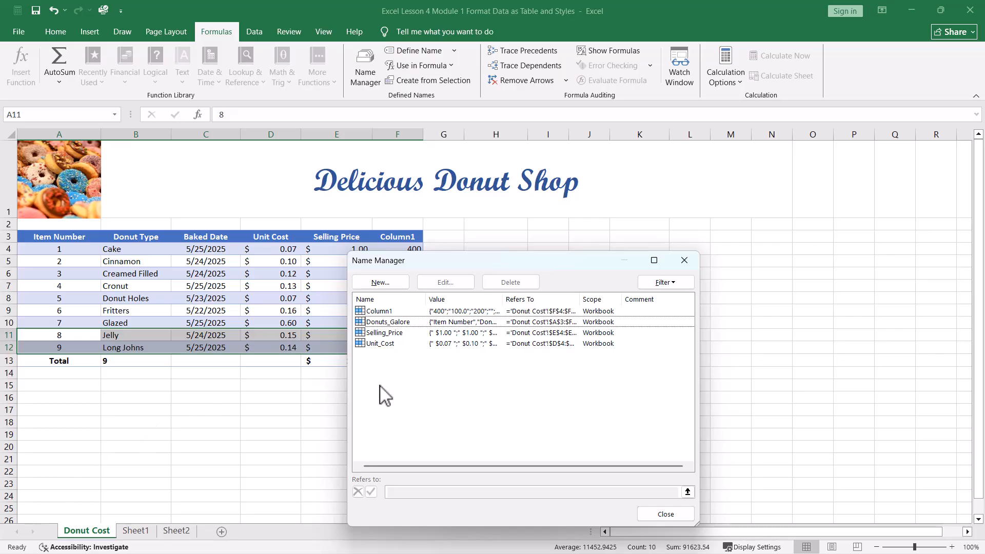
Step: Delete the names Column1, Selling_Price and Unit_Cost together and check the list of defined names
{"action": "left_click", "coordinate": [382, 311]}
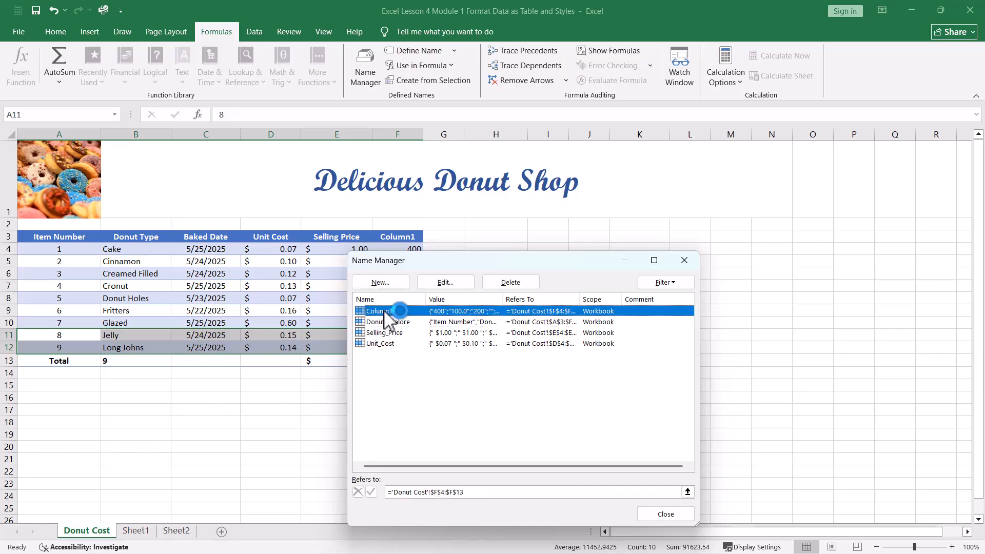
{"action": "left_click", "coordinate": [382, 333], "text": "ctrl"}
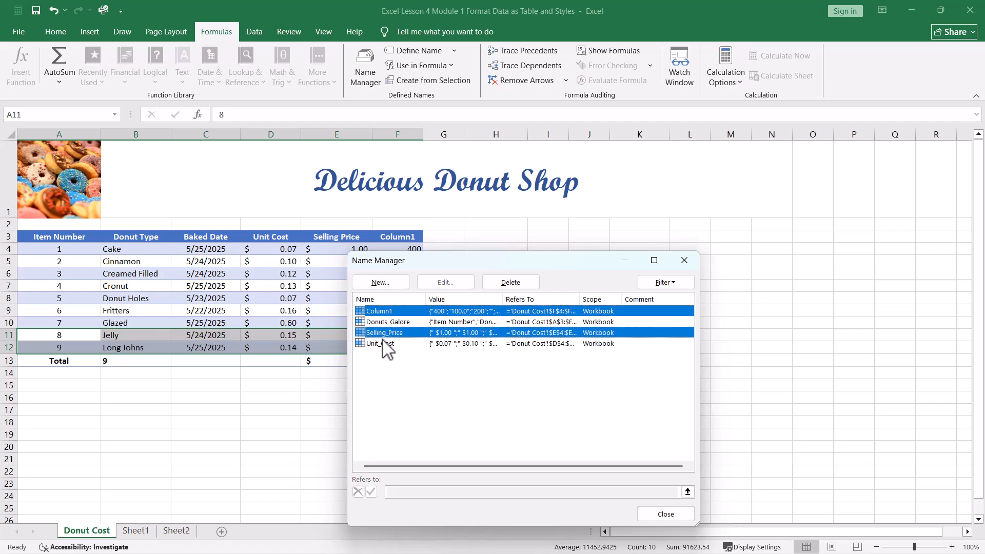
{"action": "left_click", "coordinate": [382, 343], "text": "ctrl"}
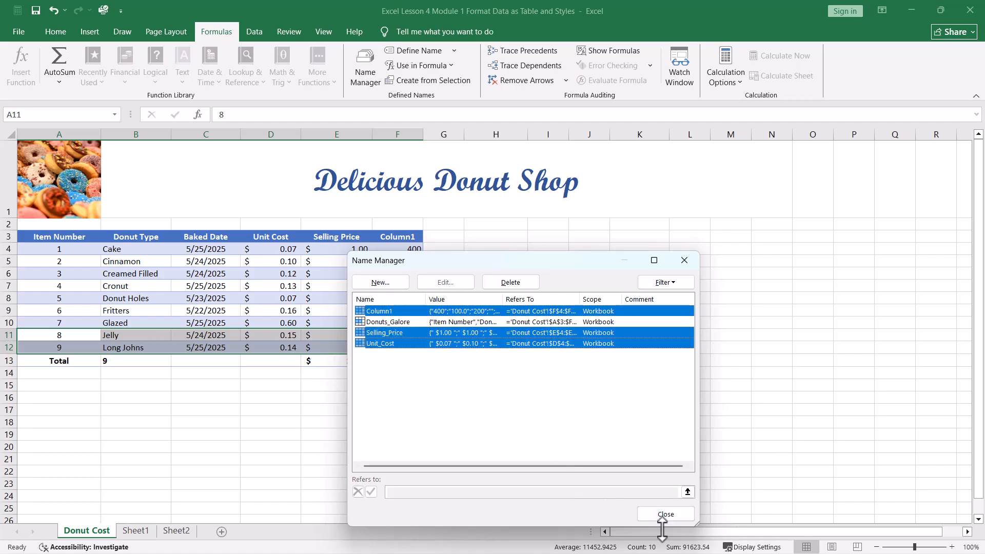
{"action": "left_click", "coordinate": [510, 282]}
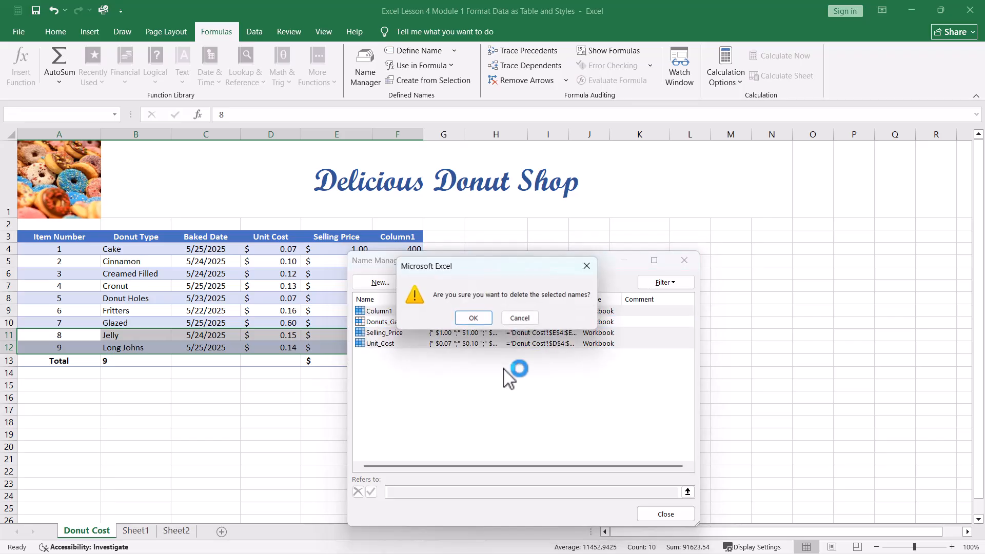
{"action": "left_click", "coordinate": [473, 319]}
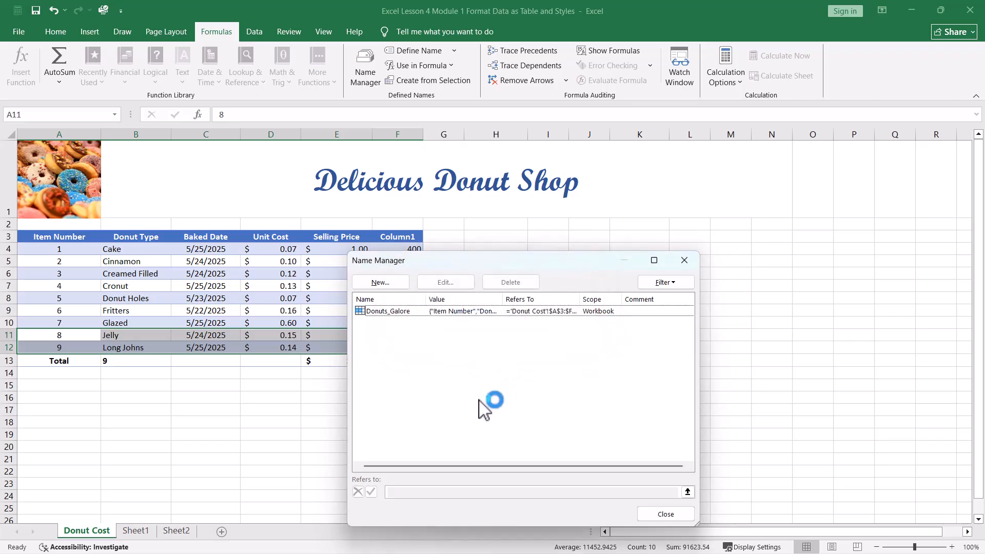
{"action": "left_click", "coordinate": [662, 514]}
{"action": "left_click", "coordinate": [718, 334]}
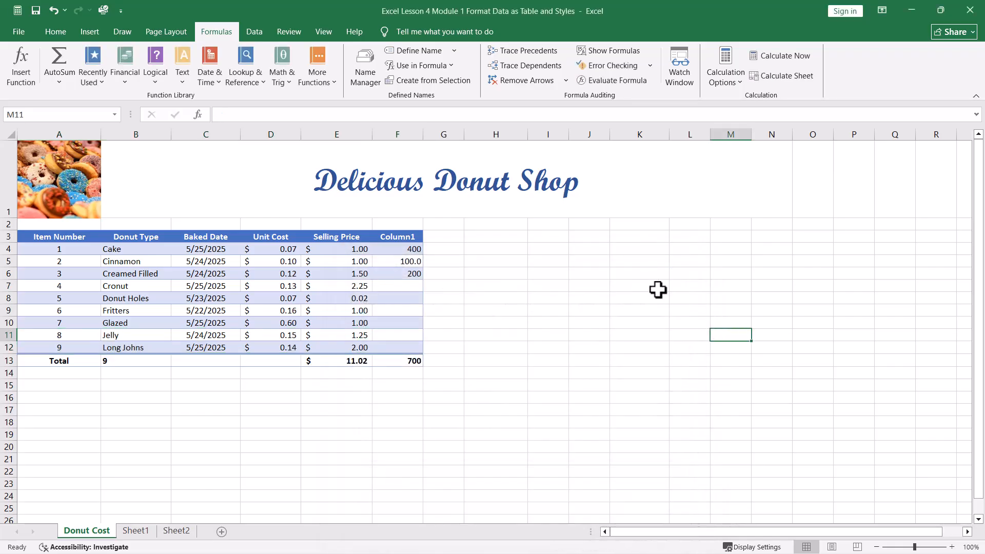
{"action": "left_click", "coordinate": [116, 114]}
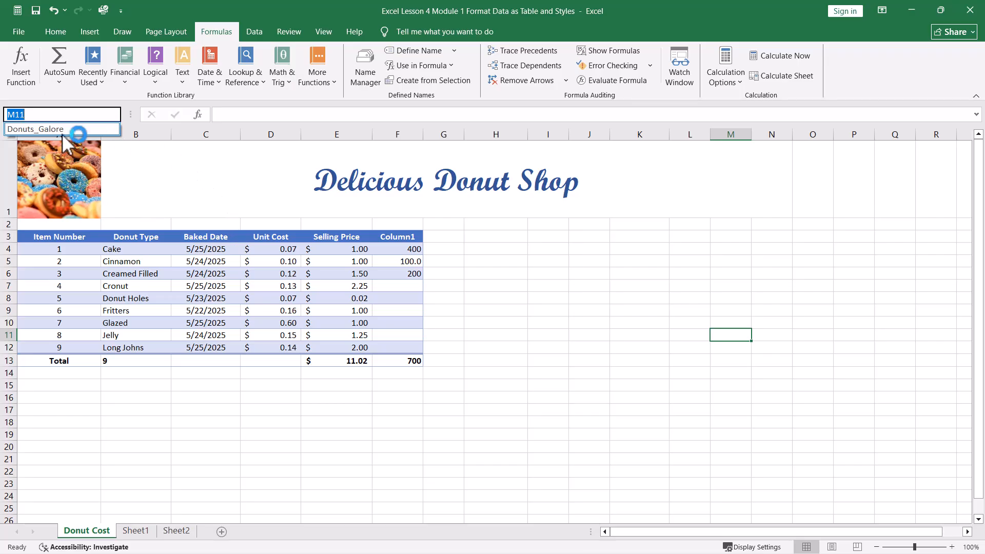
{"action": "key", "text": "Escape"}
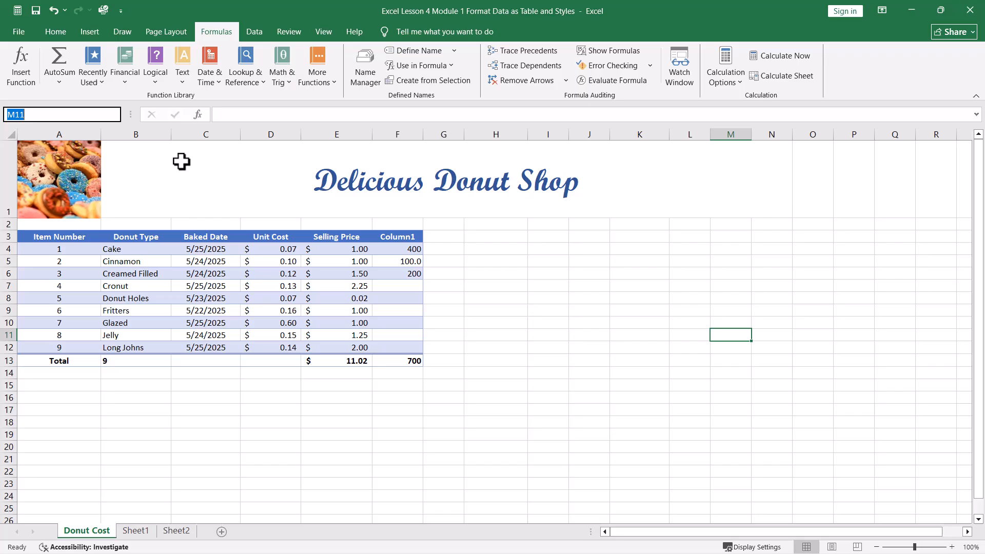
Step: Edit the name Donuts_Galore in the Name Manager so it refers to A9:F12 on the Donut Cost sheet
{"action": "left_click", "coordinate": [361, 90]}
{"action": "left_click", "coordinate": [451, 285]}
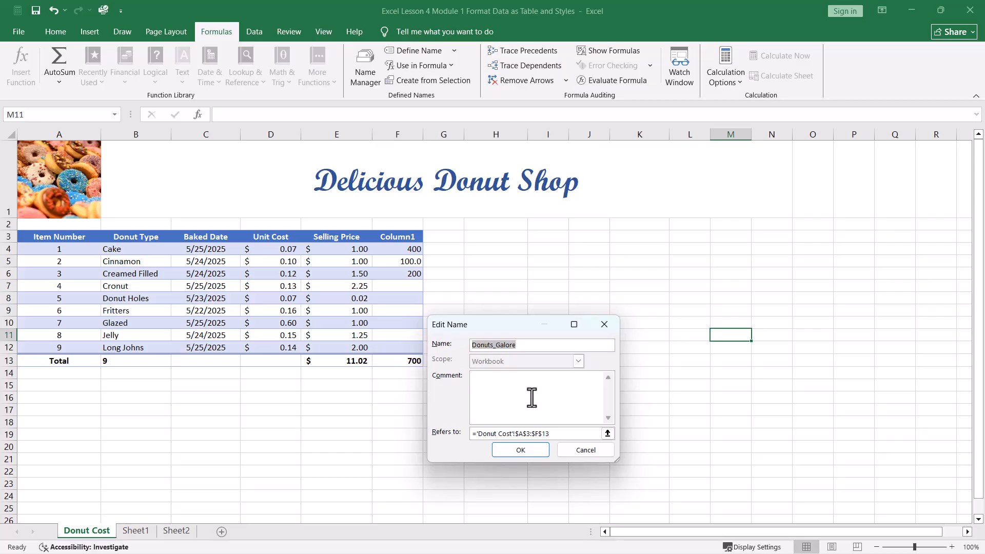
{"action": "left_click", "coordinate": [607, 434]}
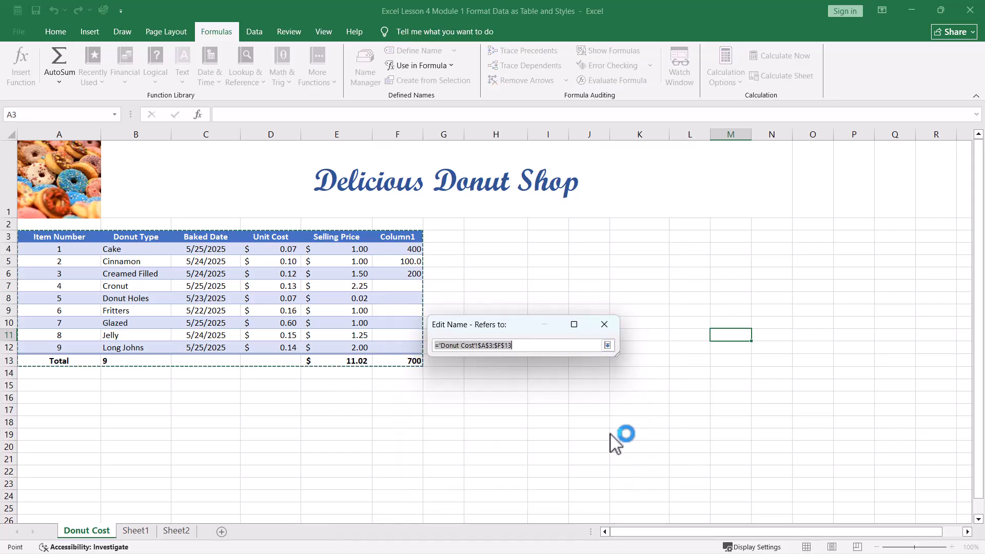
{"action": "left_click_drag", "start_coordinate": [60, 310], "coordinate": [386, 343]}
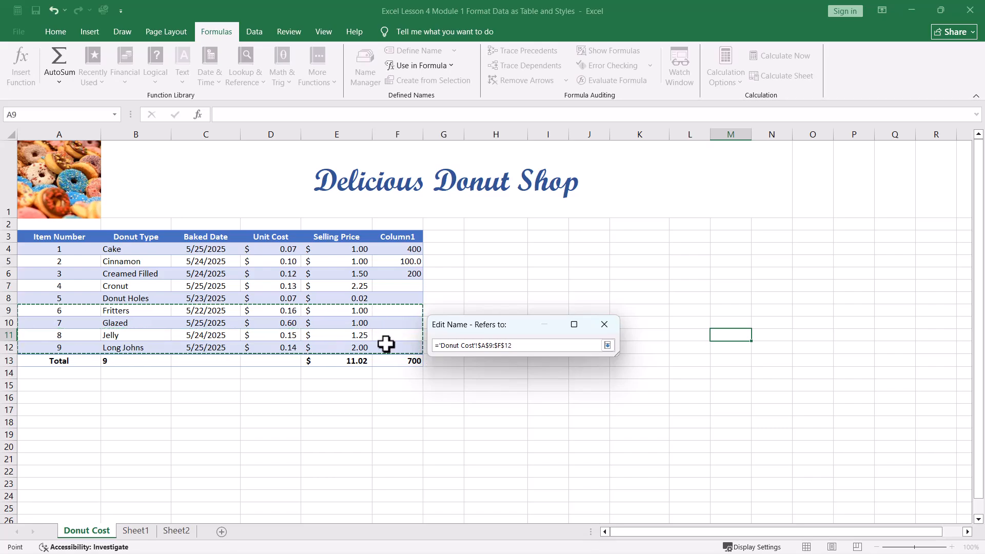
{"action": "left_click", "coordinate": [607, 345]}
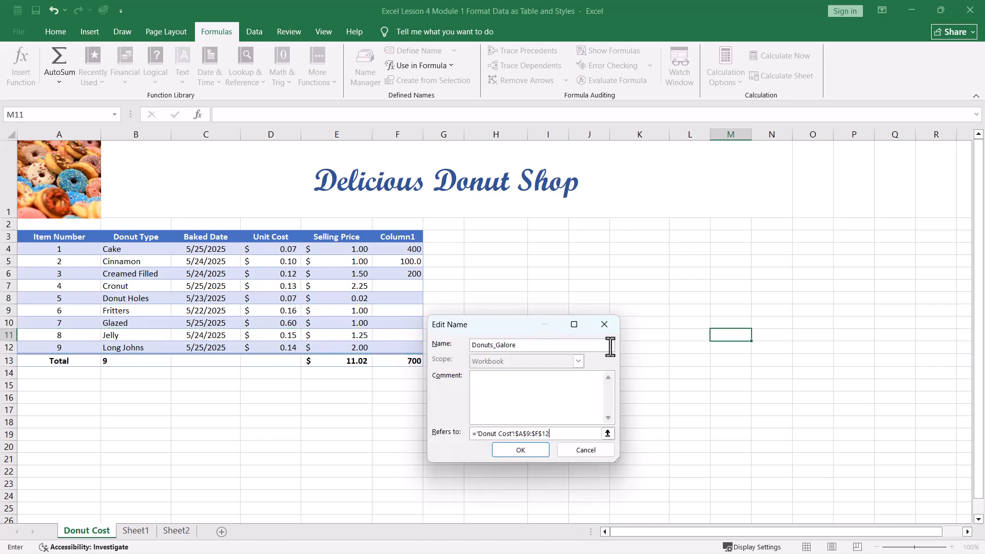
{"action": "left_click", "coordinate": [537, 451]}
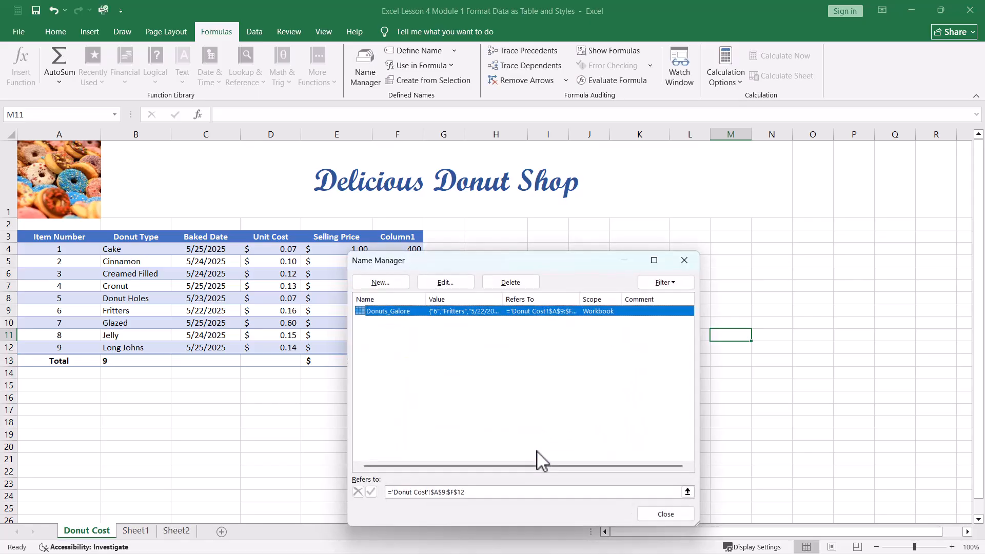
{"action": "left_click", "coordinate": [666, 515]}
Step: Go to the named range Donuts_Galore to check which cells it covers
{"action": "left_click", "coordinate": [494, 286]}
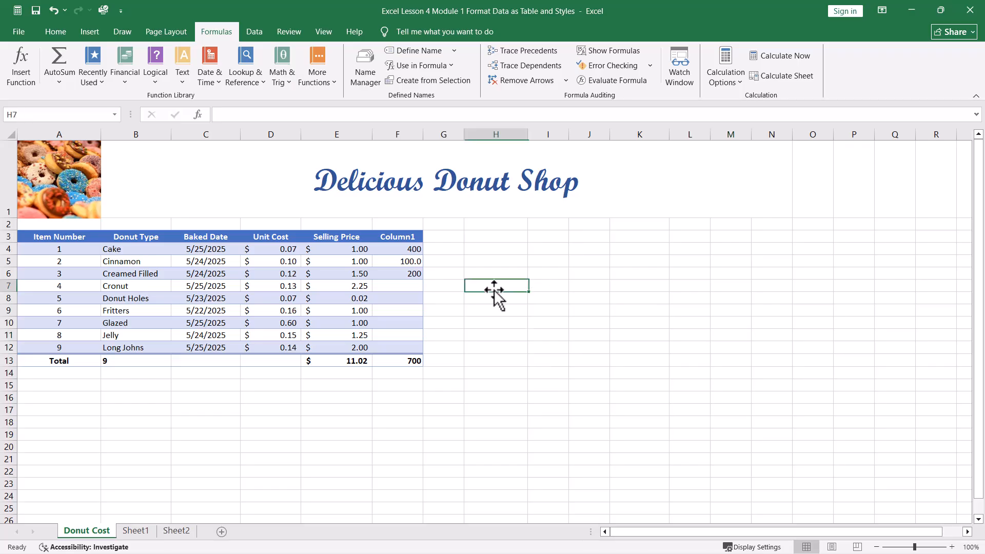
{"action": "left_click", "coordinate": [114, 115]}
{"action": "left_click", "coordinate": [73, 132]}
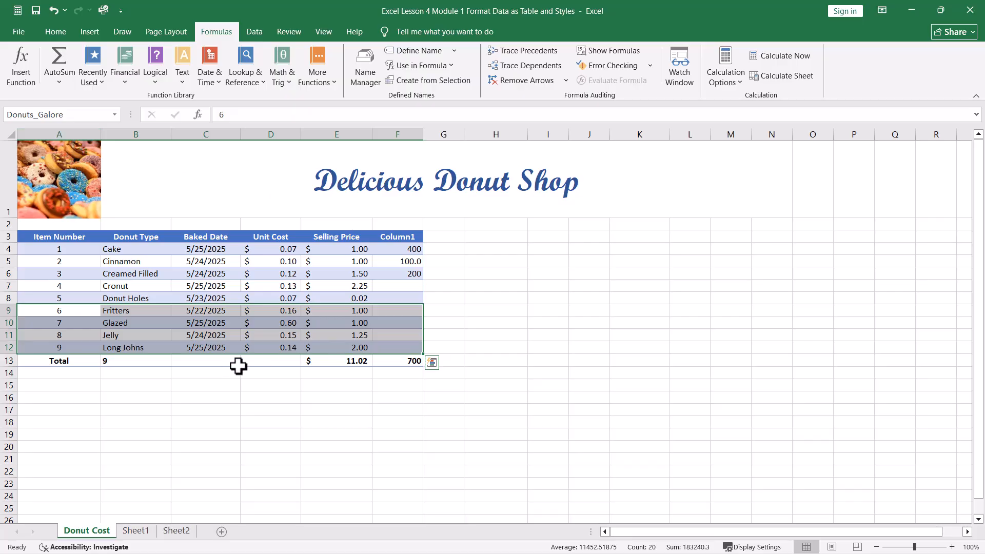
Step: Delete the name Donuts_Galore in the Name Manager and check the list of defined names
{"action": "left_click", "coordinate": [374, 68]}
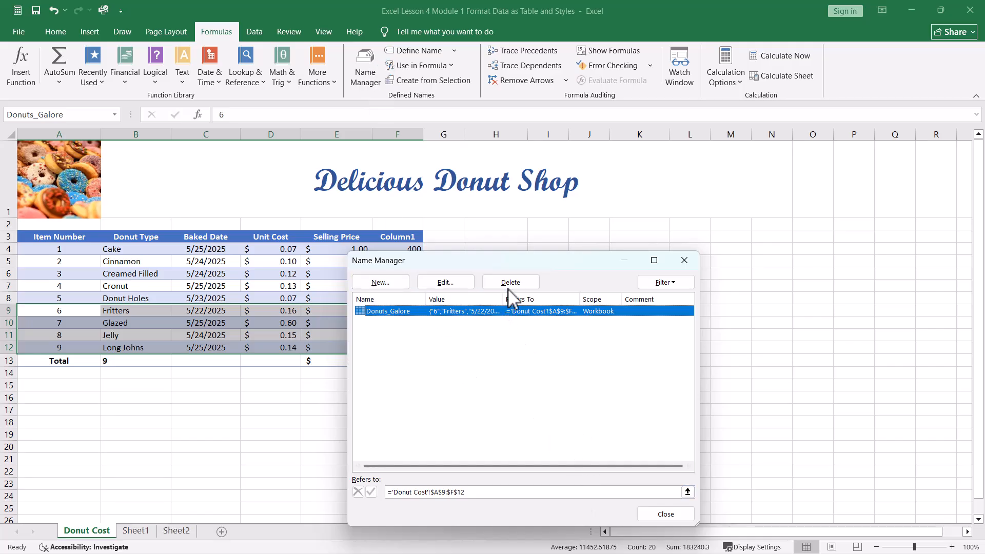
{"action": "left_click", "coordinate": [509, 285]}
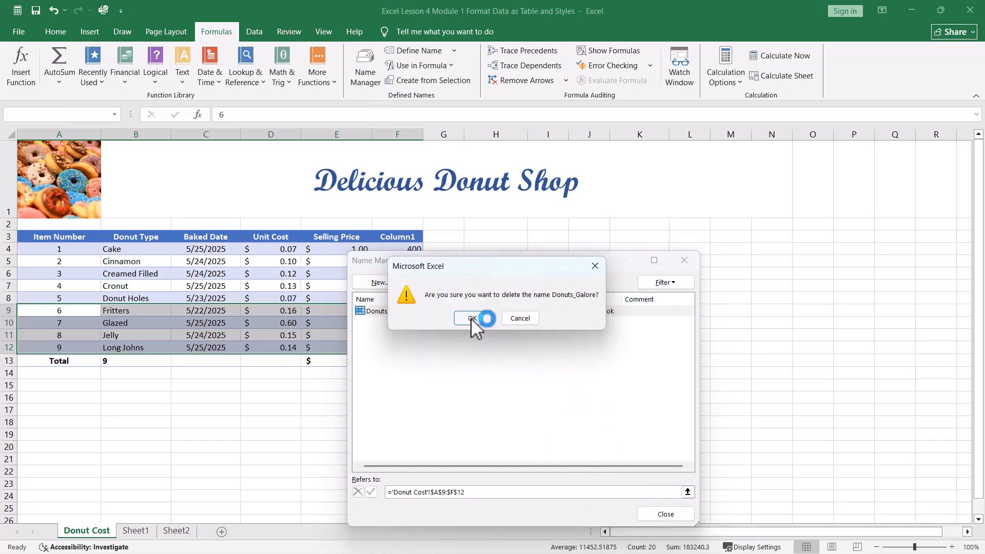
{"action": "left_click", "coordinate": [471, 318]}
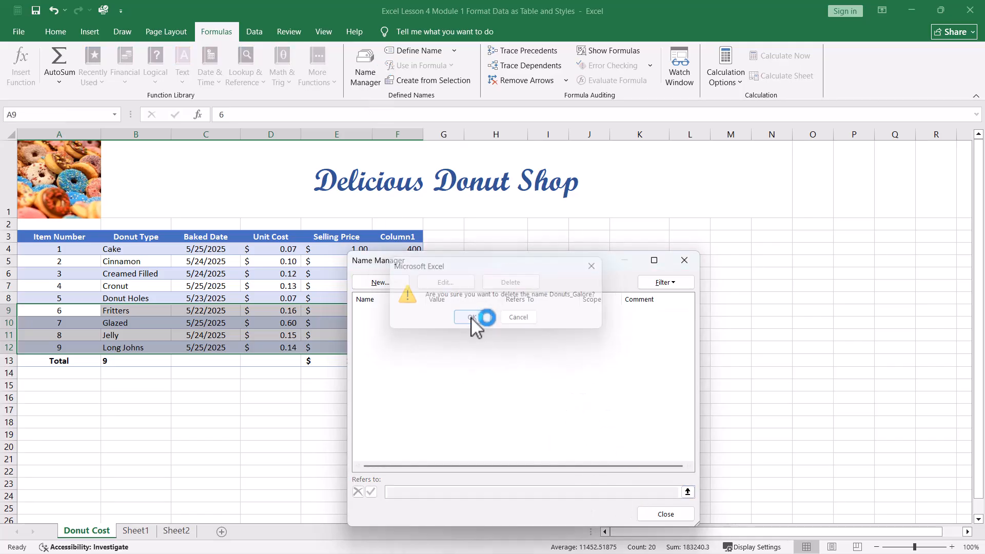
{"action": "left_click", "coordinate": [662, 515]}
{"action": "left_click", "coordinate": [594, 373]}
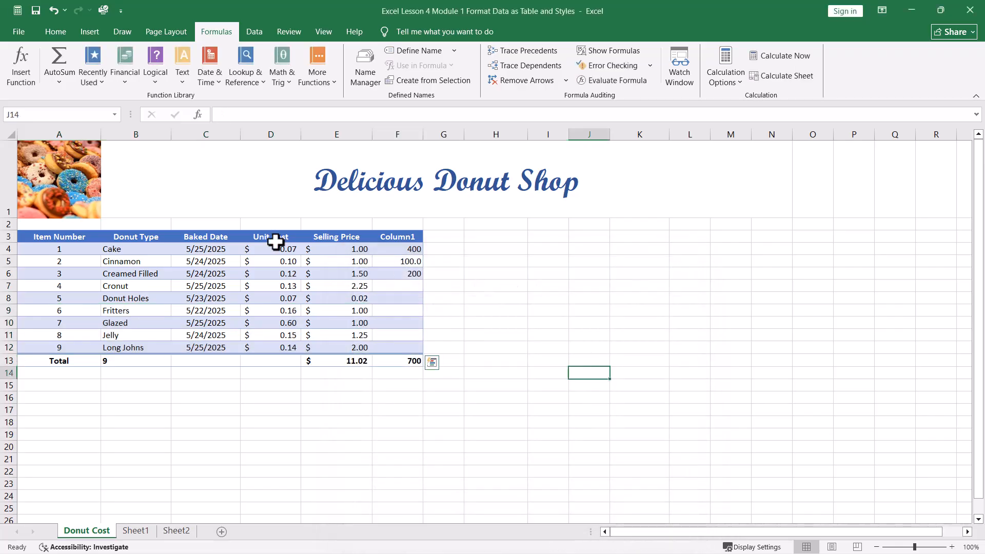
{"action": "left_click", "coordinate": [115, 116]}
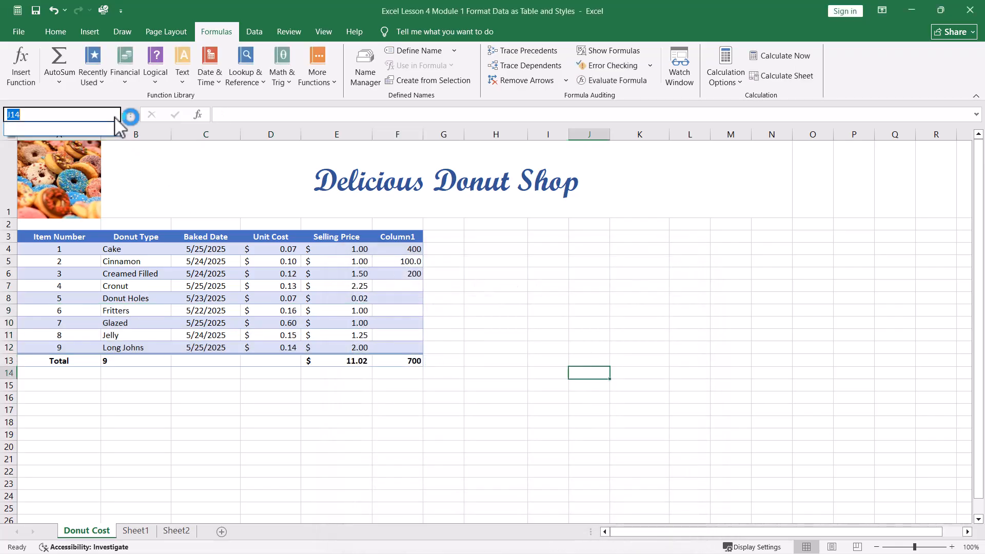
{"action": "left_click", "coordinate": [115, 116]}
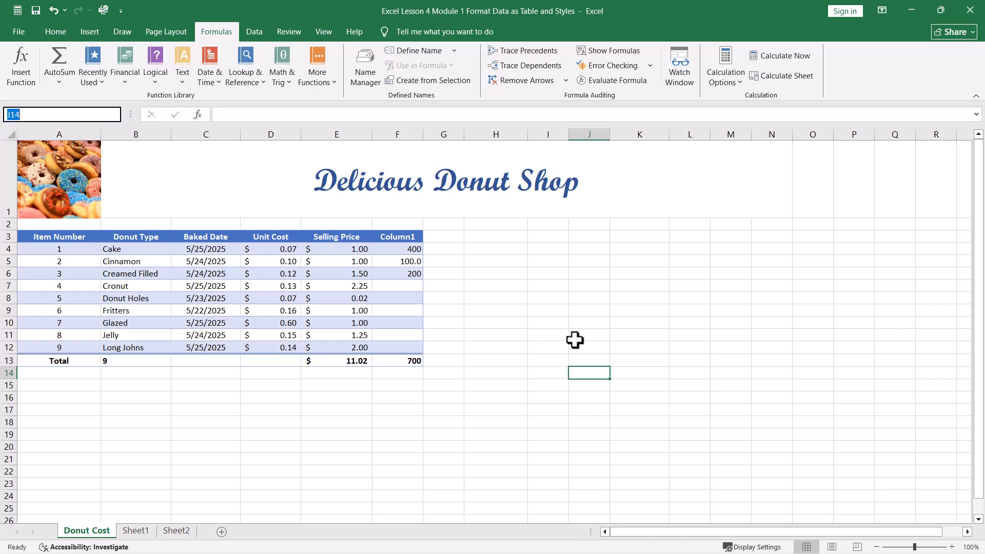
{"action": "left_click", "coordinate": [548, 286]}
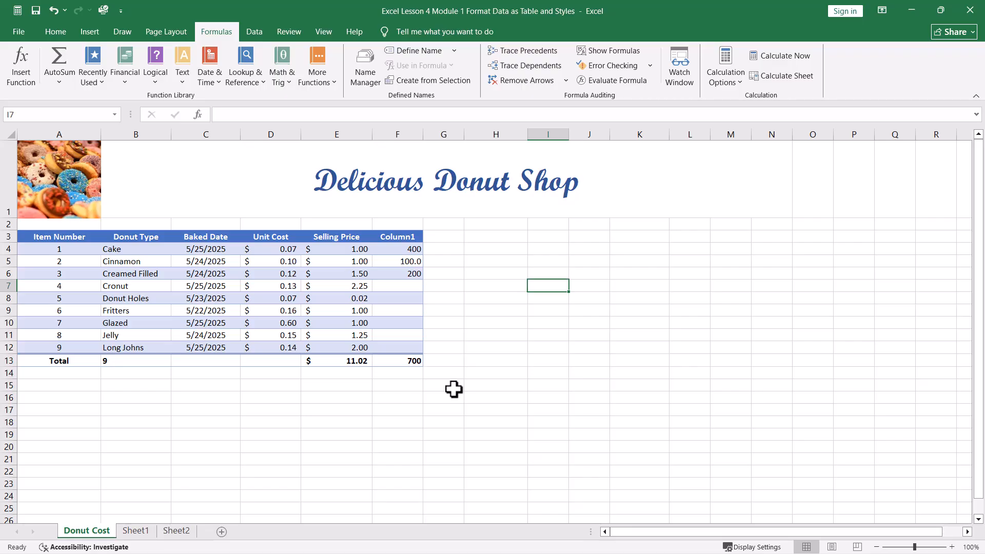
{"action": "left_click", "coordinate": [359, 444]}
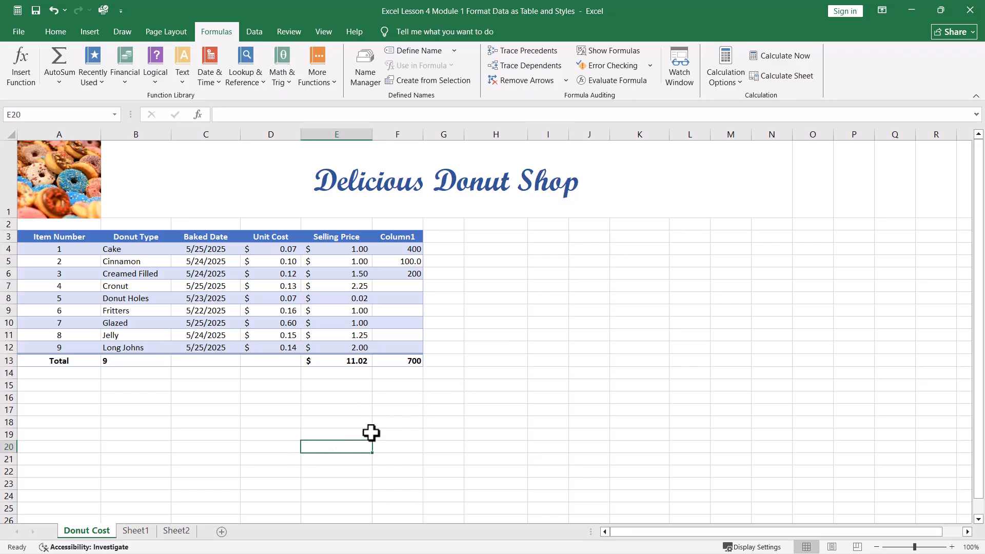